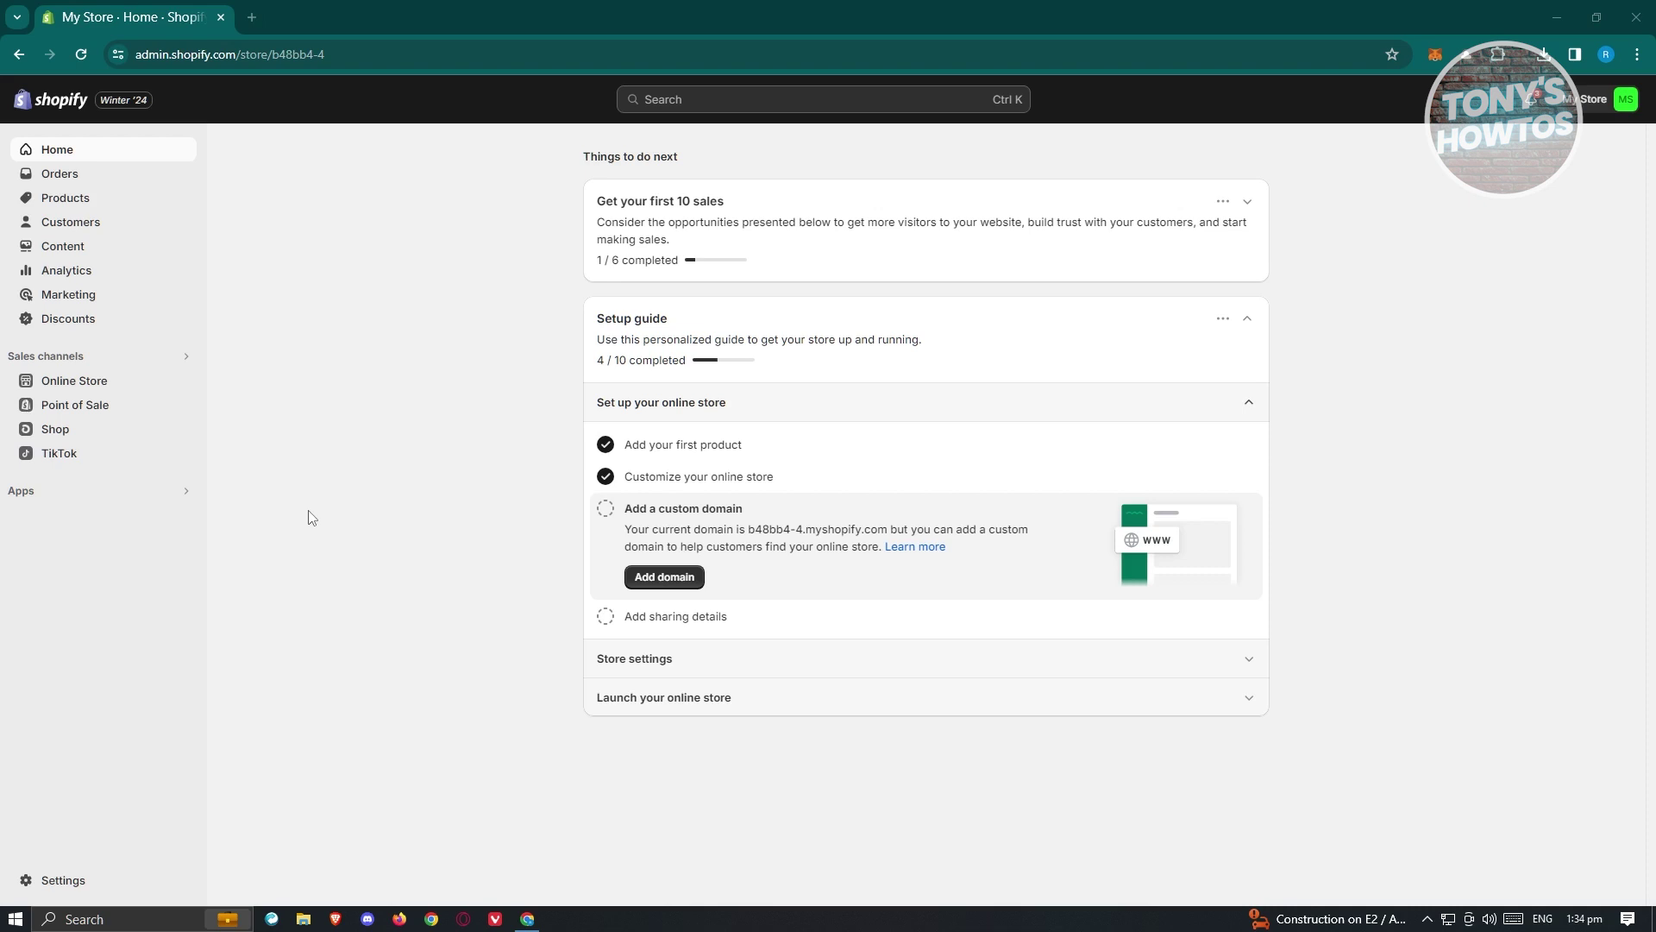
Step: Check Settings > Apps and sales channels, then launch the Shopify App Store in a new tab
click(57, 878)
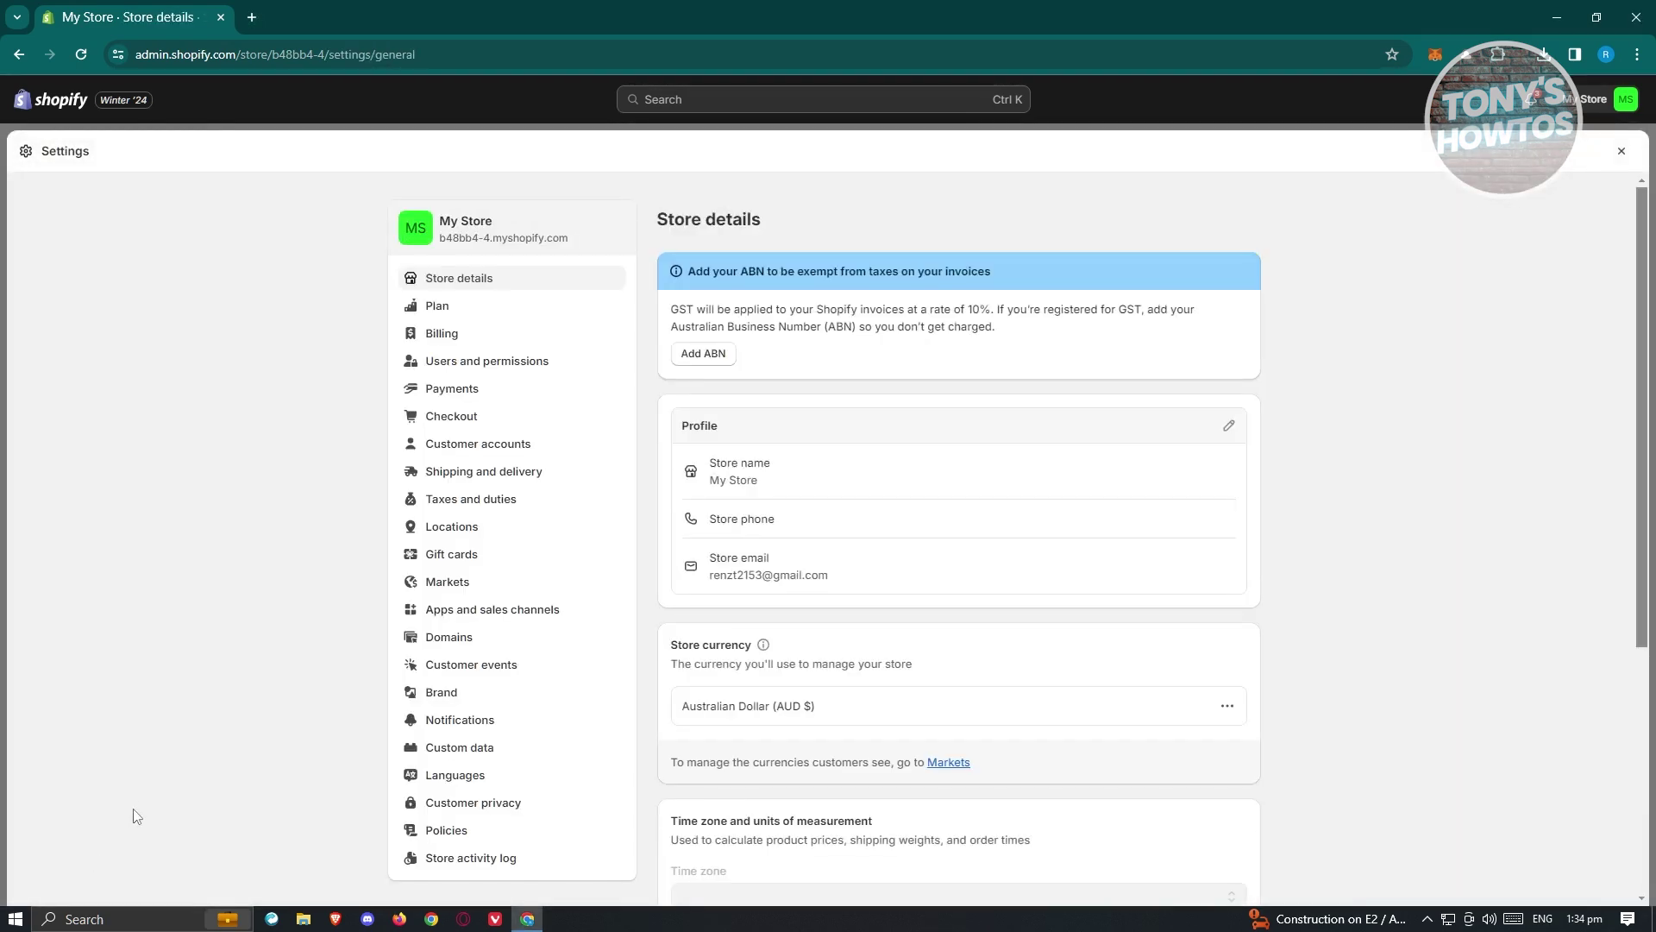
click(558, 614)
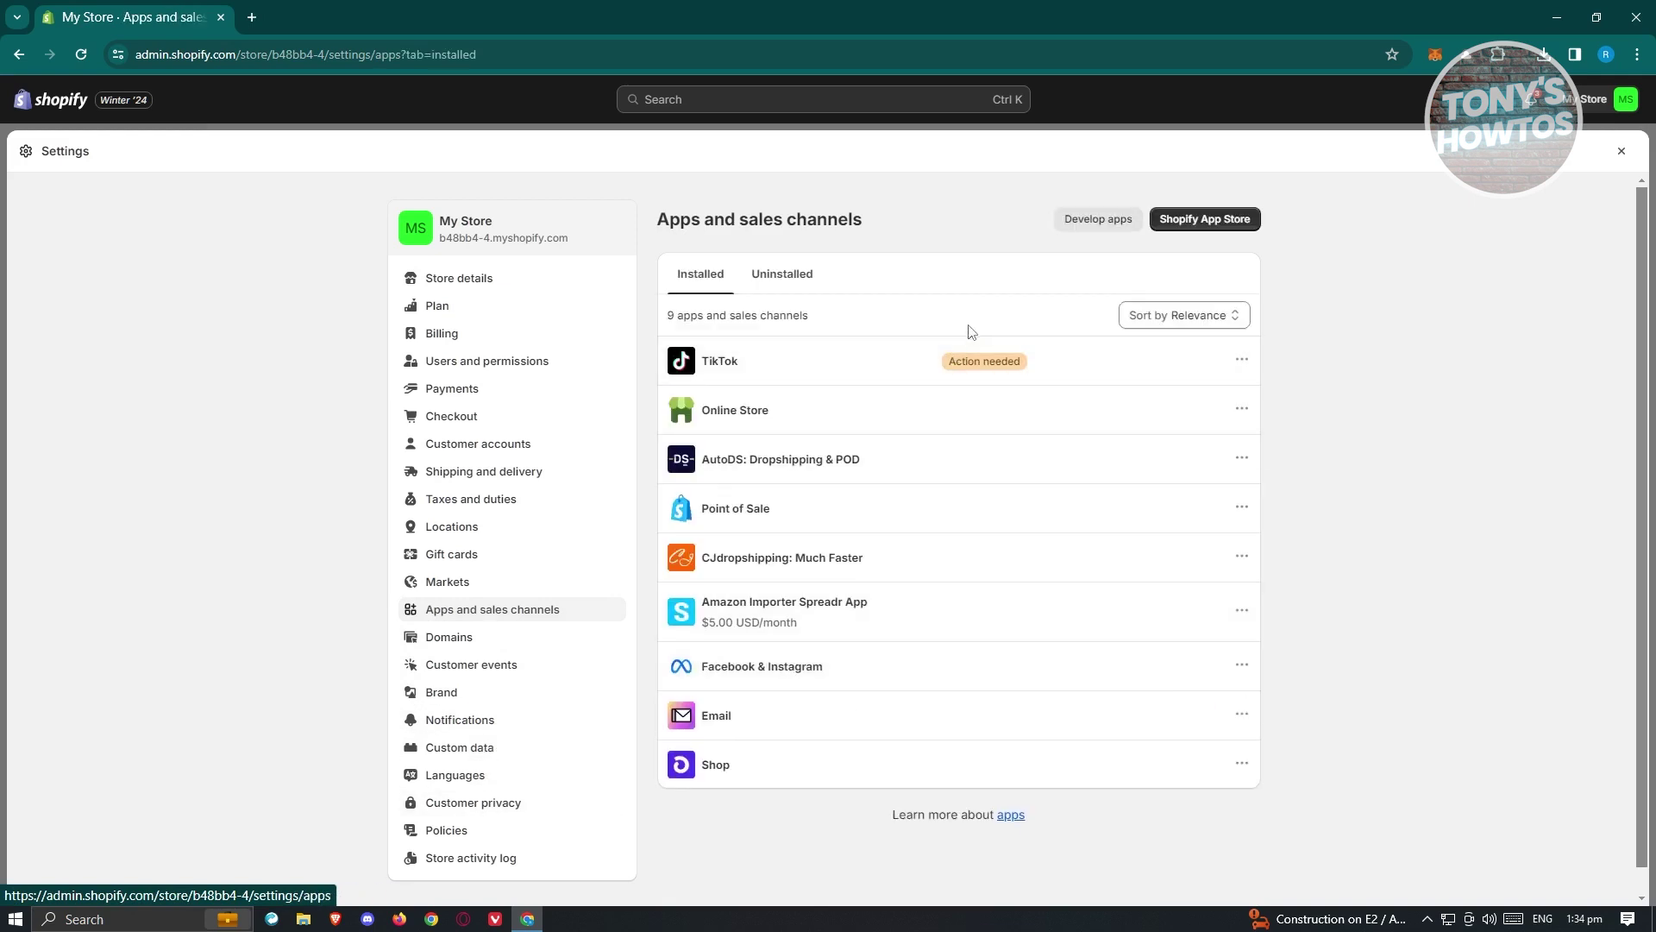
click(1205, 220)
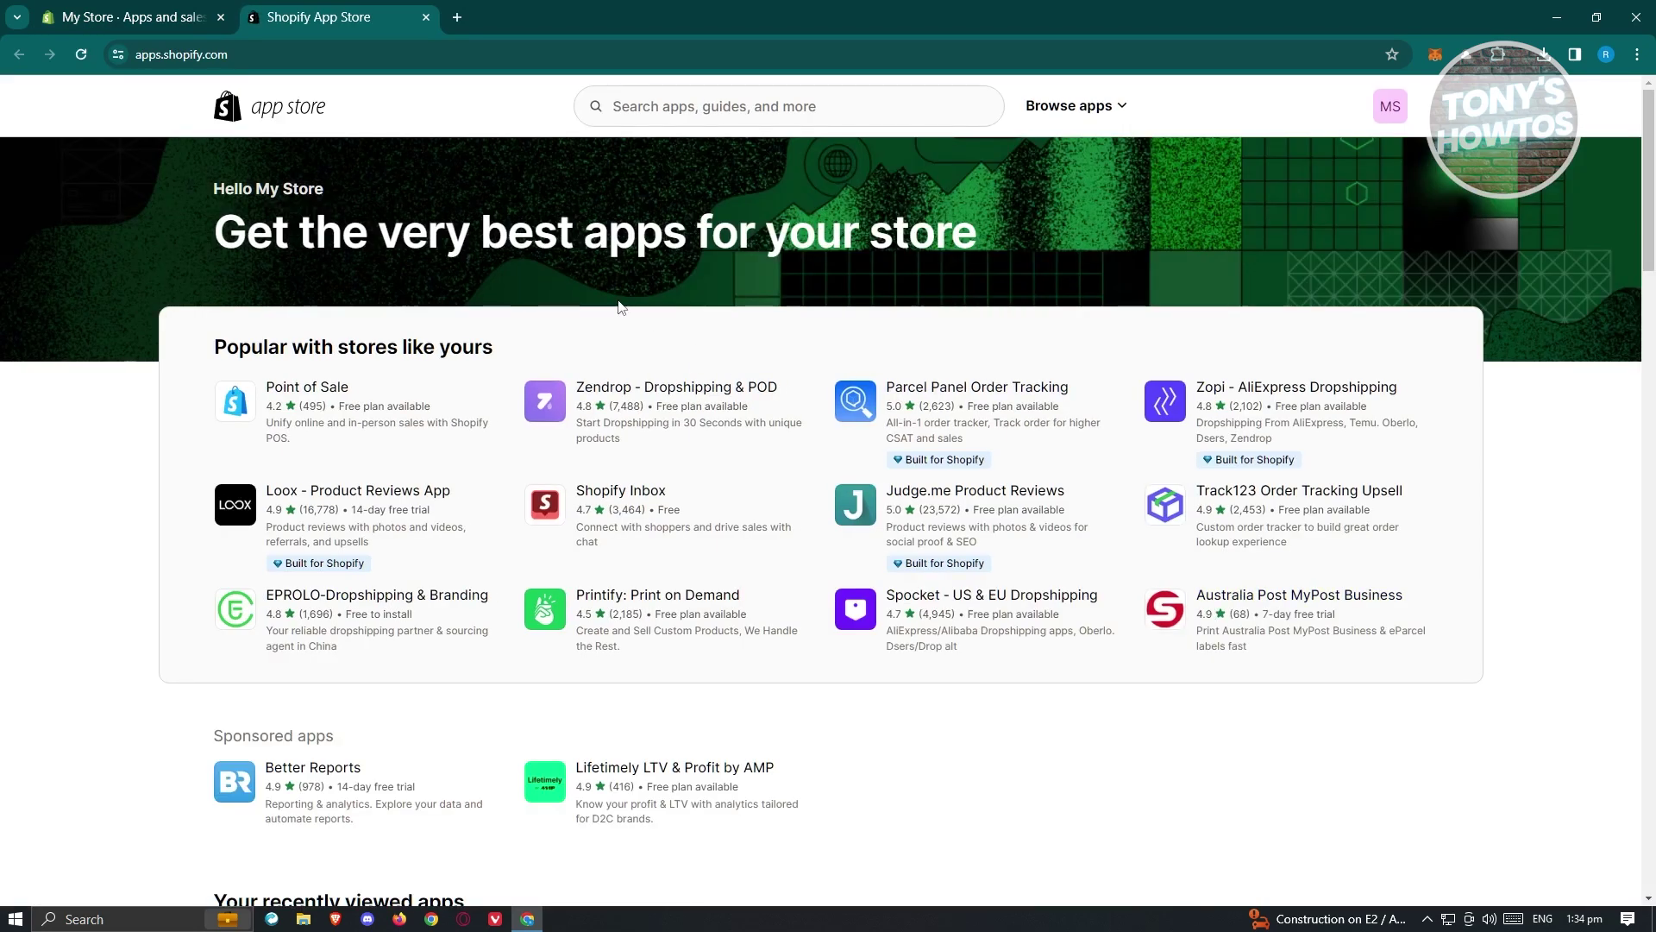
Step: Search the App Store for 'JUDGE ME' and start installing Judge.me Product Reviews
click(706, 108)
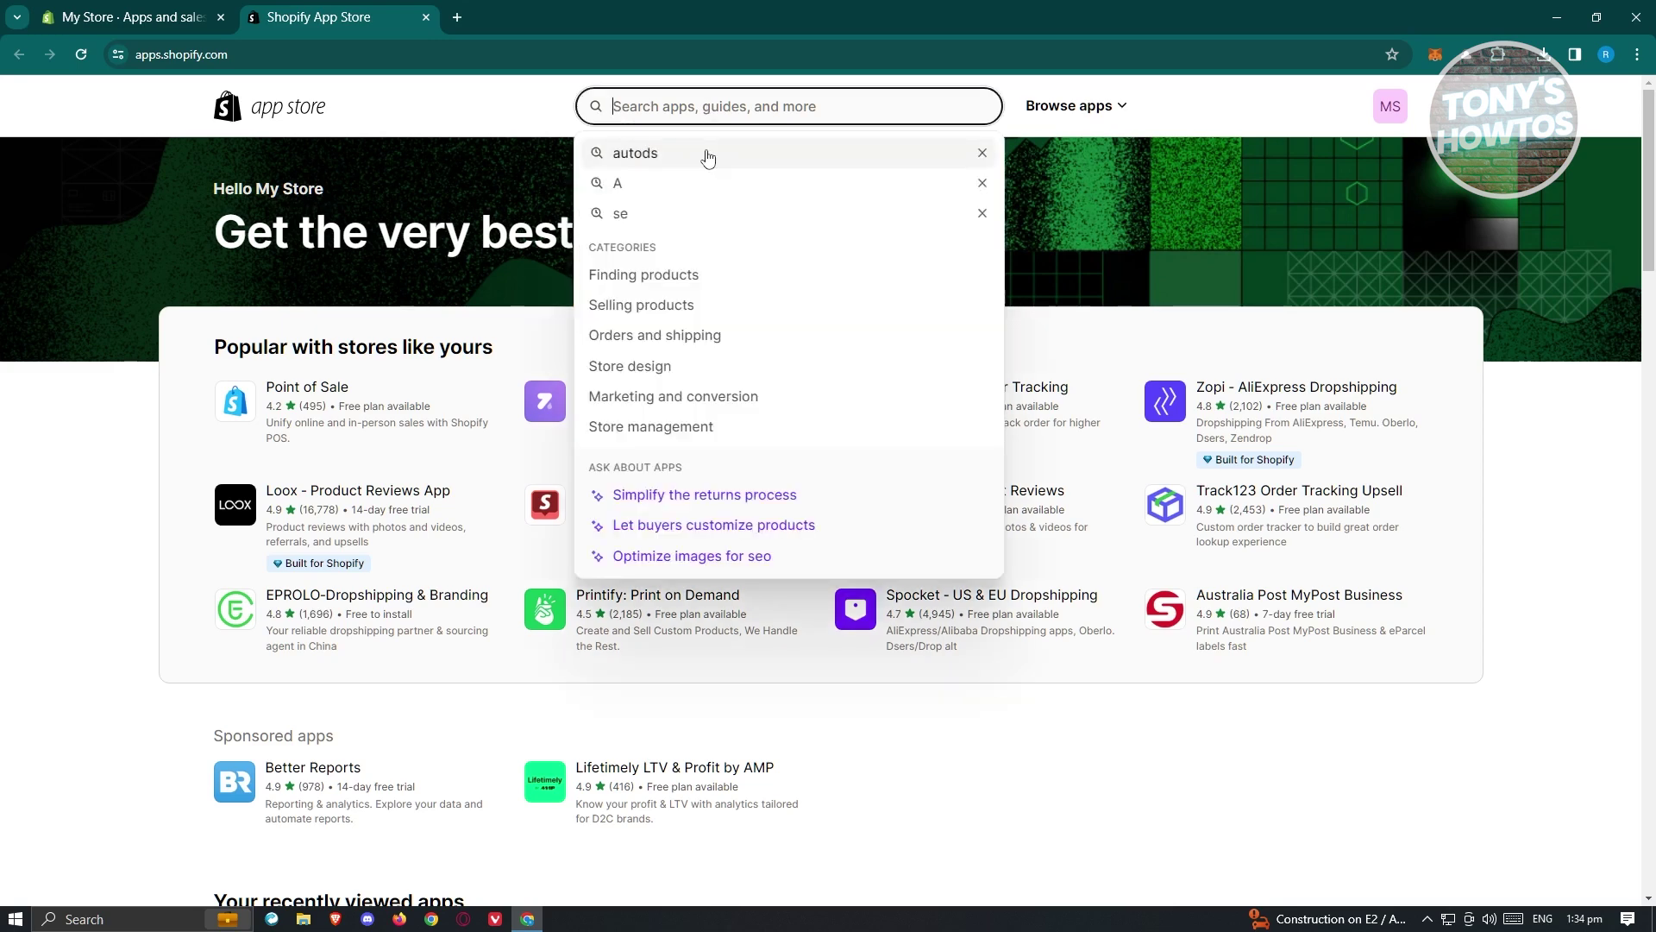
text(JUDGE )
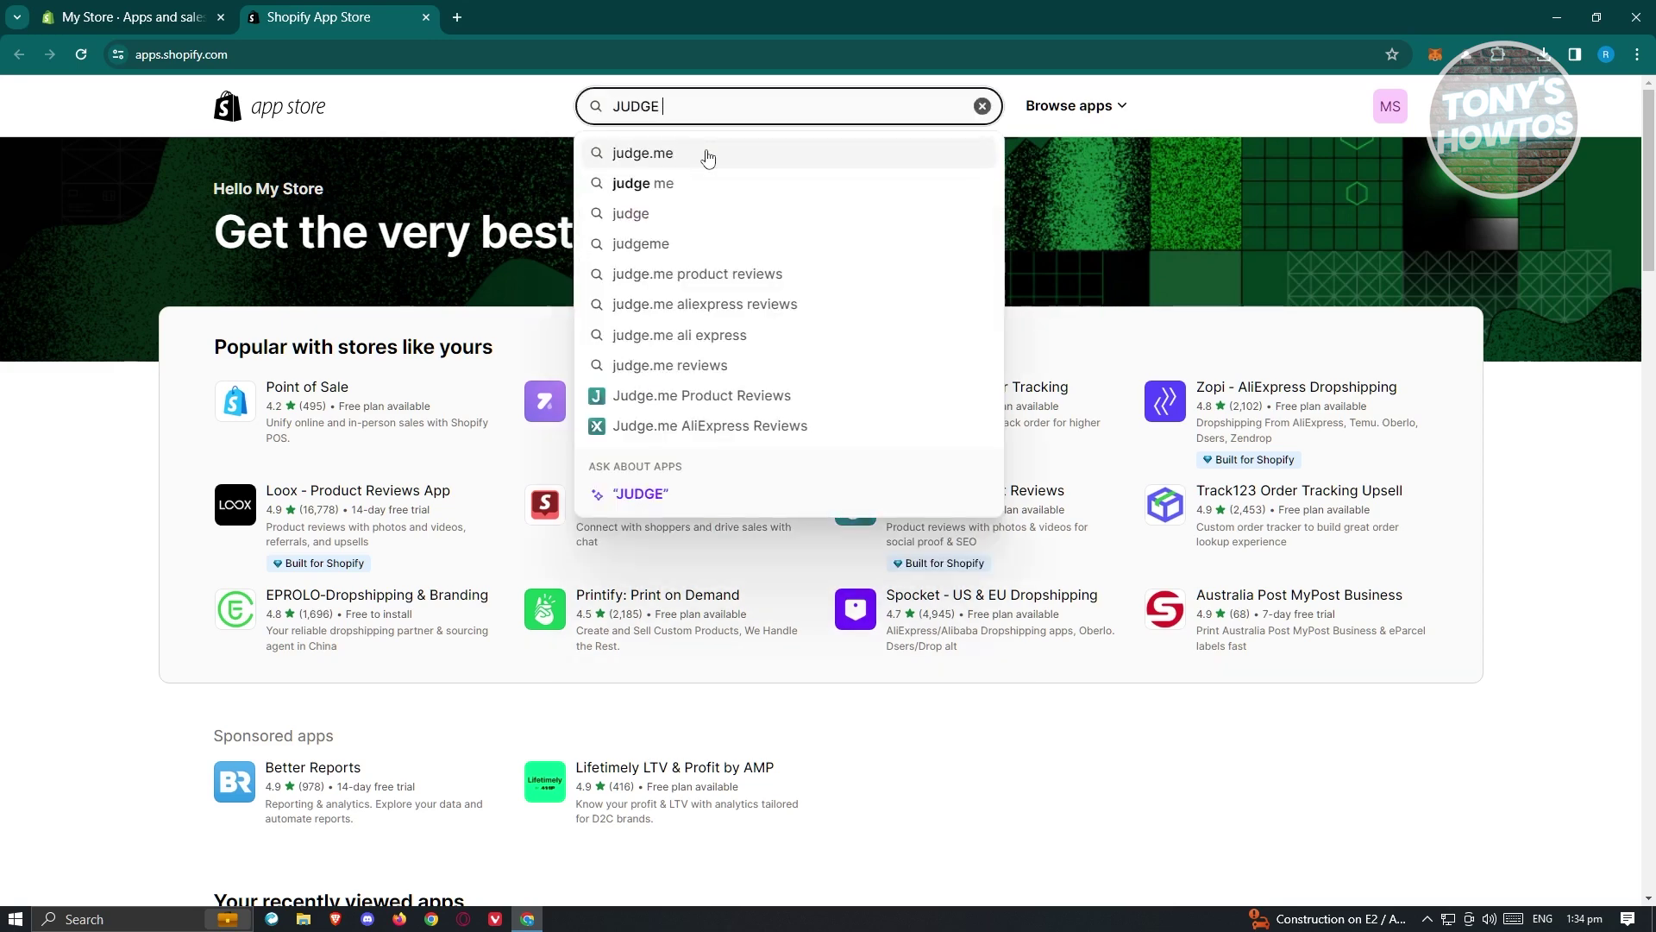
text(ME)
key(Return)
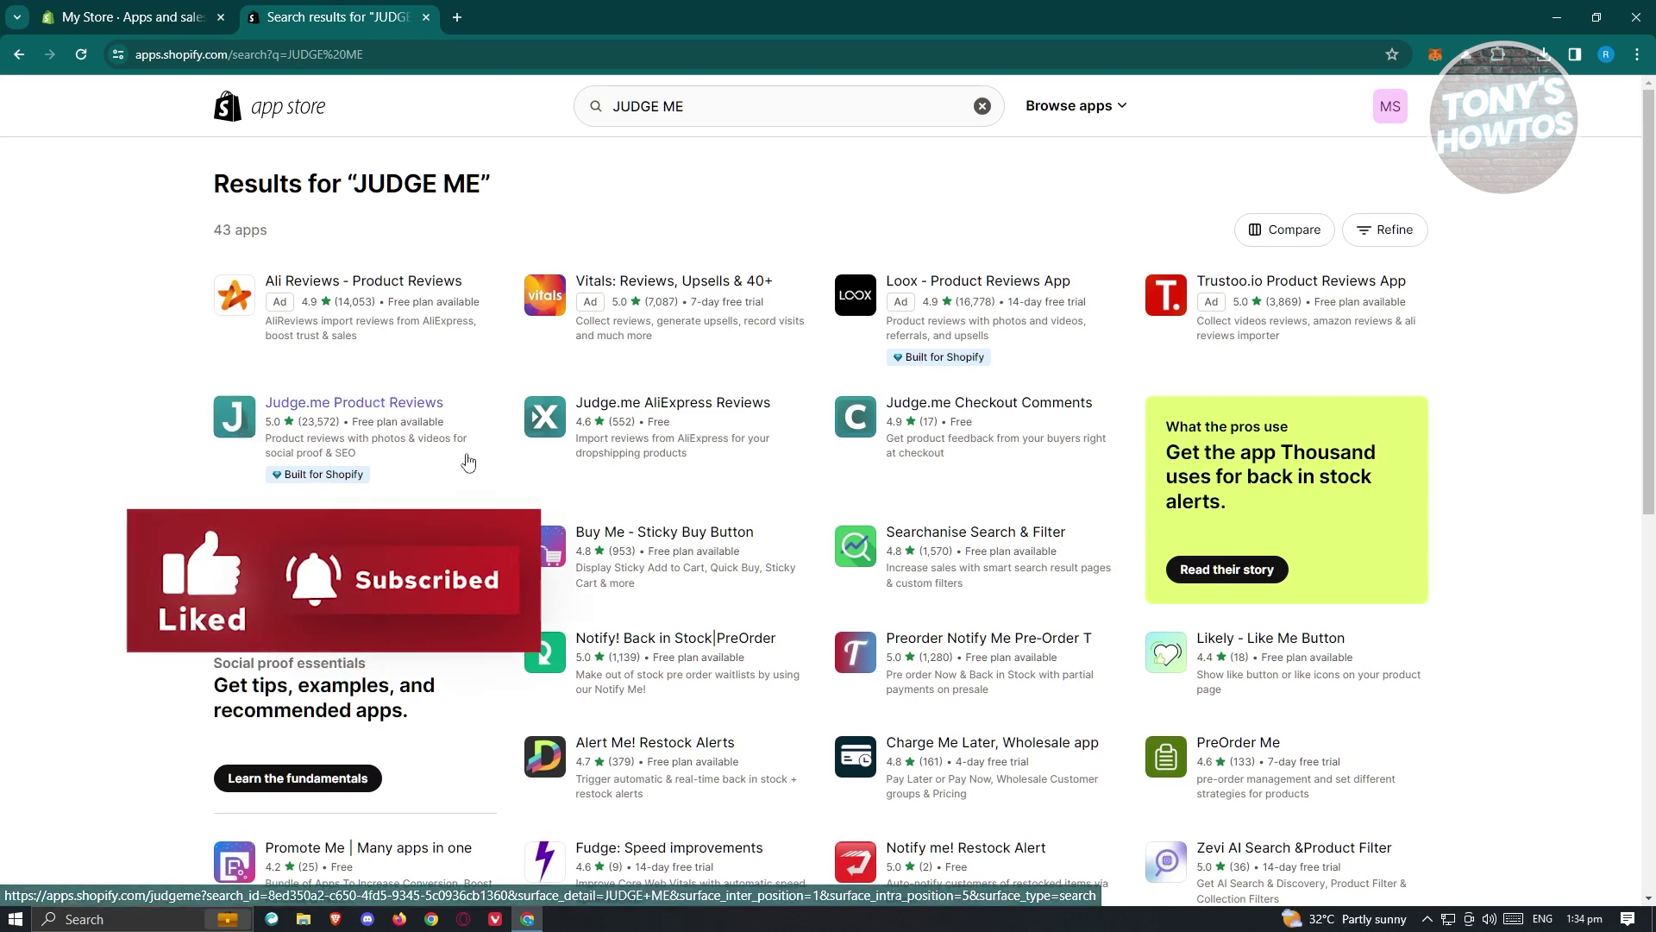
click(335, 423)
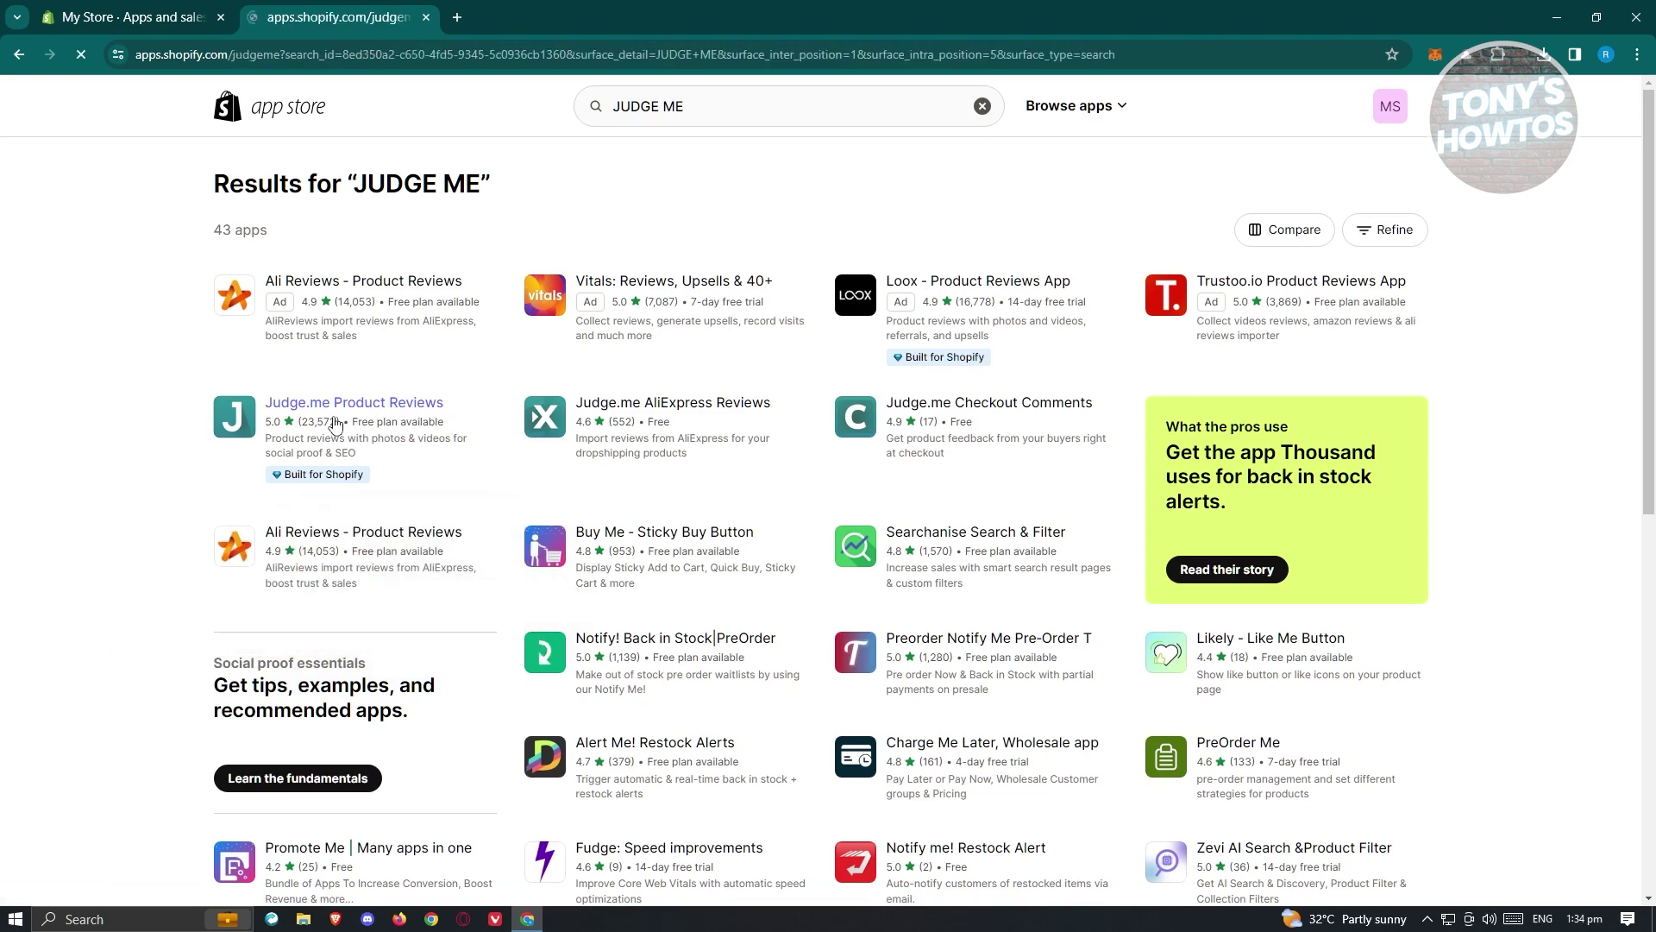
click(385, 398)
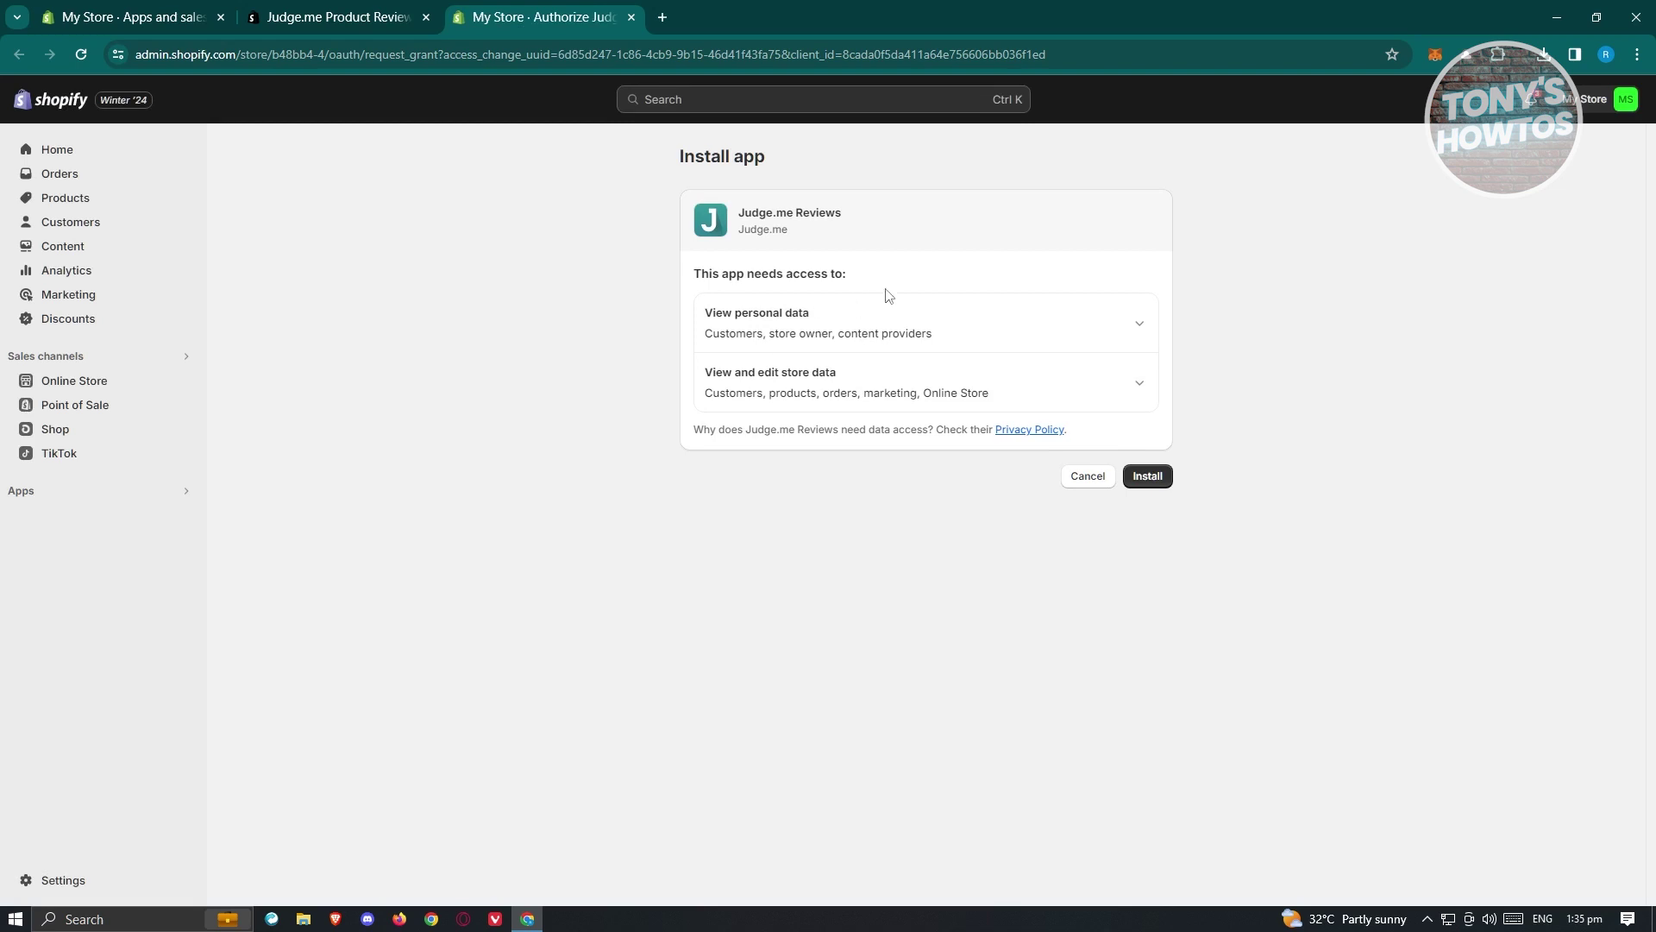
Step: Approve Judge.me Reviews' data access, install it to My current theme (Default), and start setup
click(1156, 477)
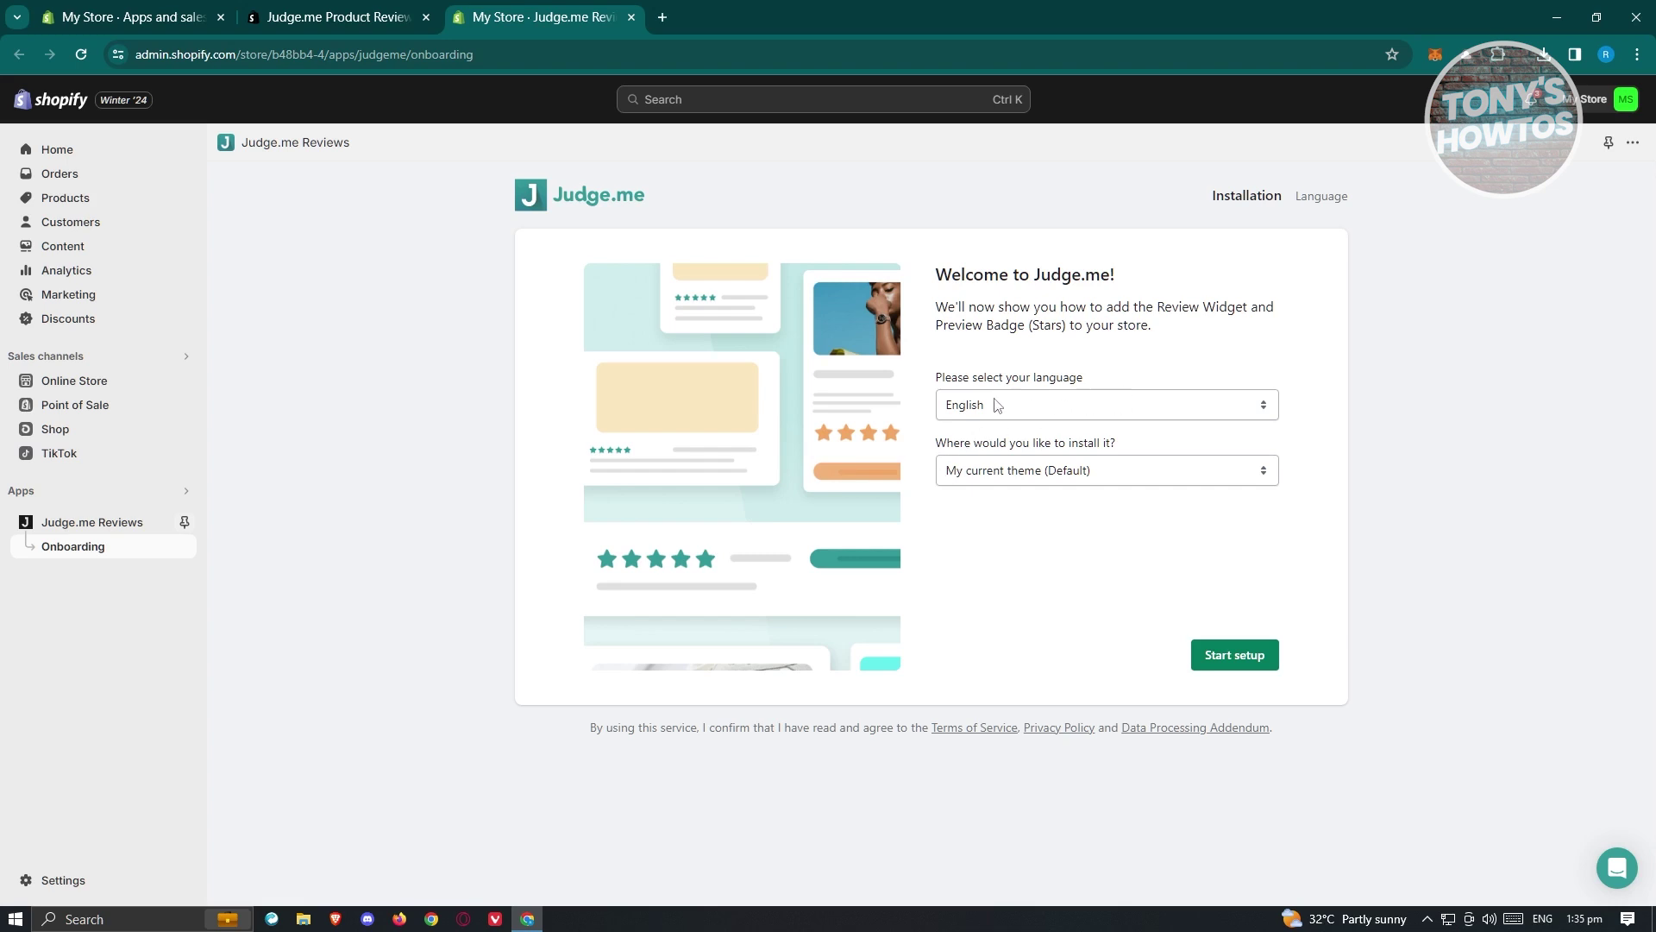
click(1066, 472)
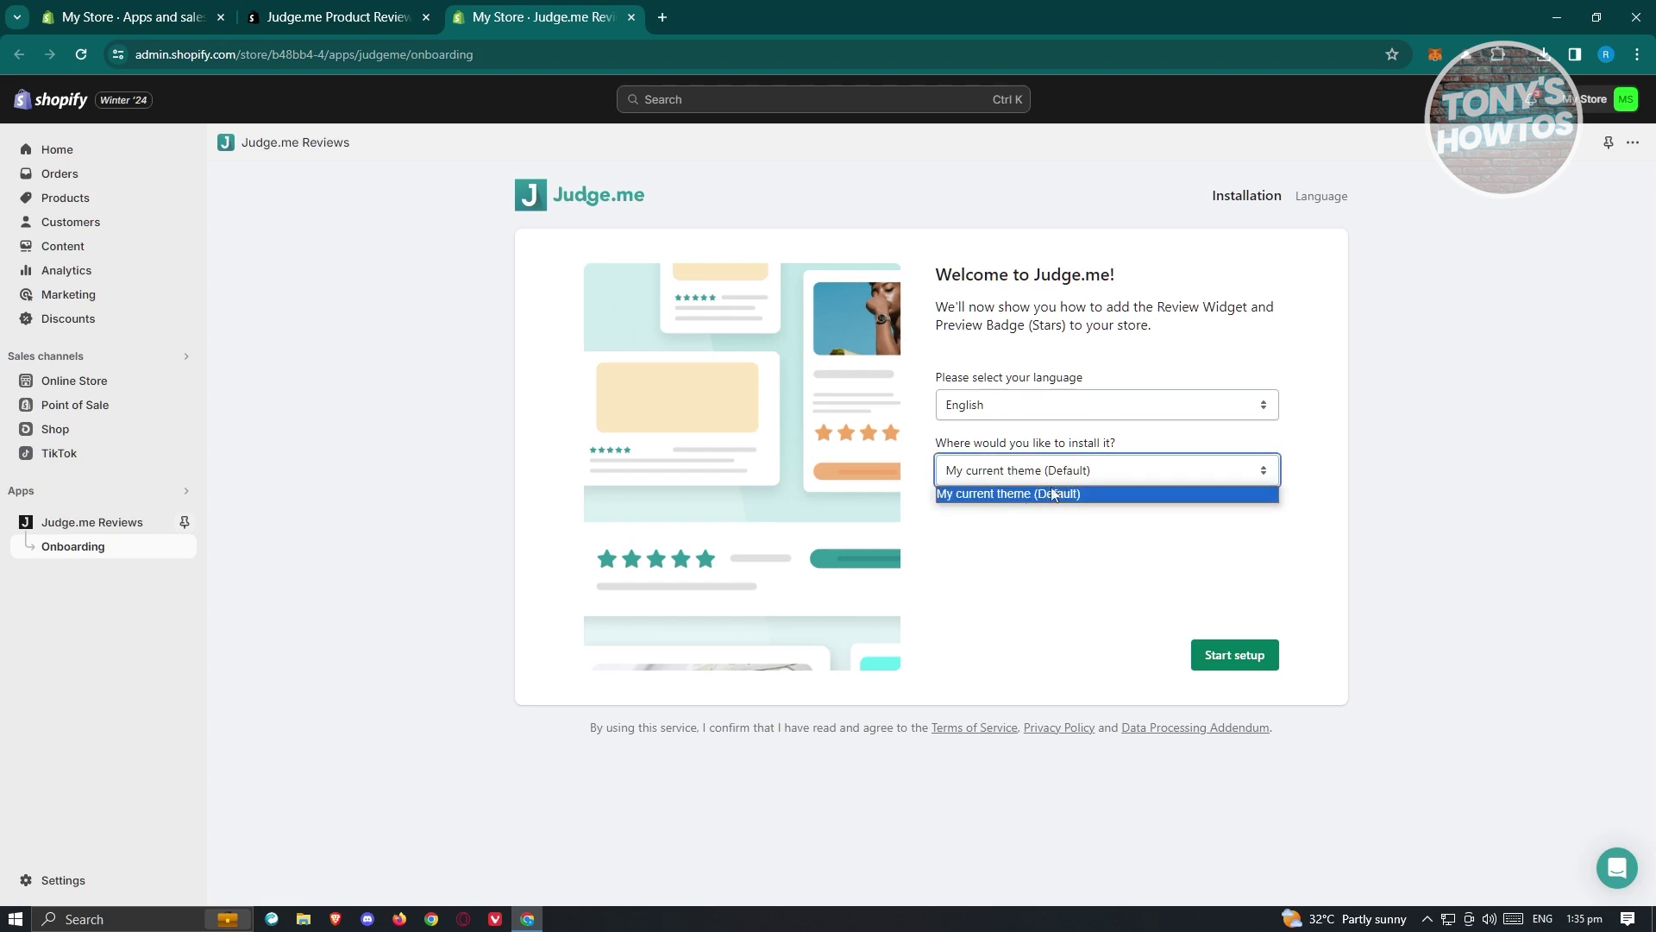
click(1018, 494)
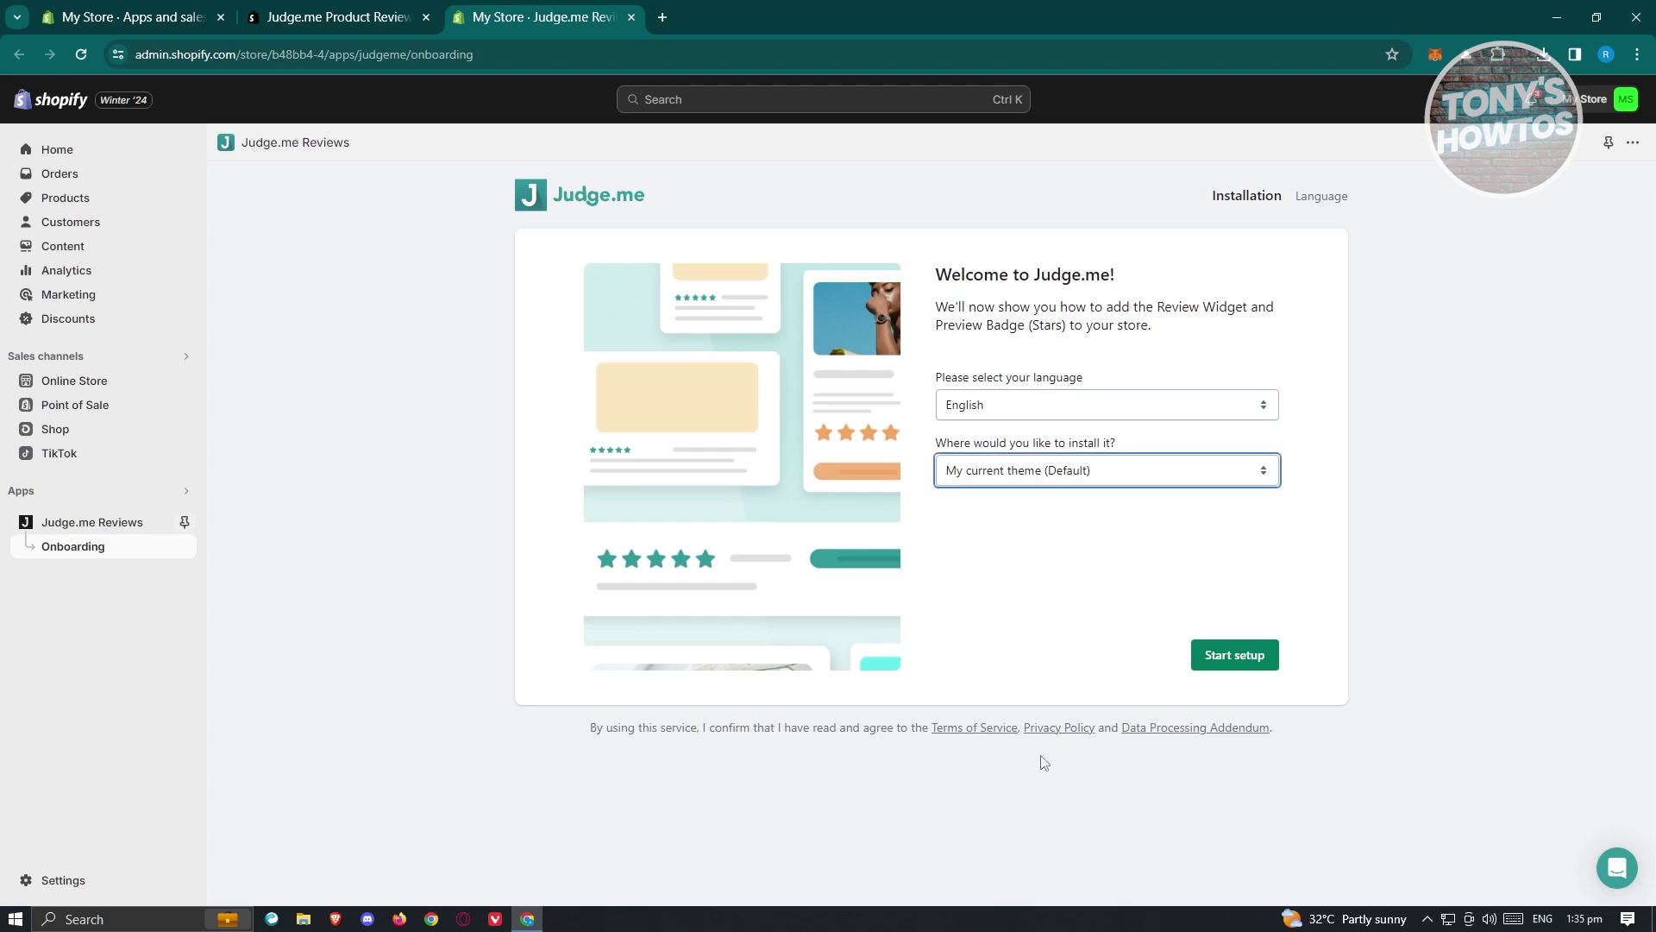
click(1230, 662)
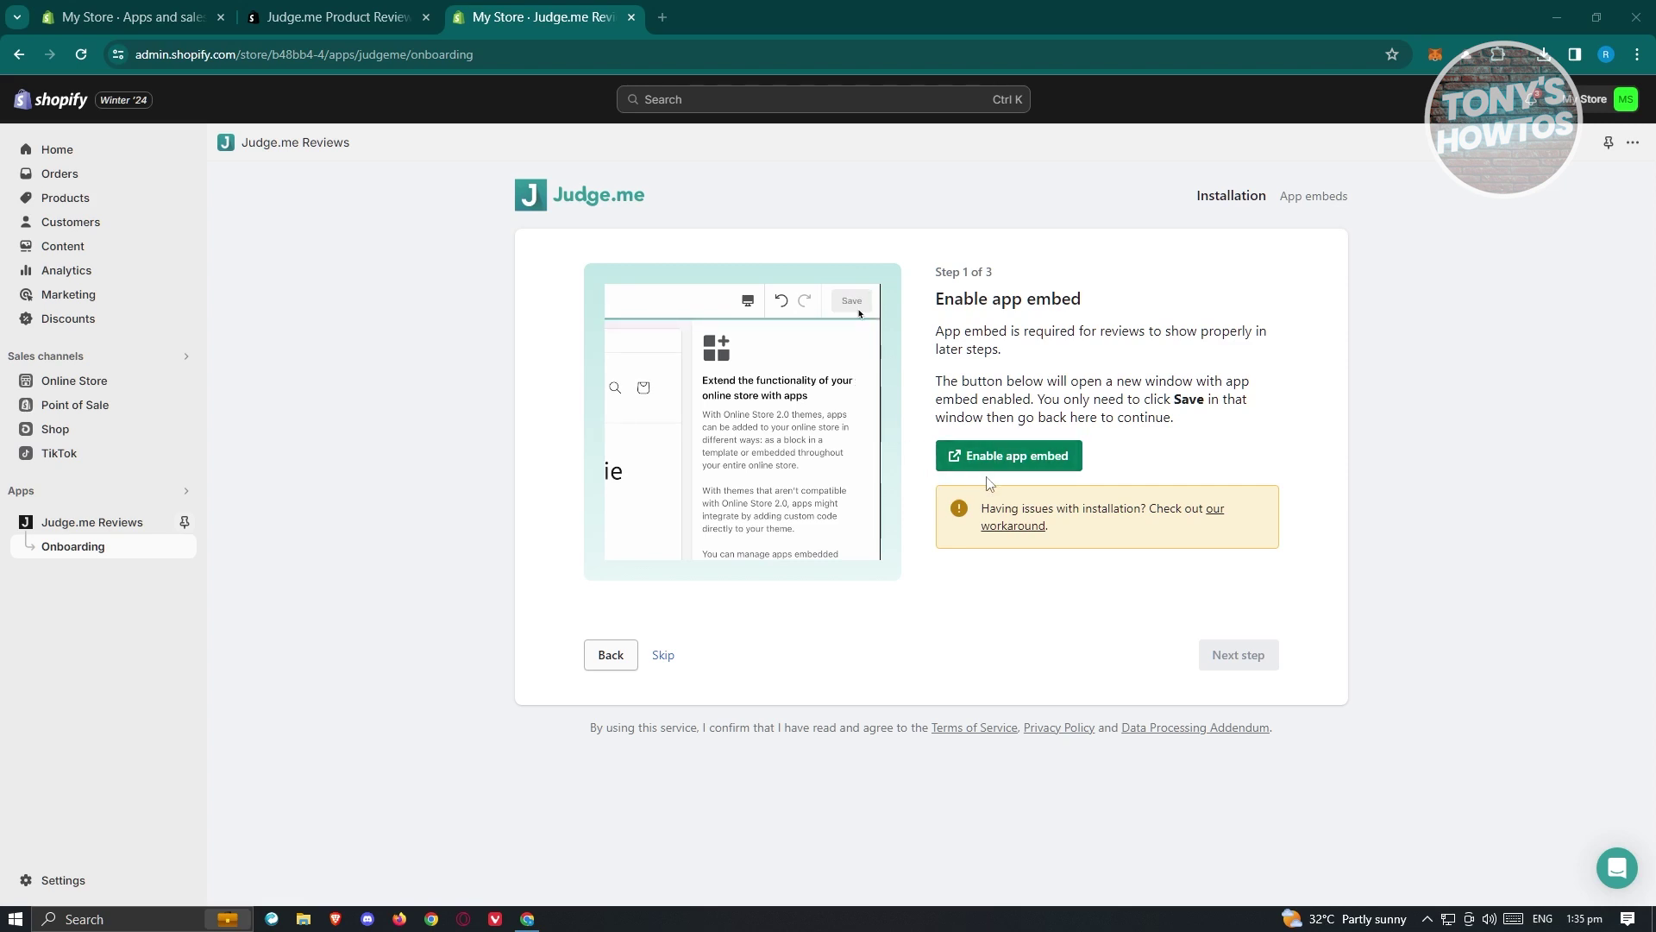
Step: Enable and save the Judge.me app embed, then advance onboarding to the Review Widget step
click(1005, 465)
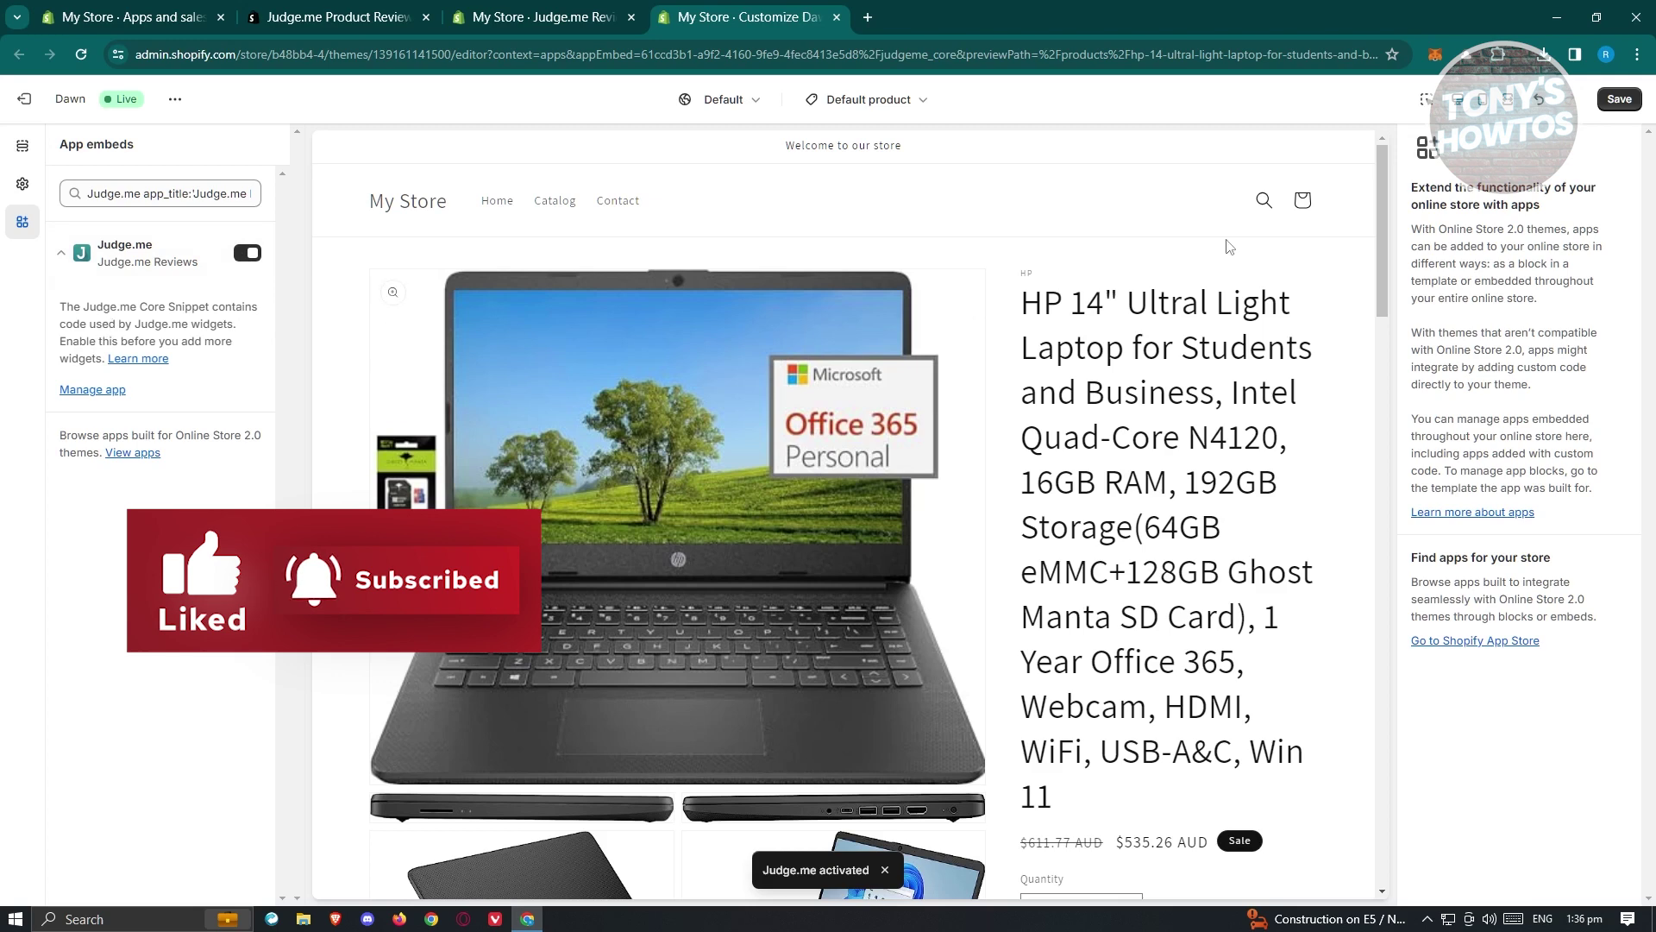
key(ctrl+s)
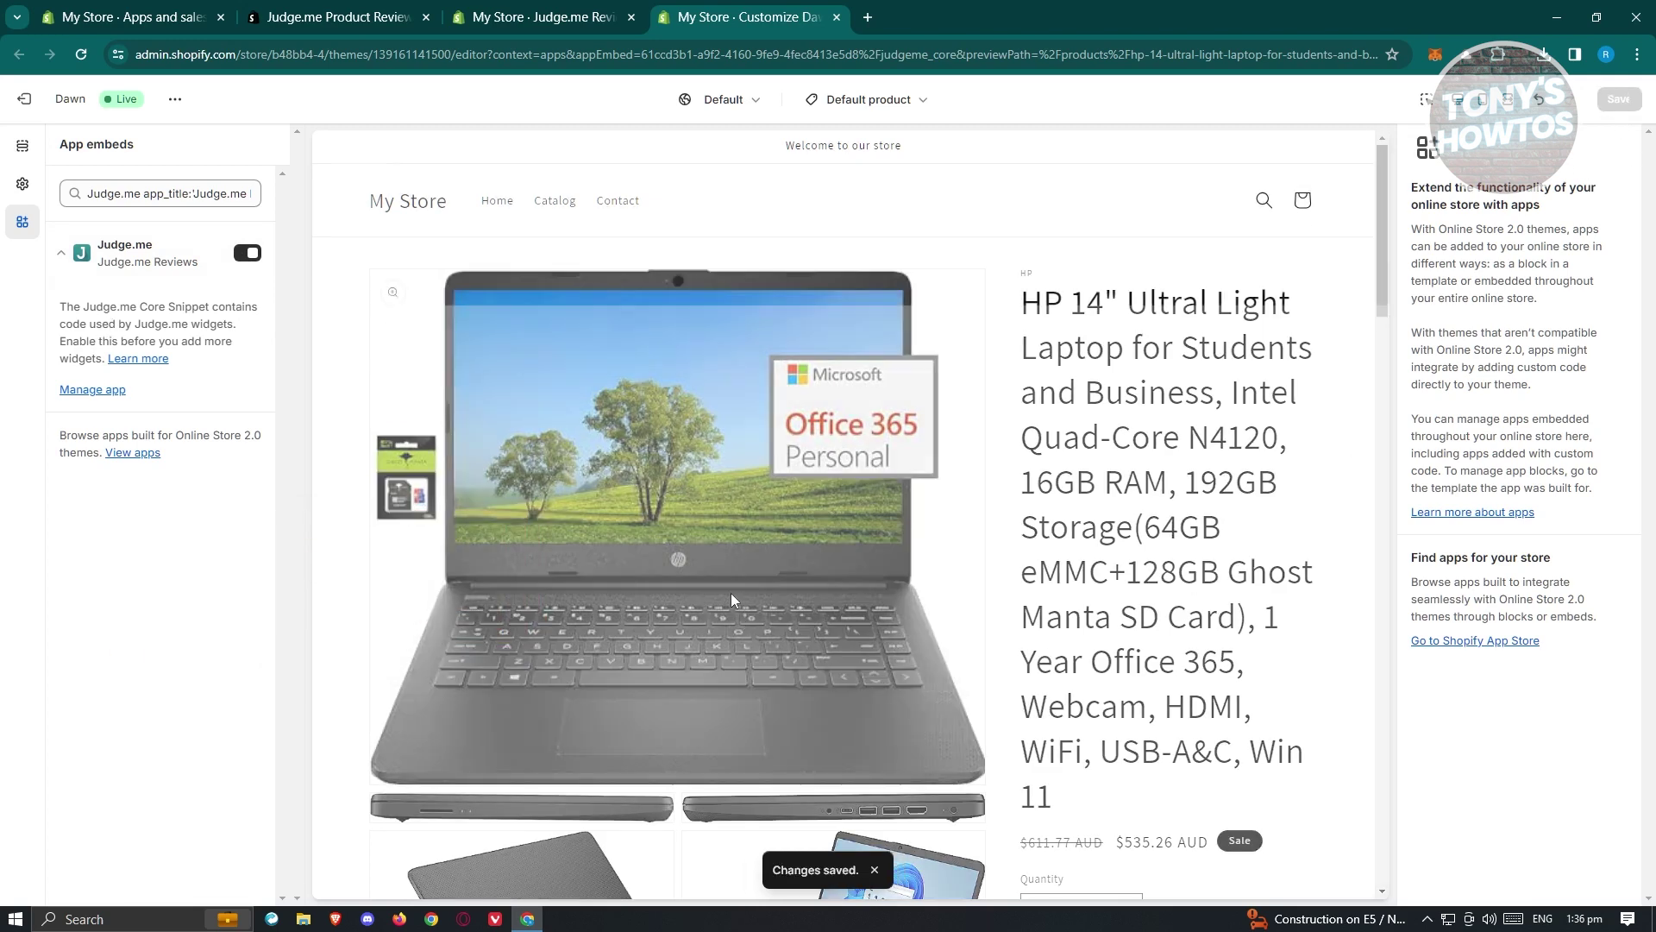
click(572, 6)
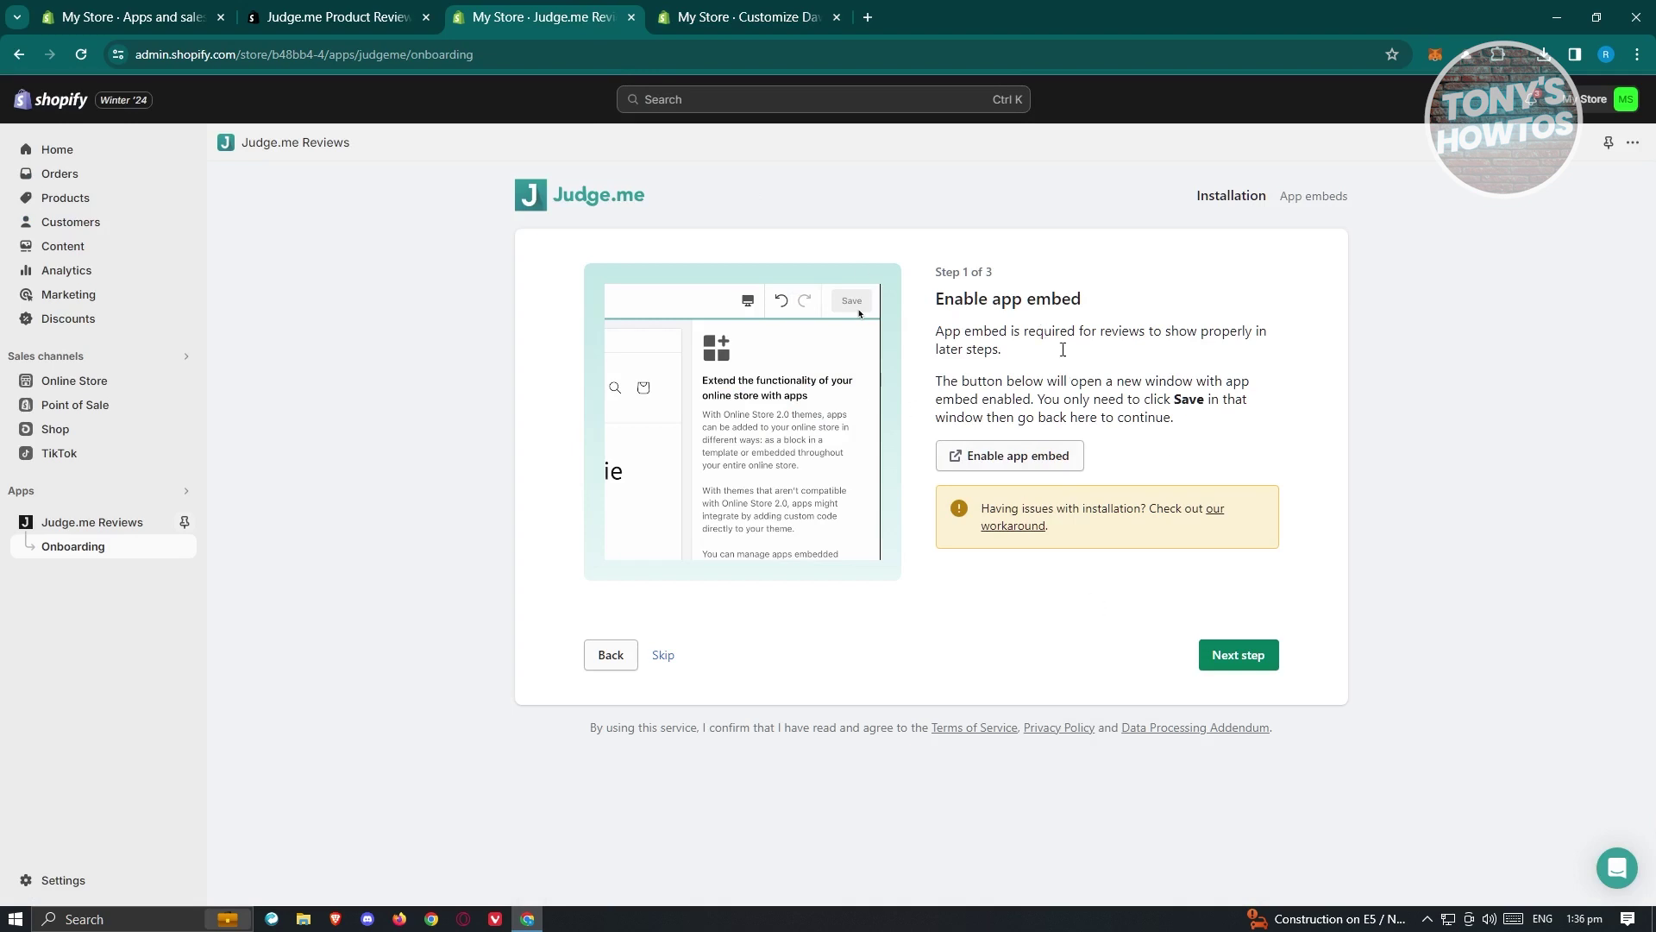
click(1202, 653)
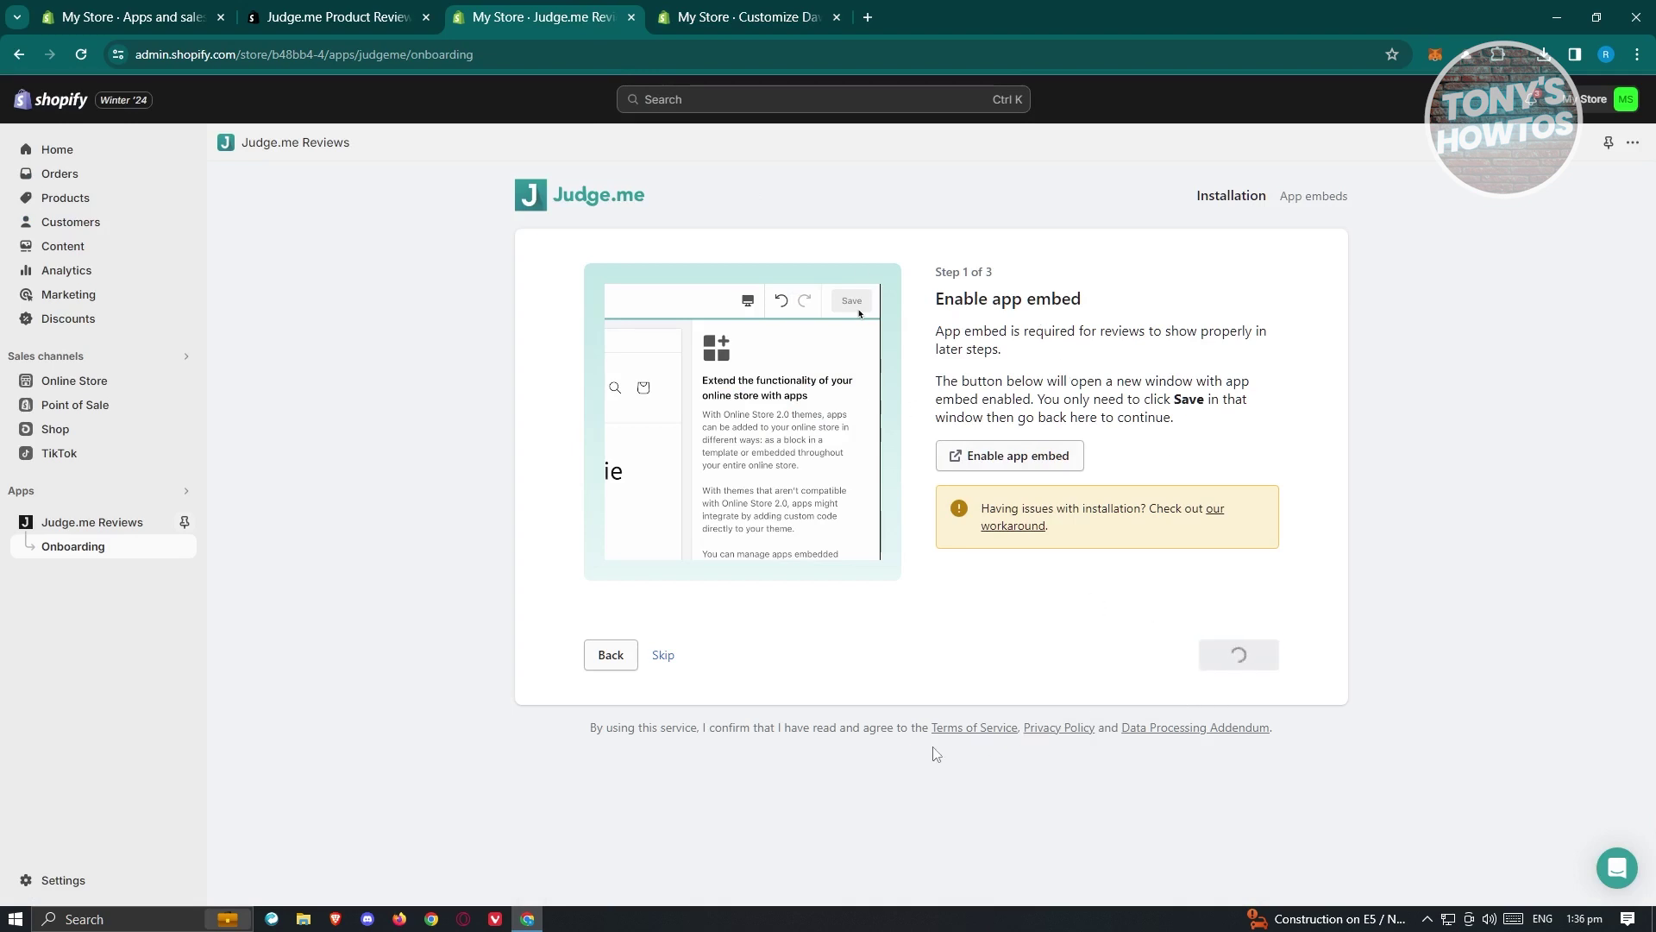
click(836, 18)
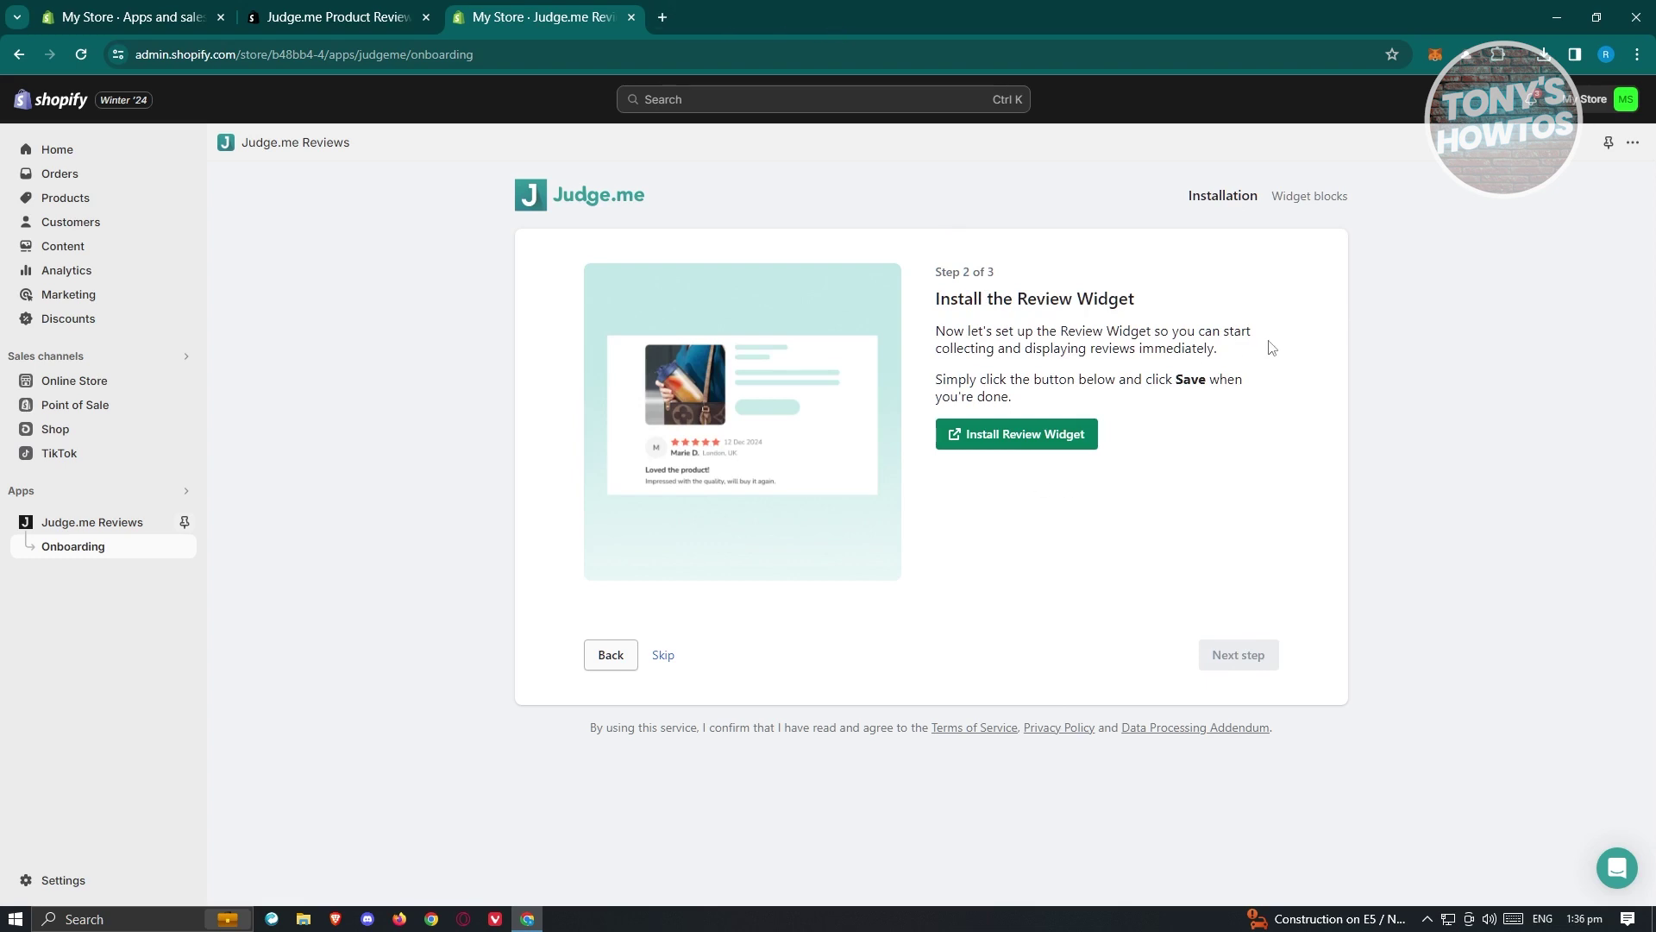
Step: Add the Review Widget block to the product page, save the theme, and advance to Preview Badge
click(1027, 440)
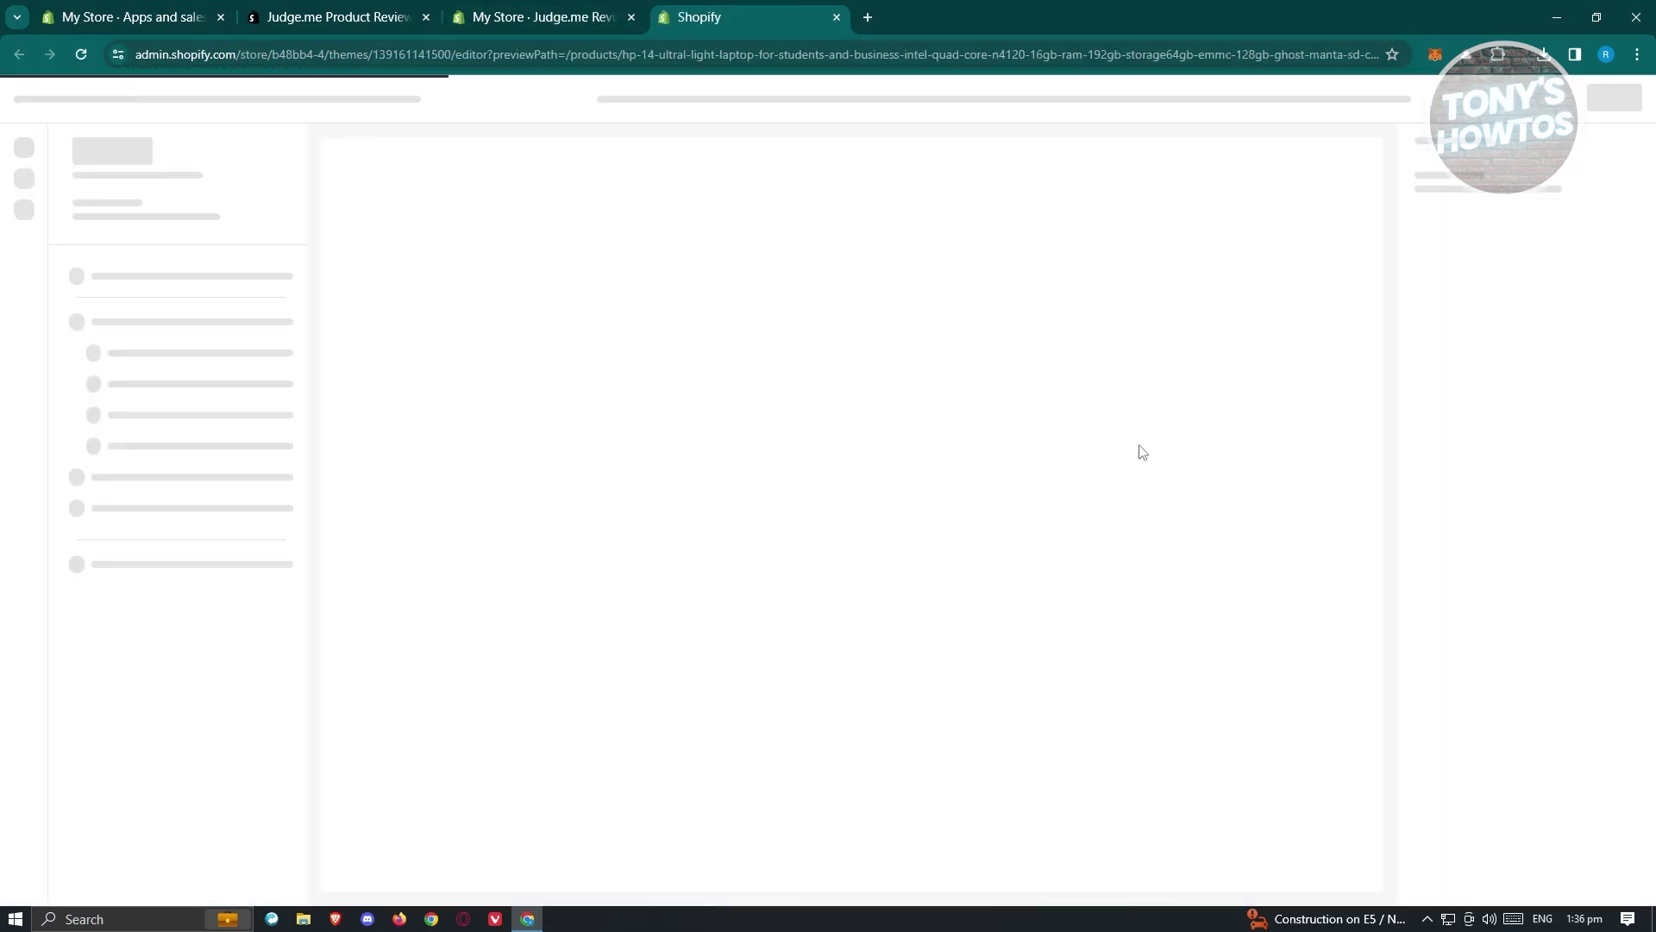
click(536, 10)
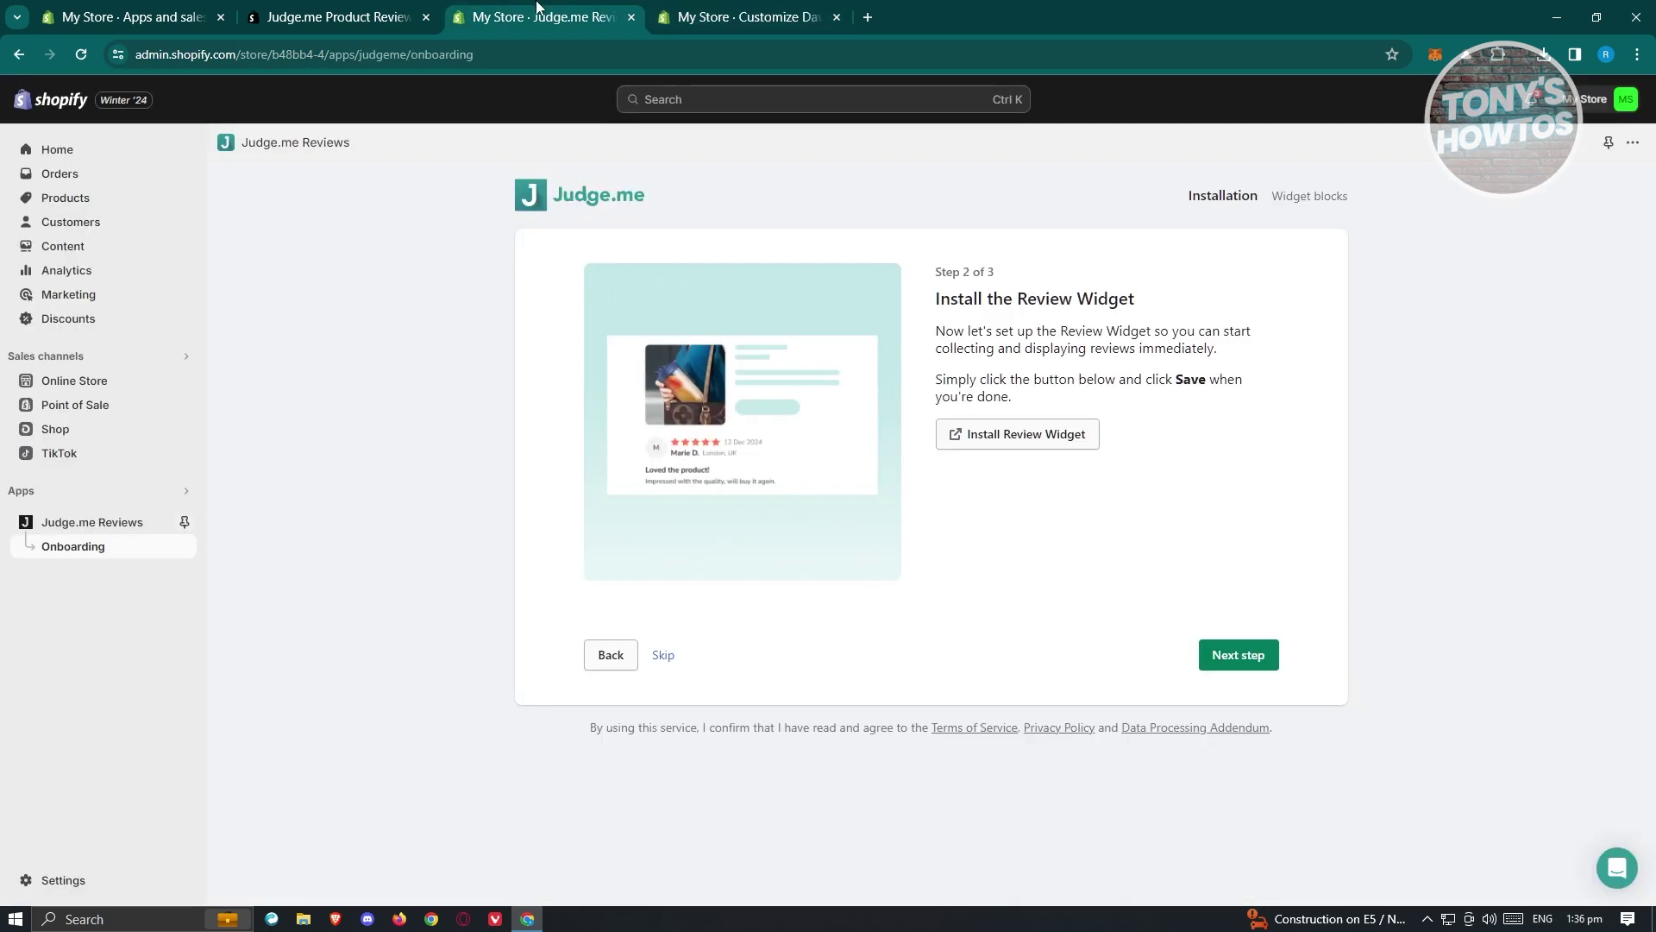
click(762, 10)
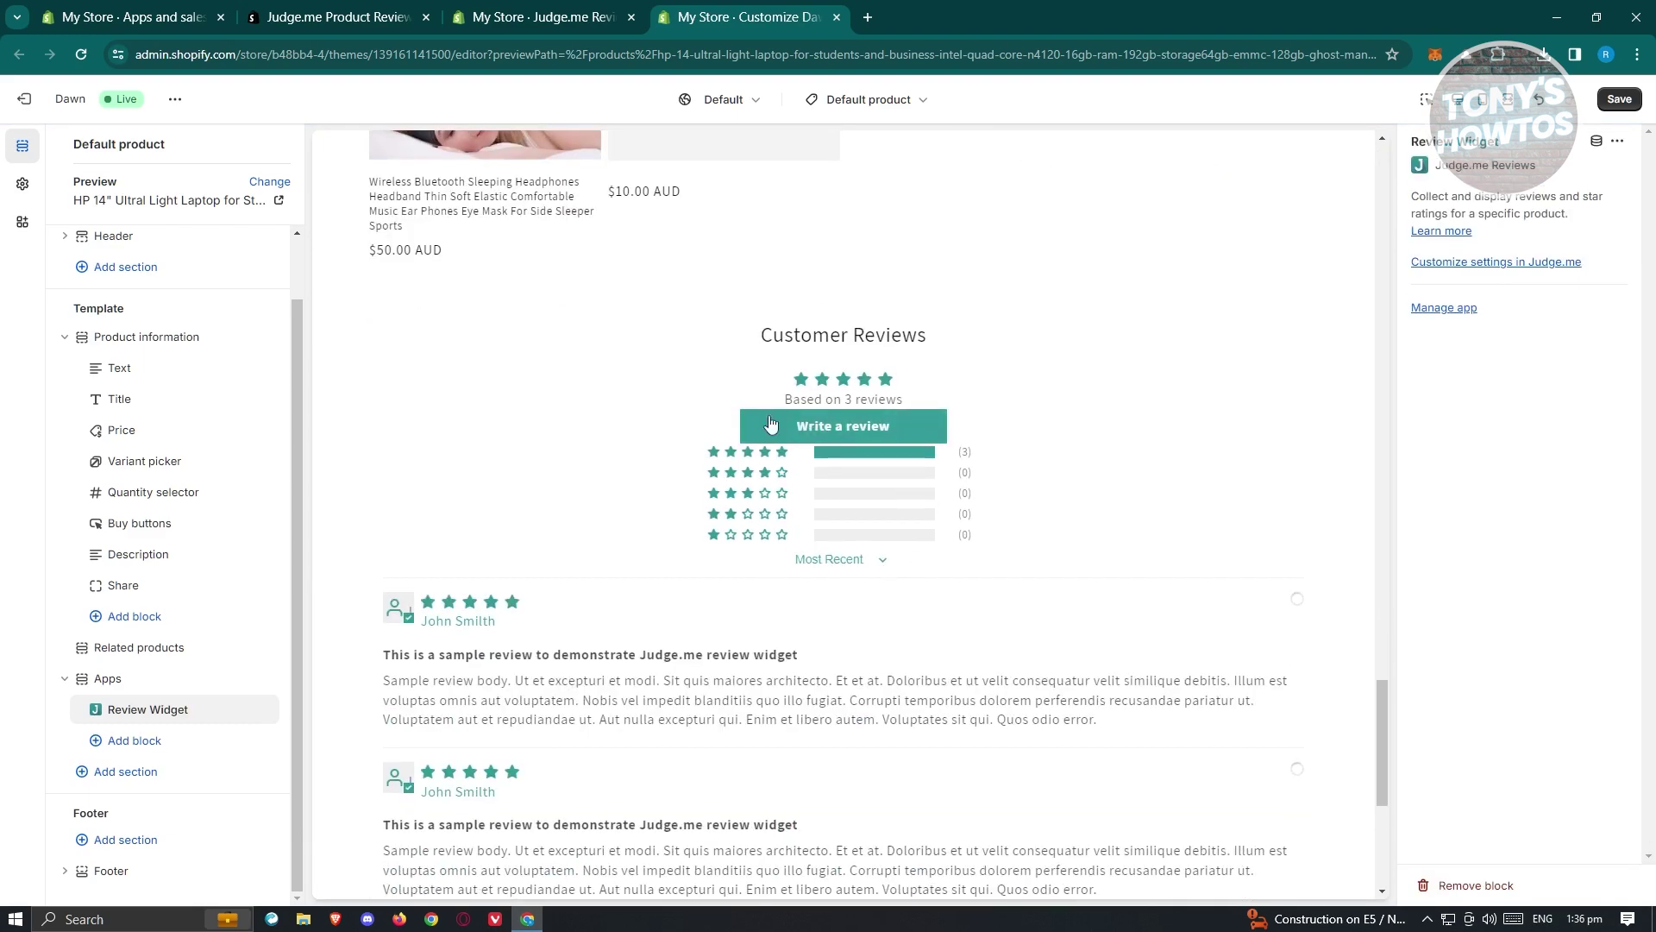
scroll(929, 494, down, 4)
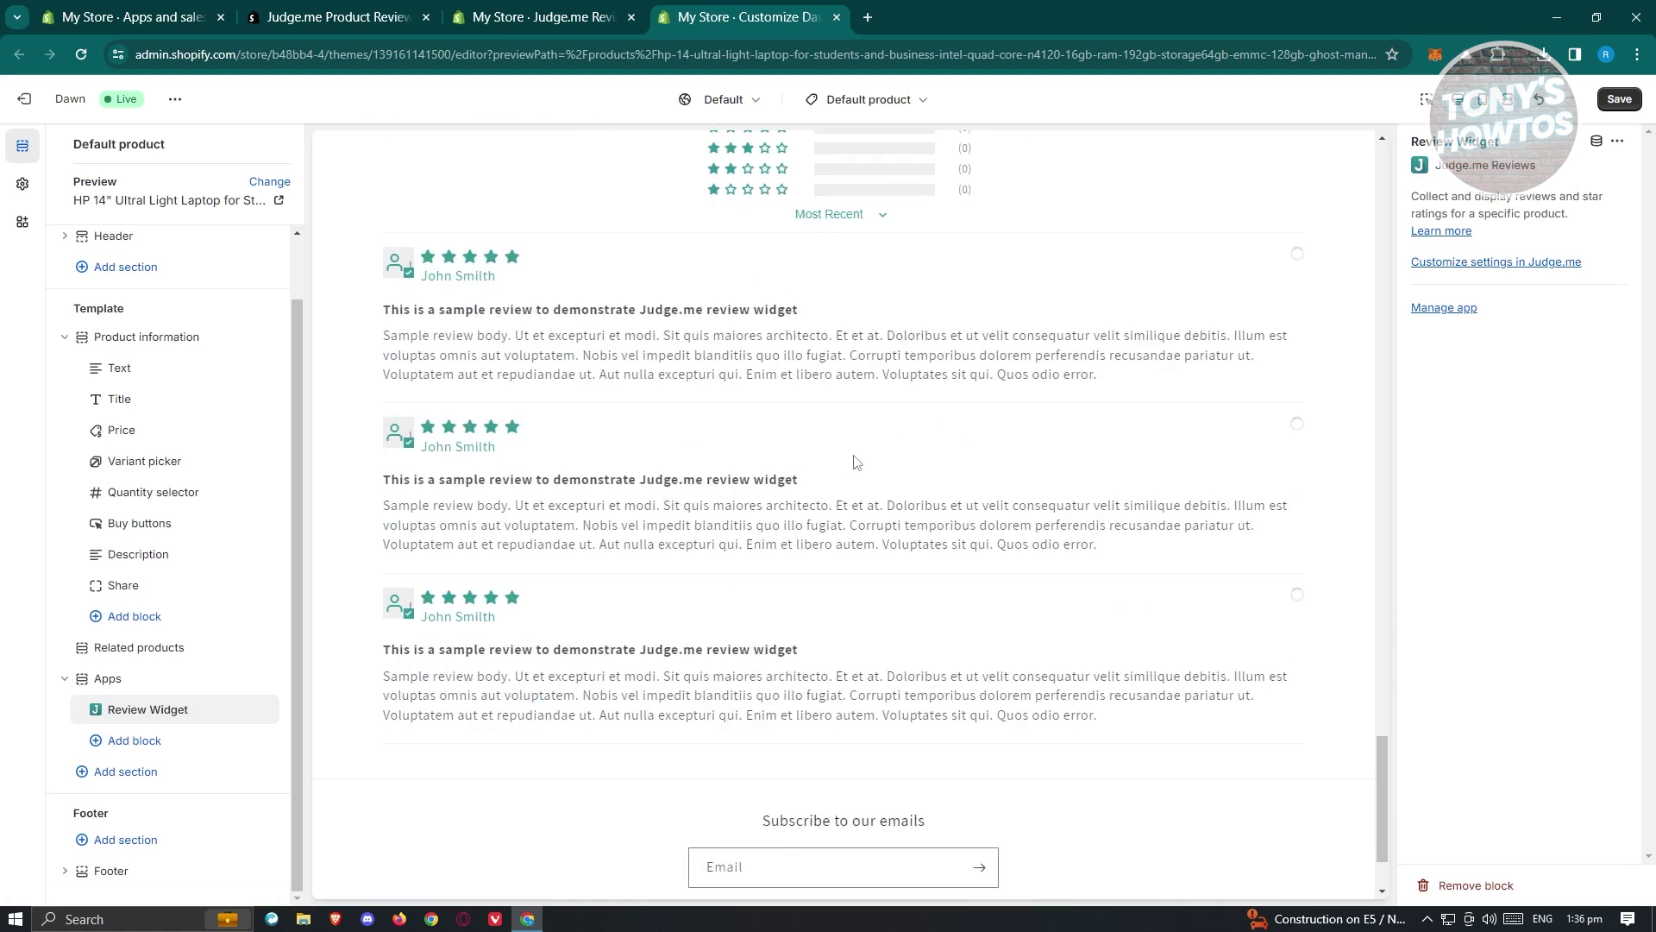
scroll(857, 462, down, 2)
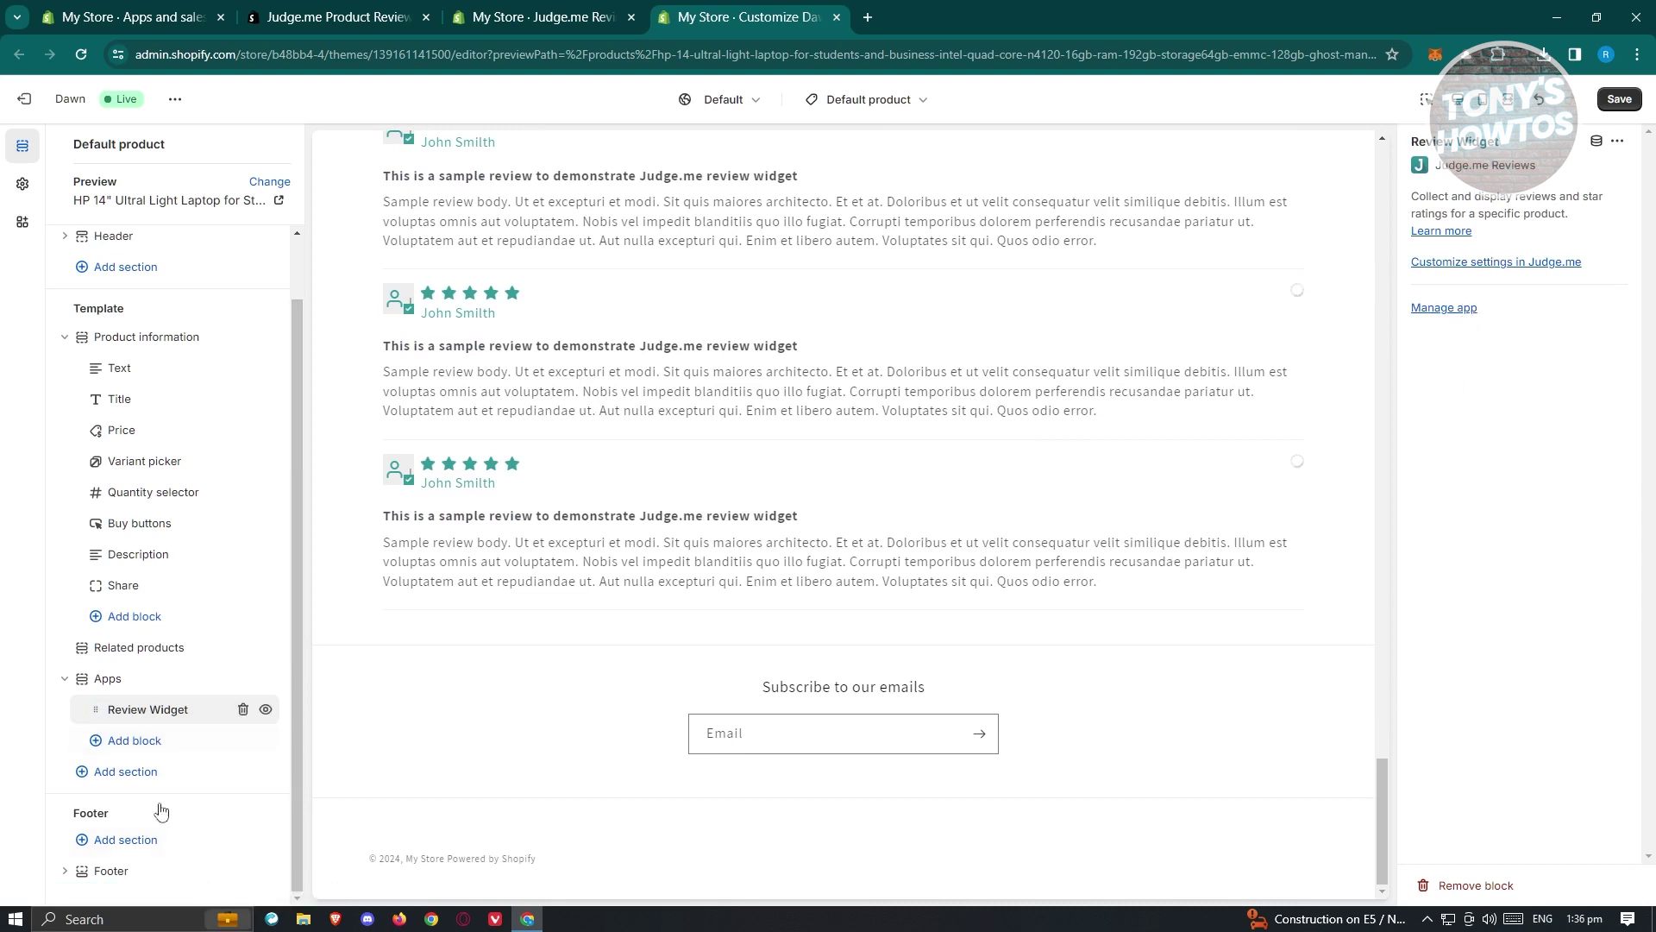
click(556, 17)
click(734, 18)
click(1618, 100)
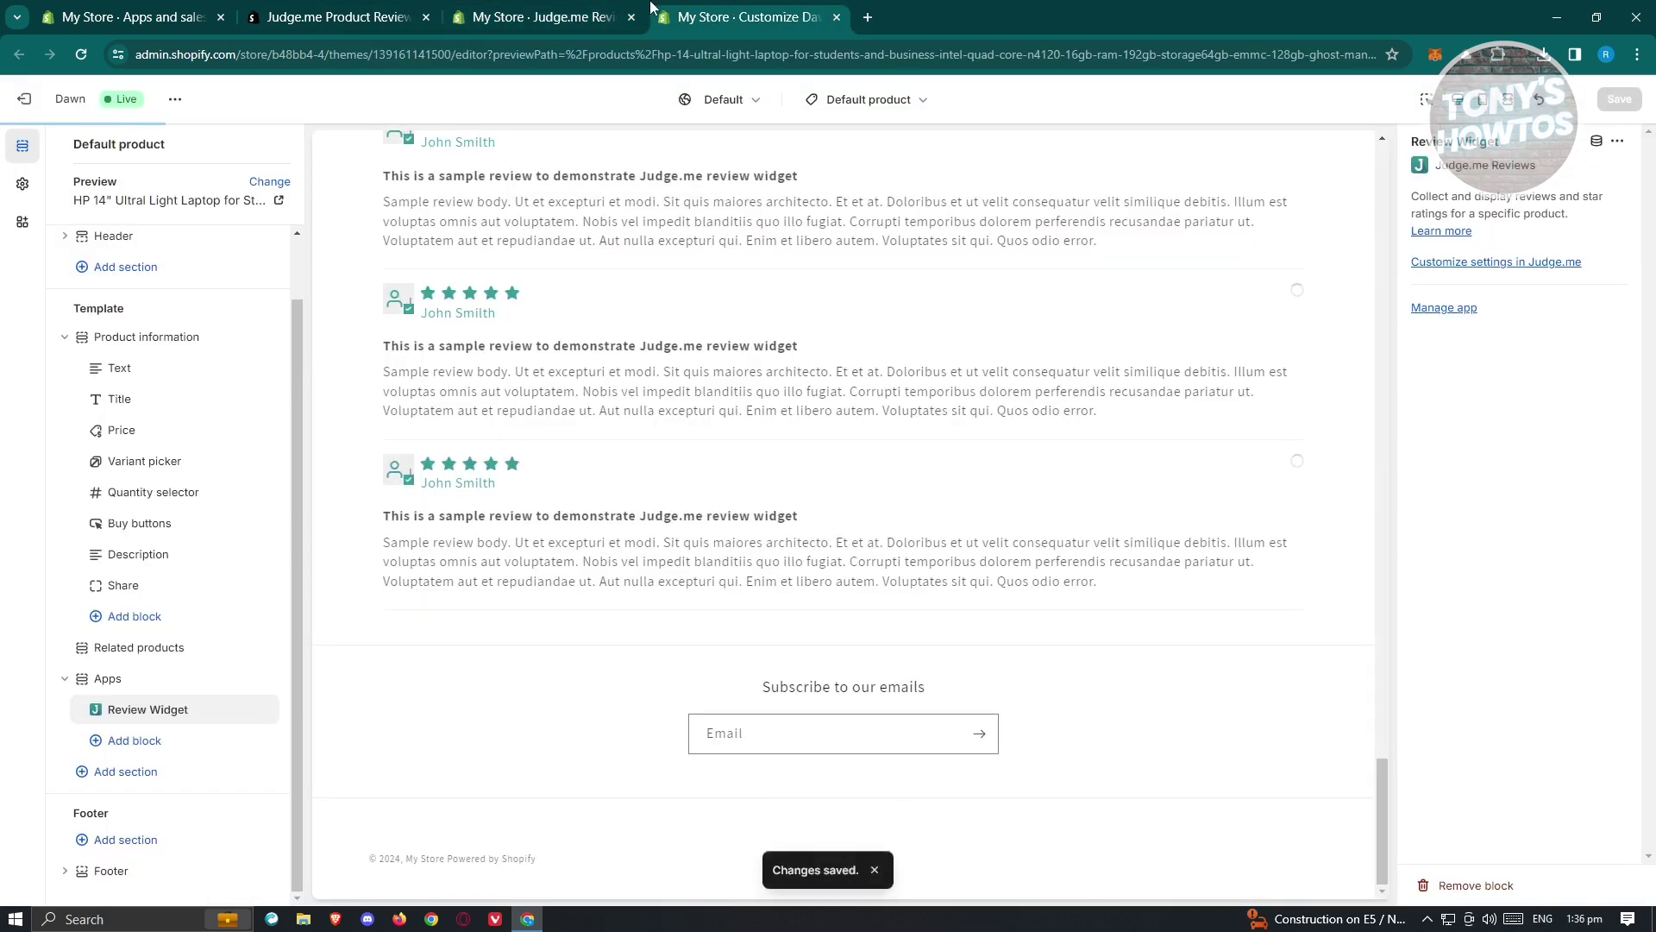
click(530, 12)
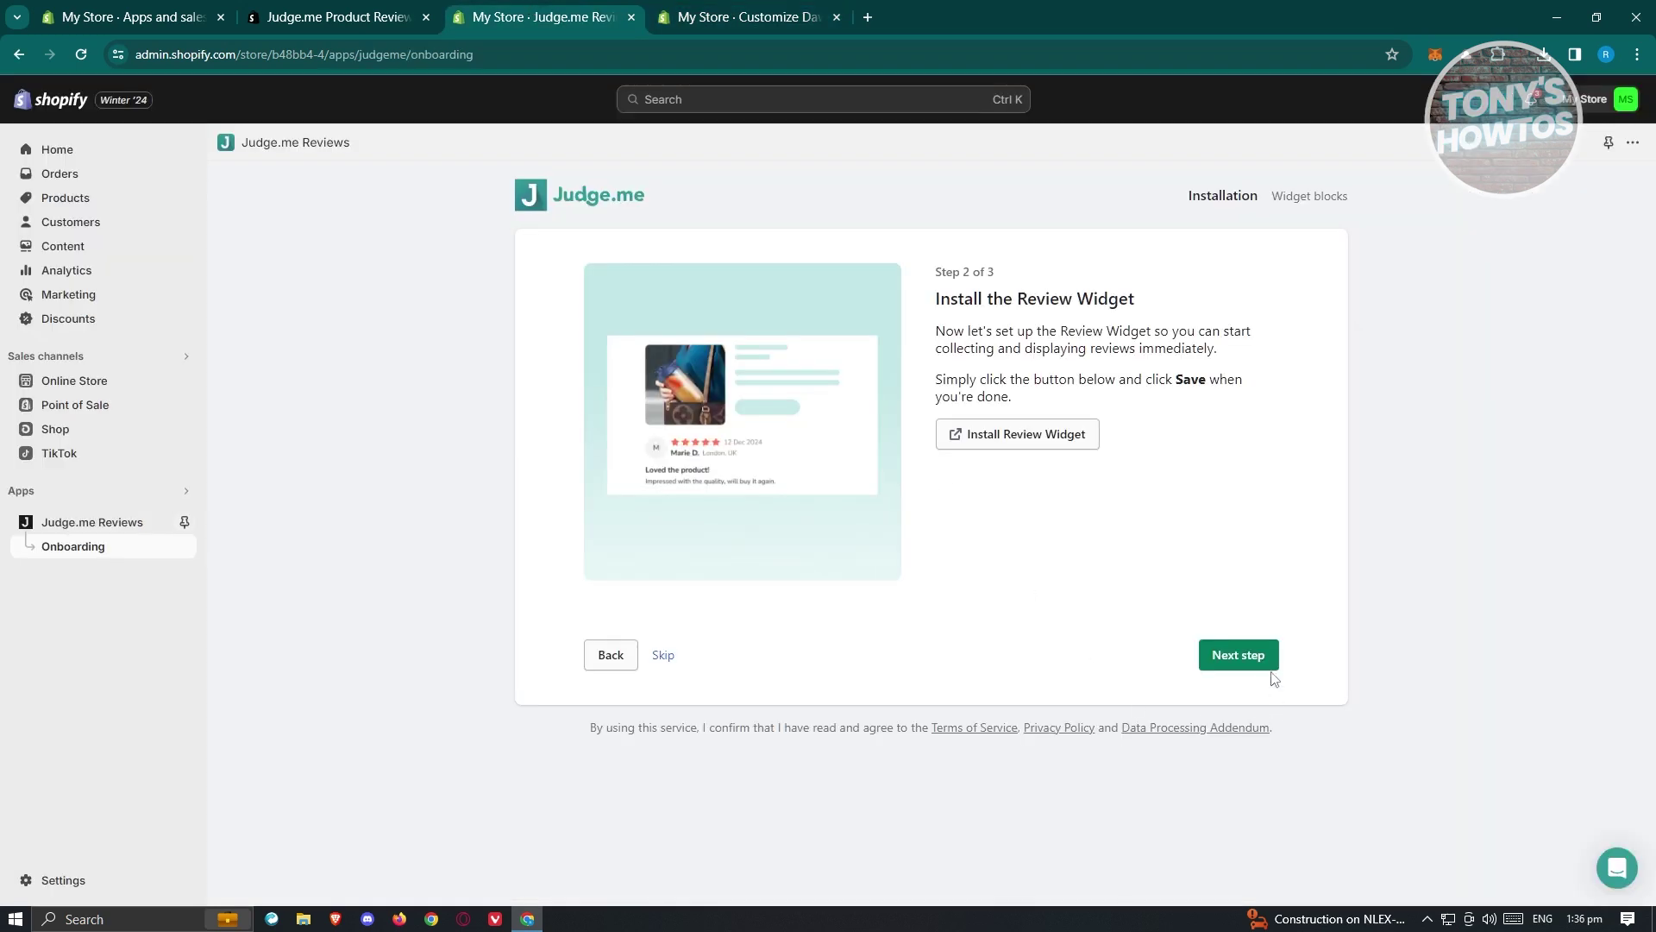
click(1251, 663)
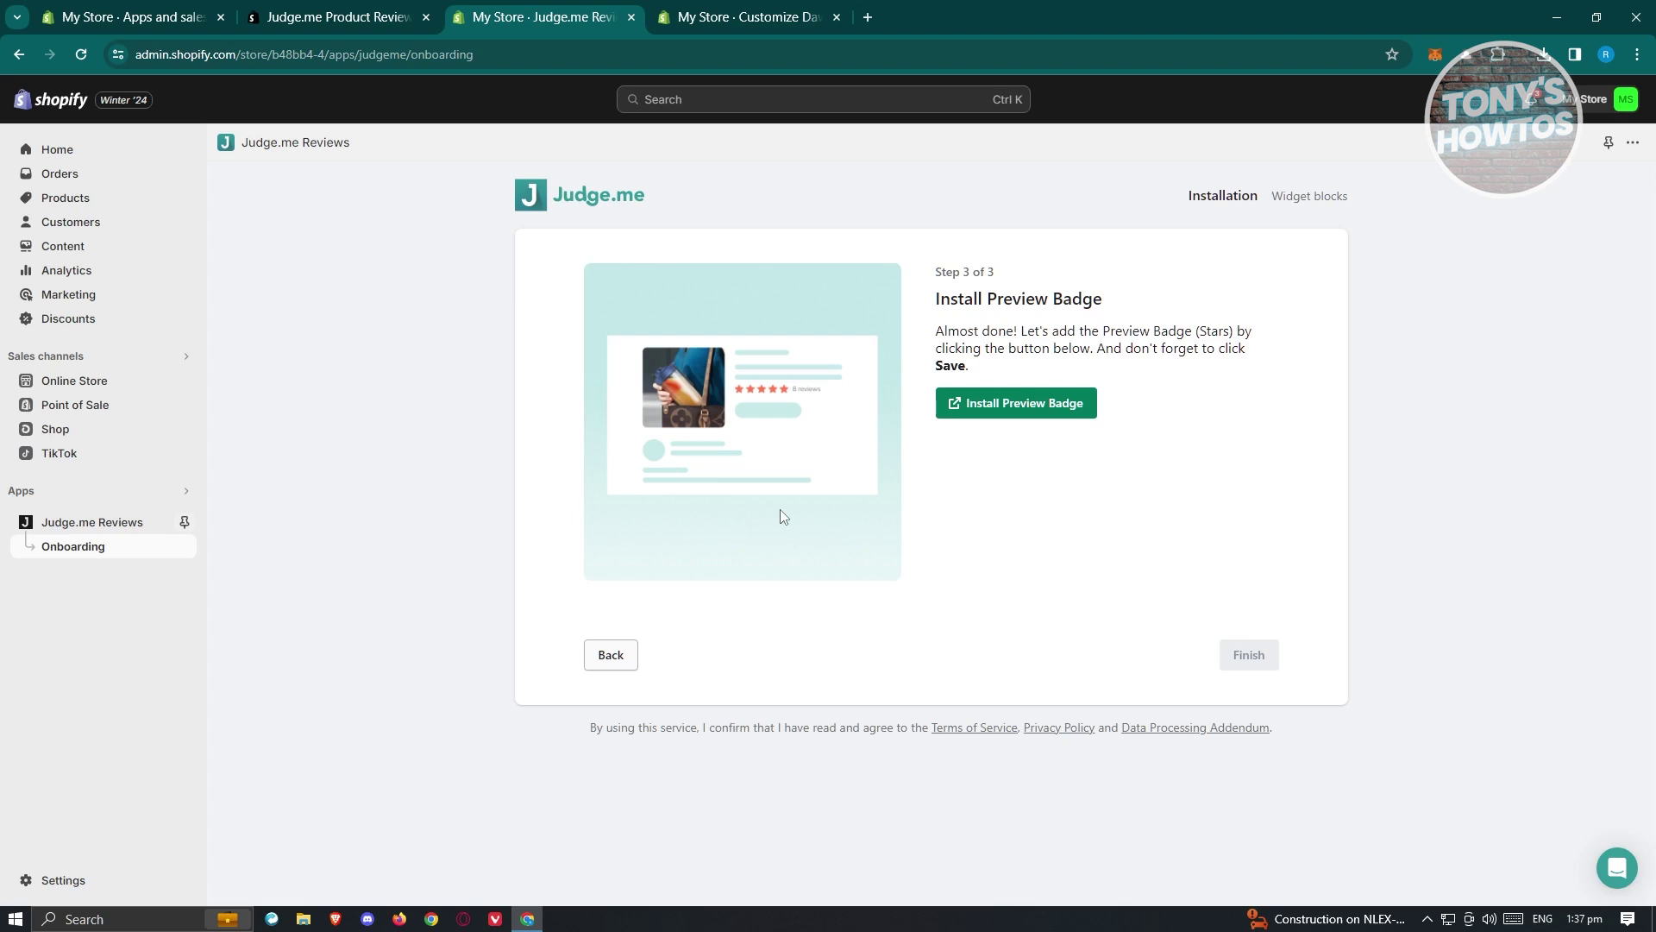
Step: Add the Preview Badge star ratings block, save the theme, and finish Judge.me onboarding
click(1053, 407)
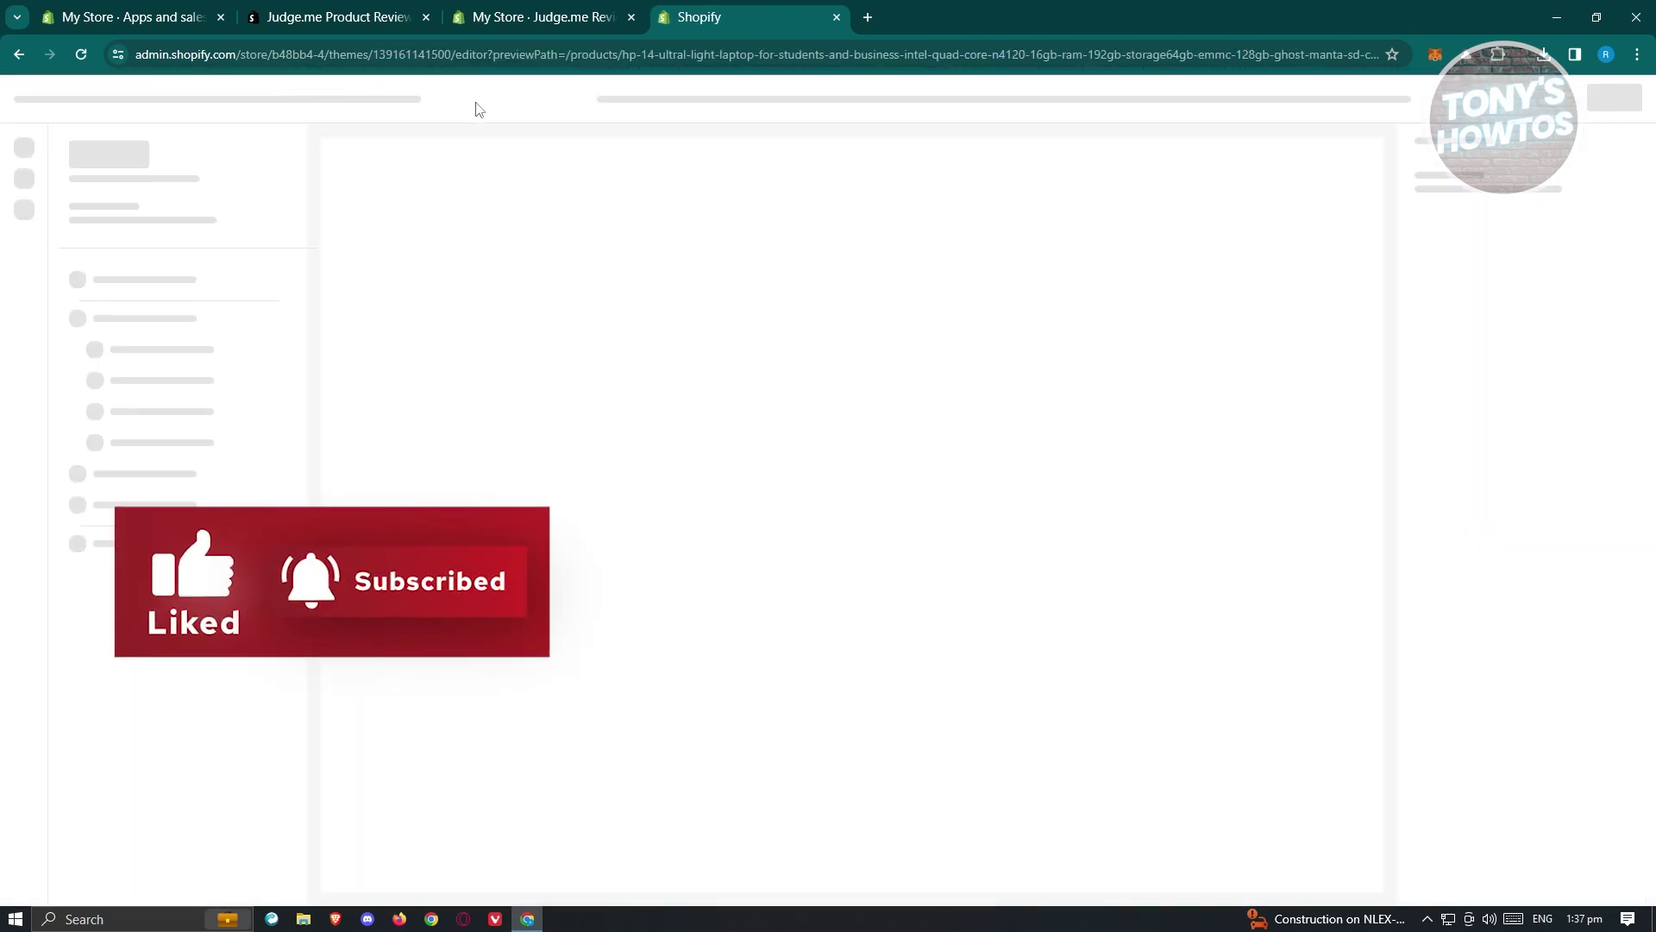
click(552, 16)
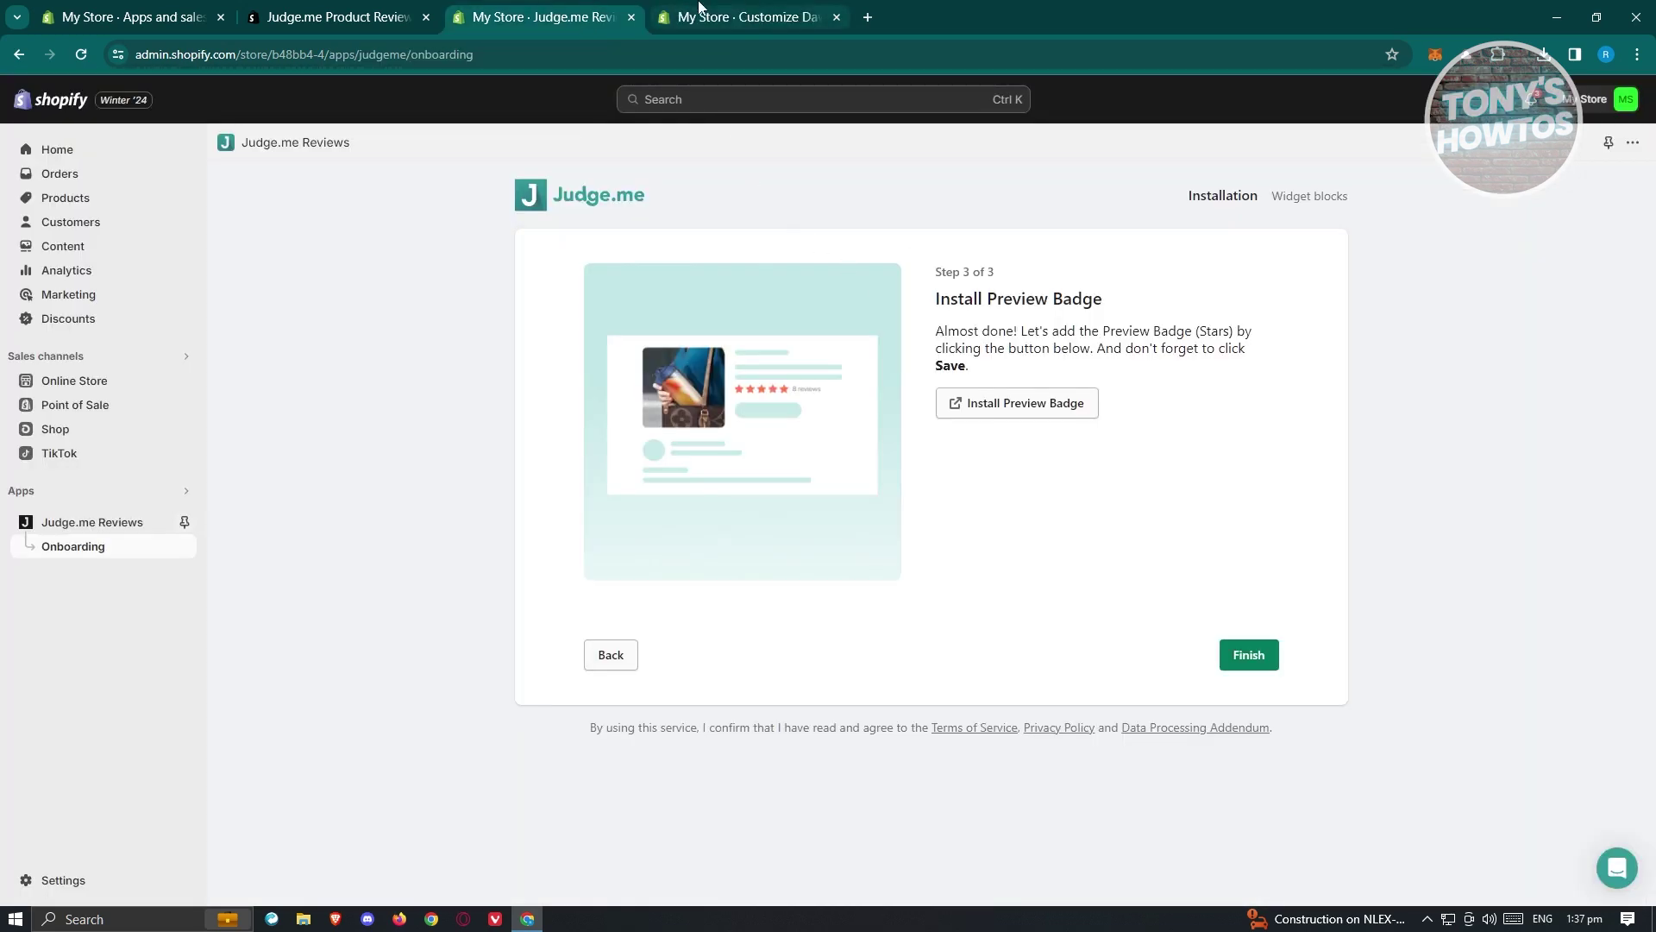
click(733, 16)
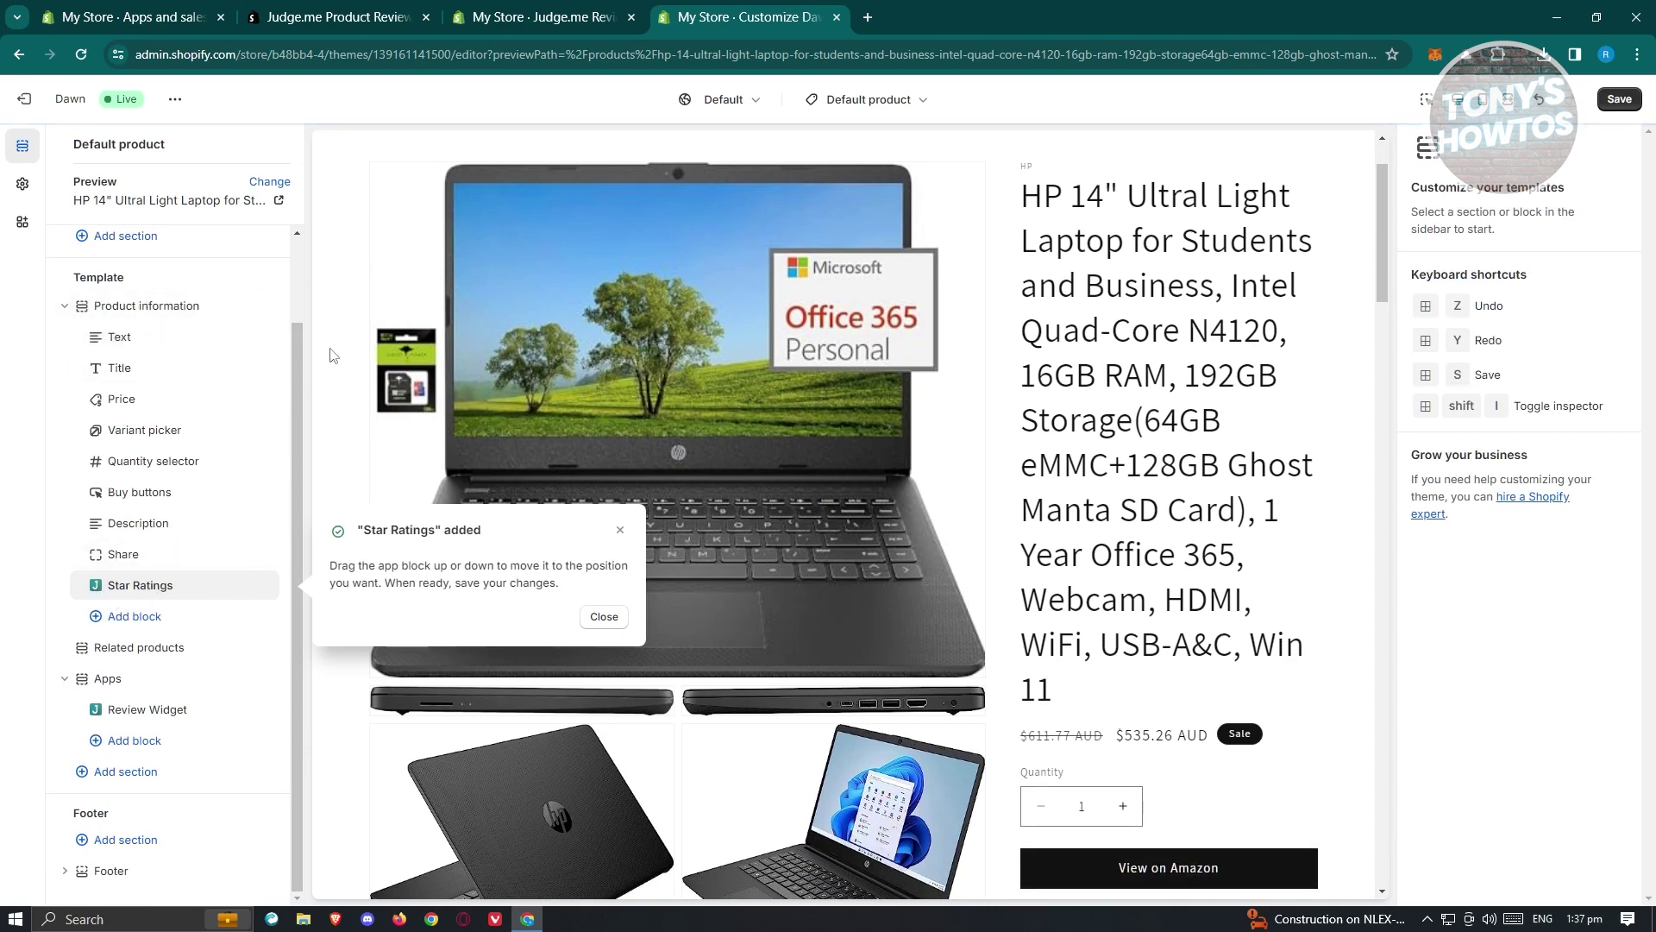
scroll(1056, 481, down, 15)
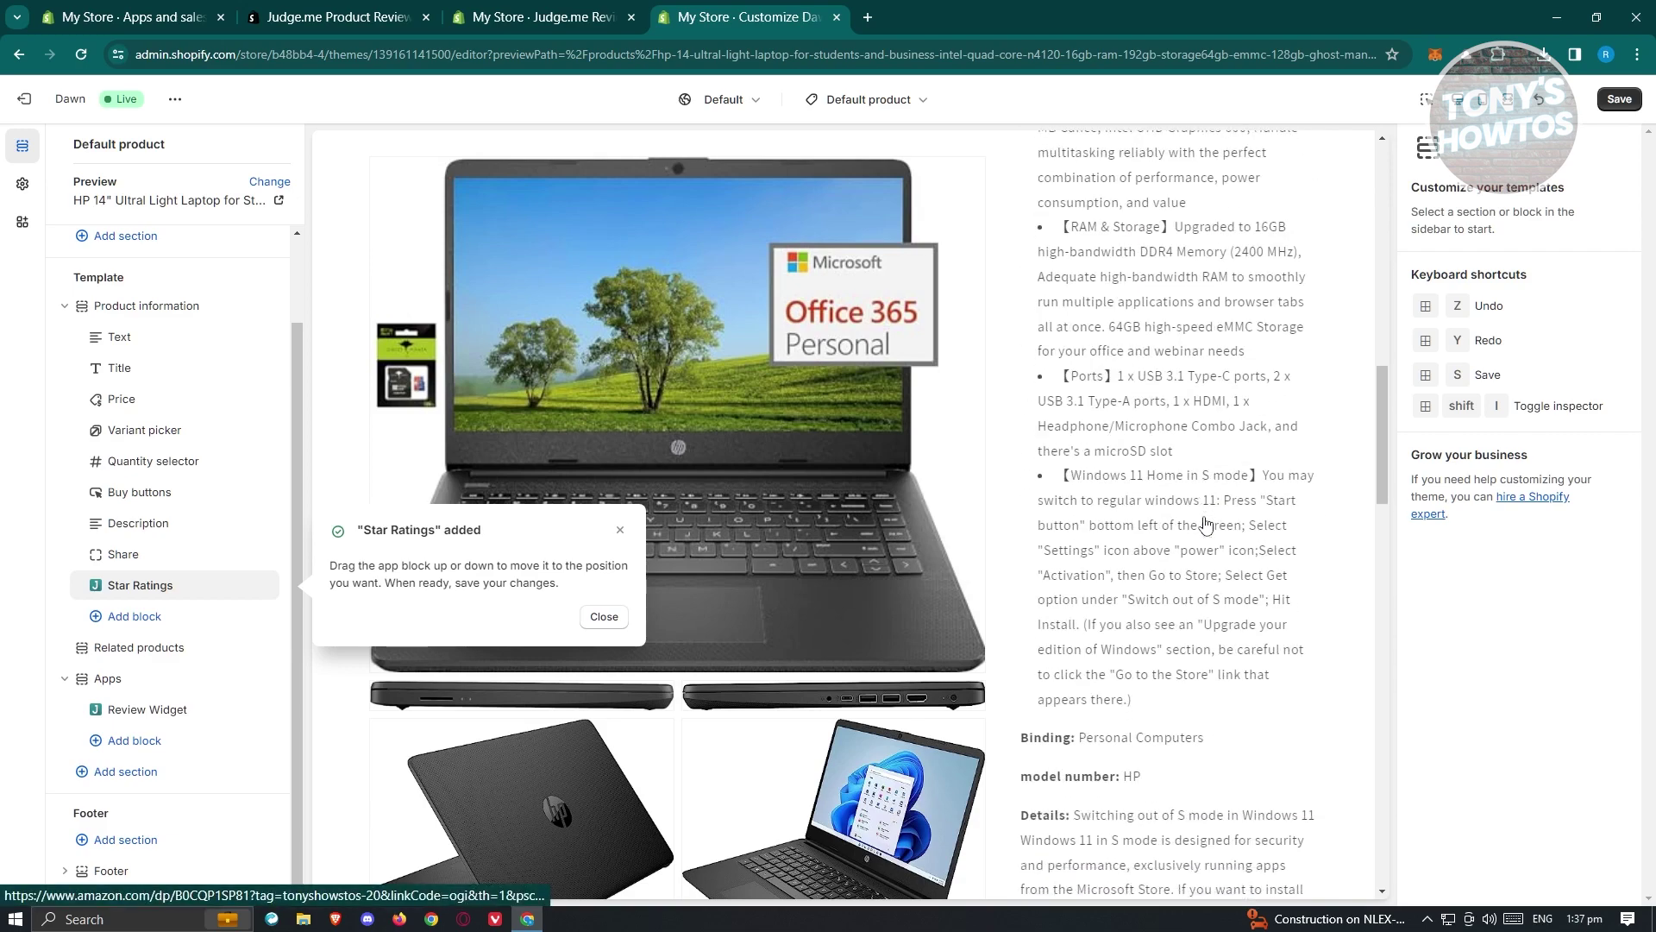
scroll(1206, 514, down, 10)
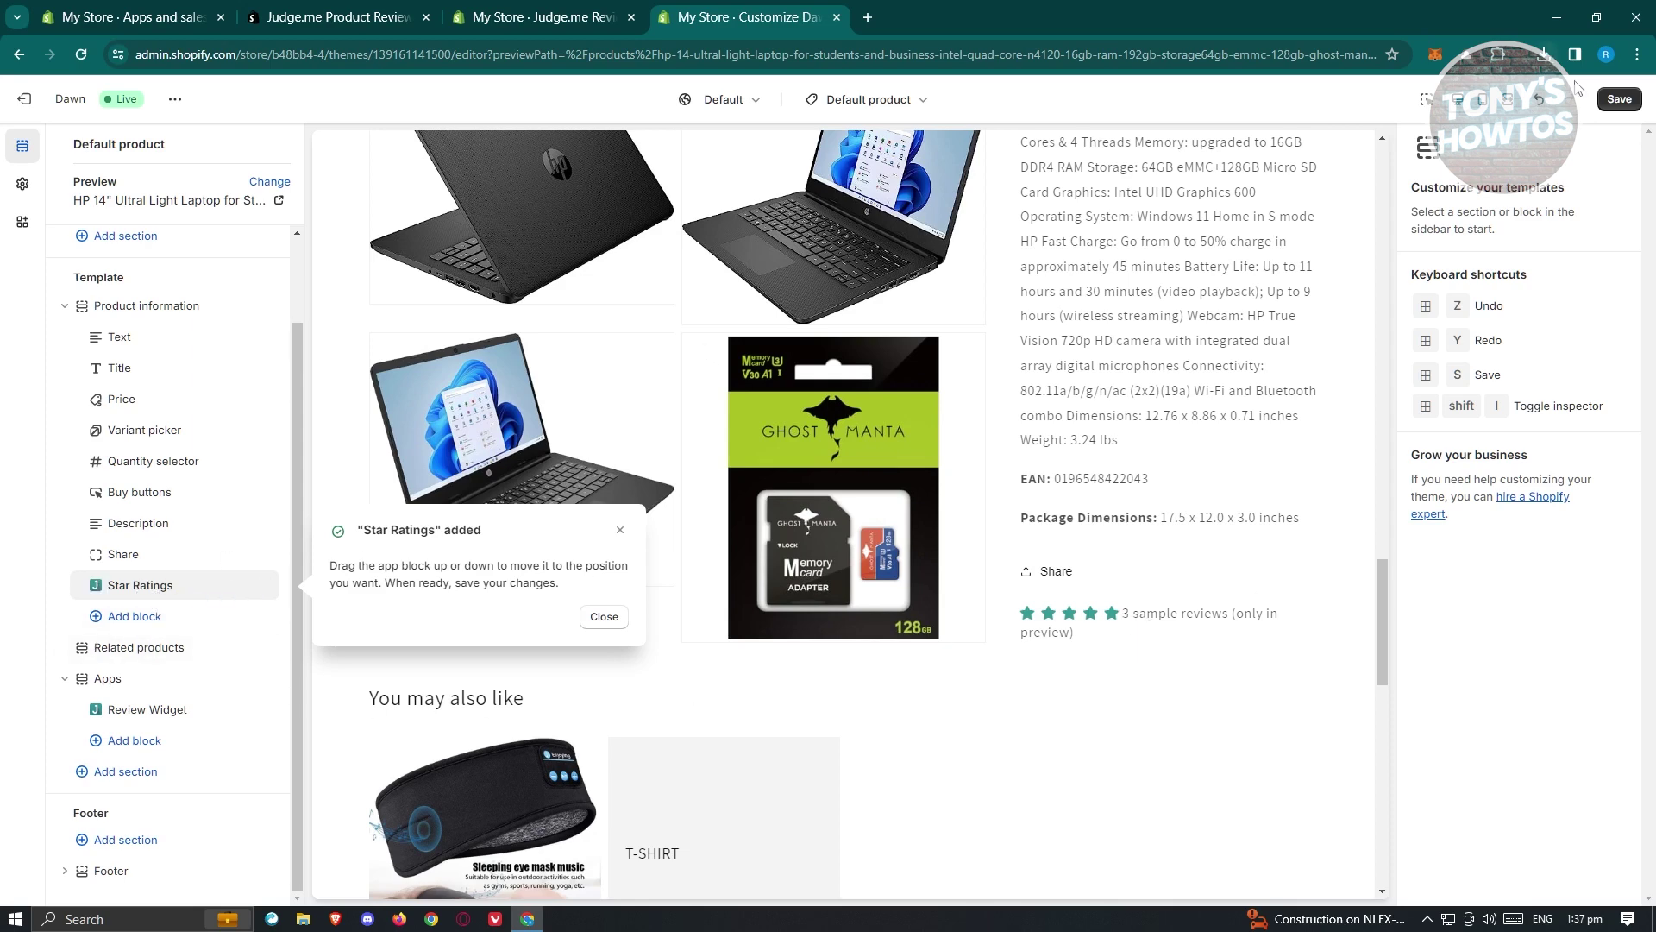
click(1619, 98)
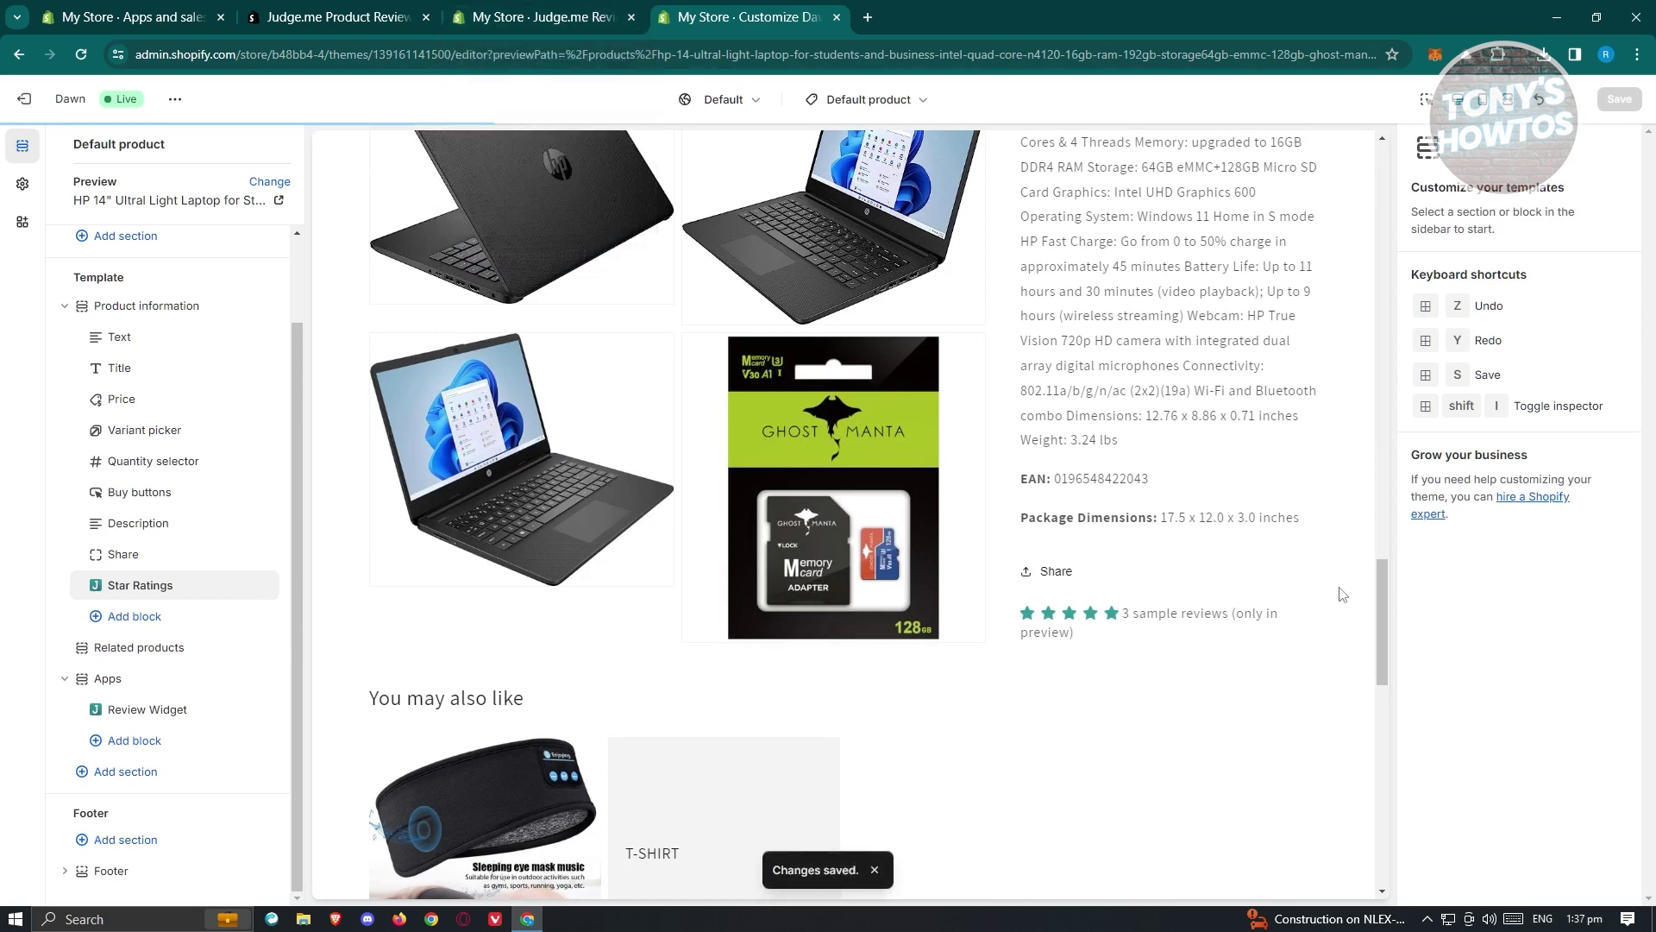
click(558, 10)
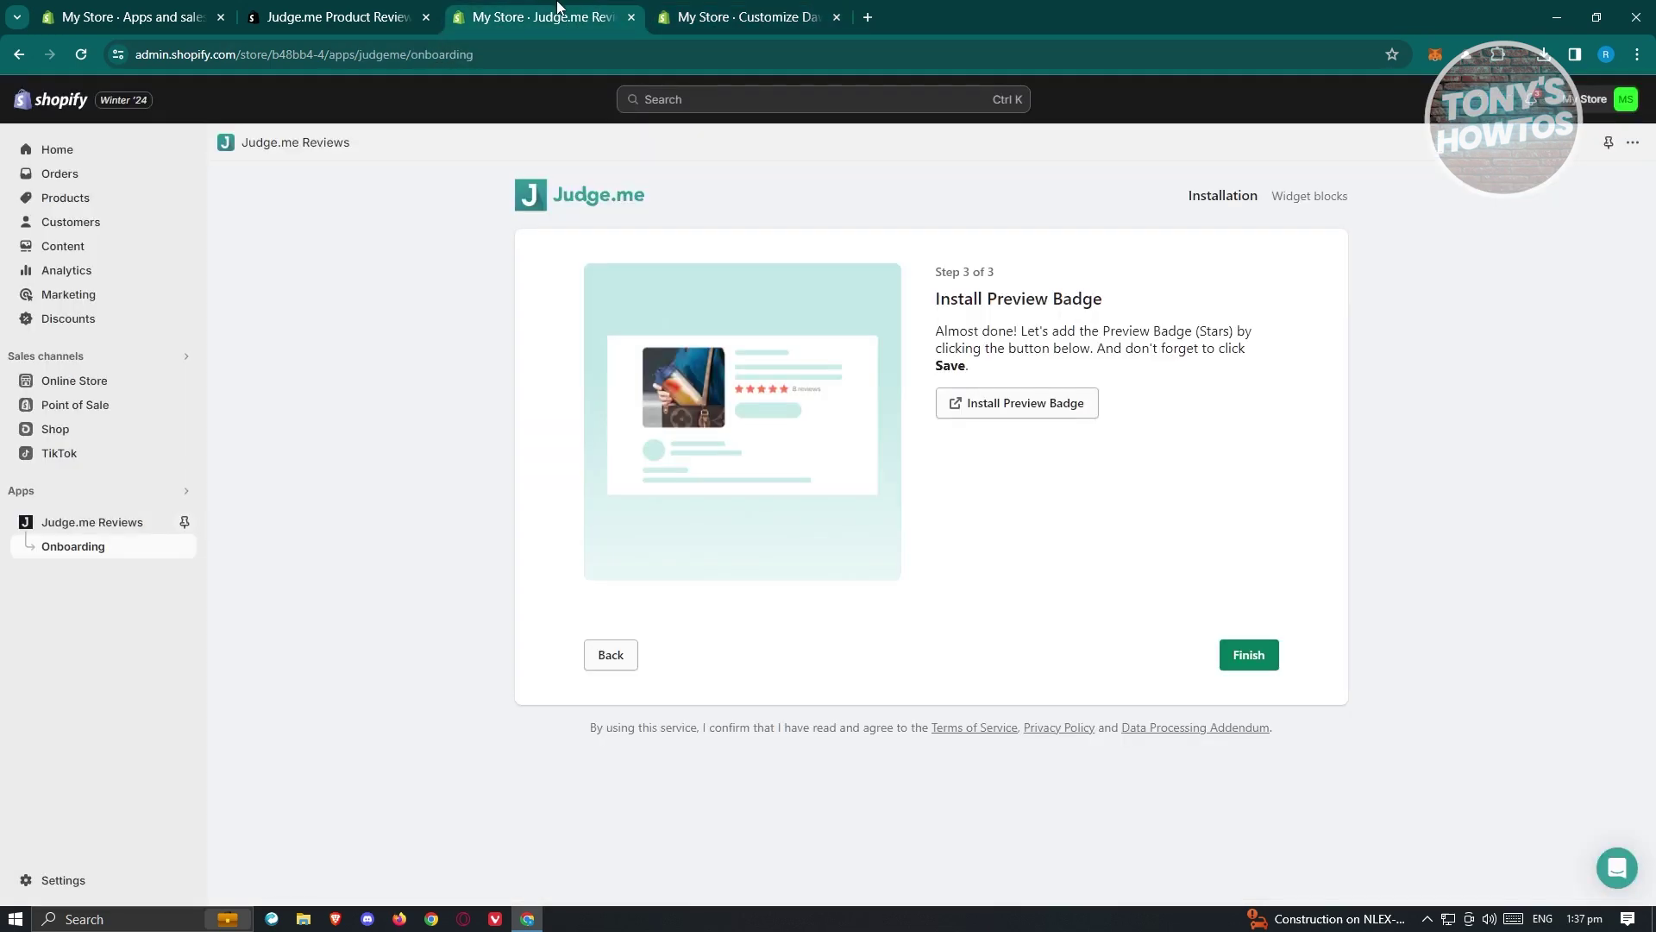
click(1249, 657)
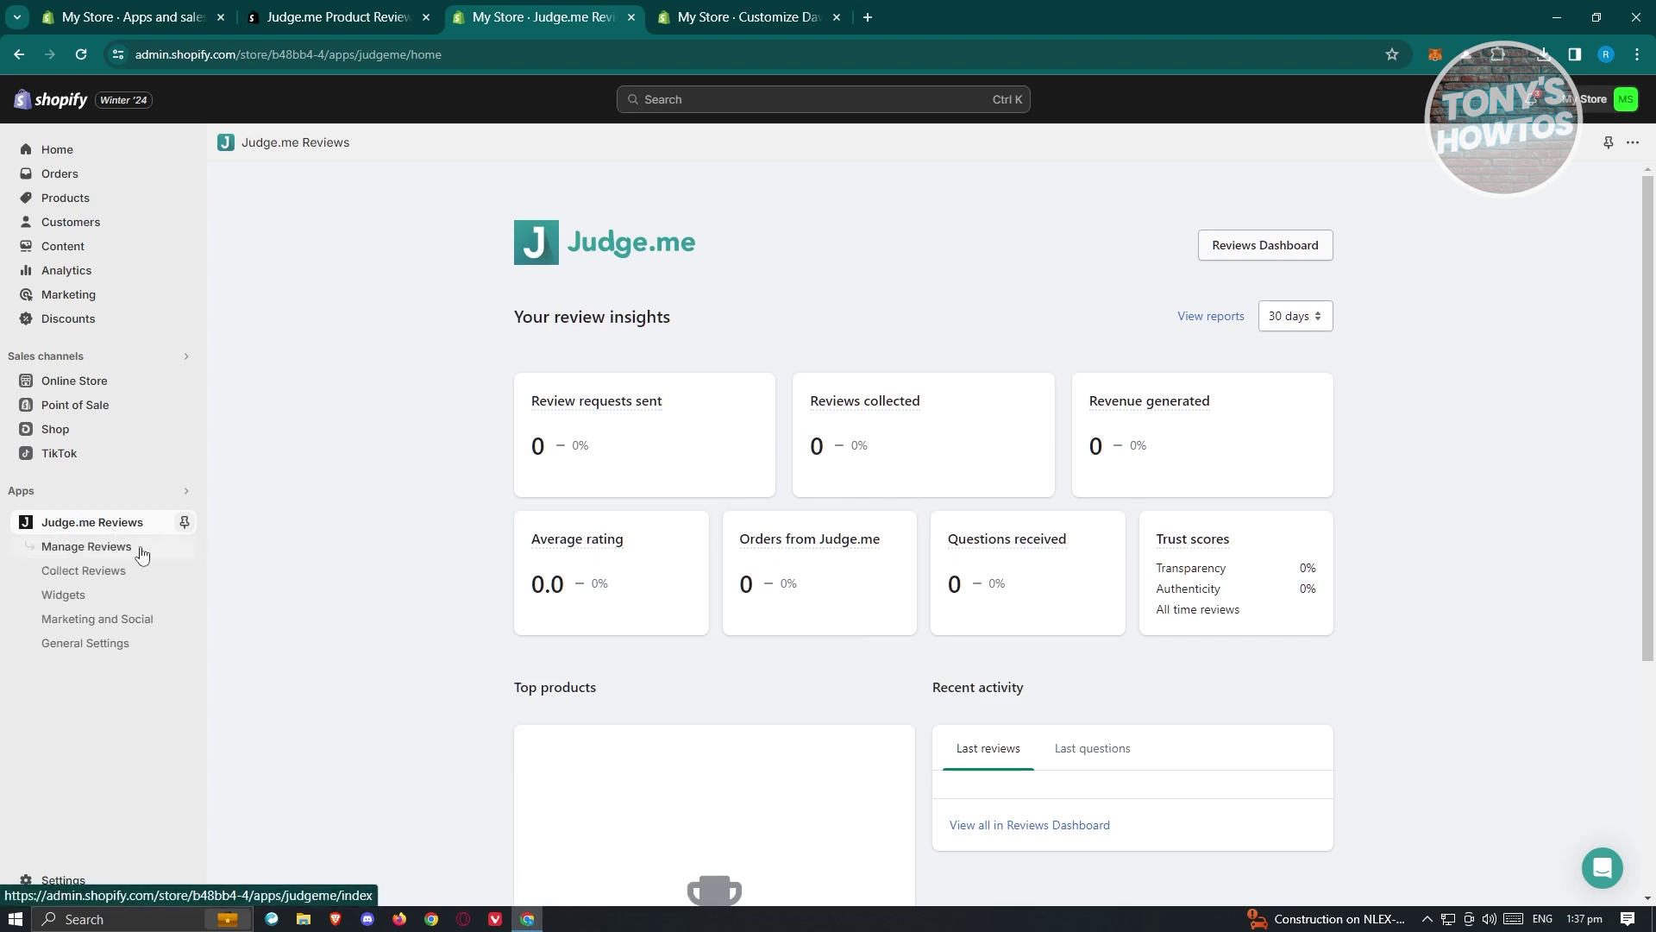
Step: Pin Judge.me Reviews to the sidebar and open the full Reviews Dashboard via View all
click(184, 523)
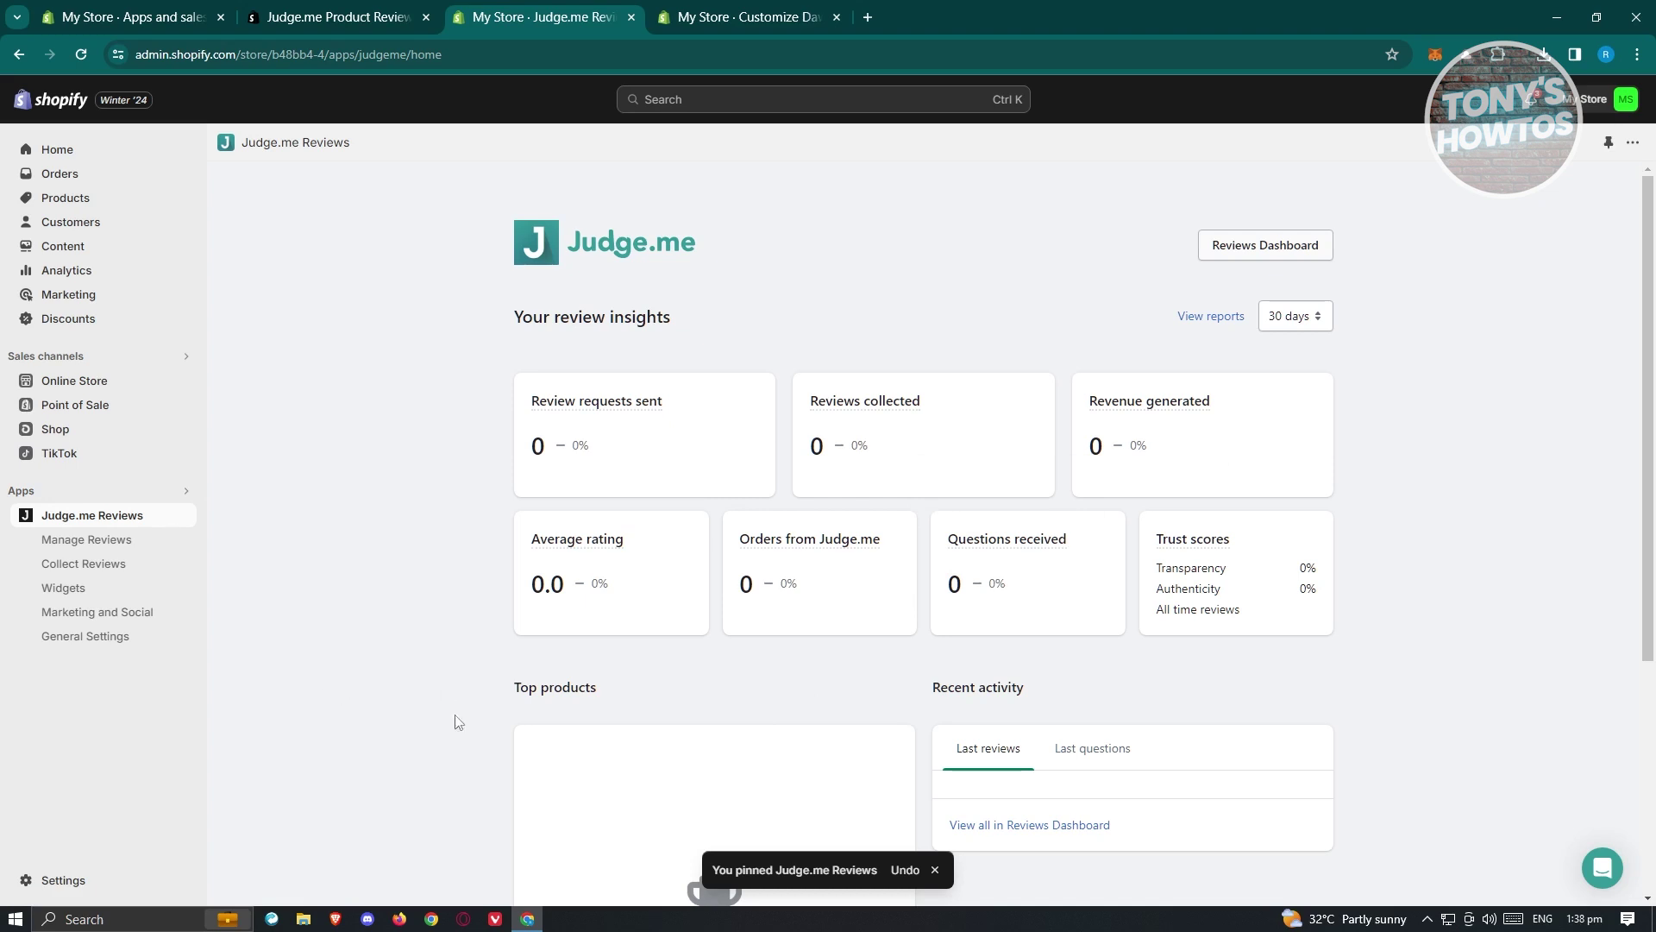
scroll(466, 712, down, 4)
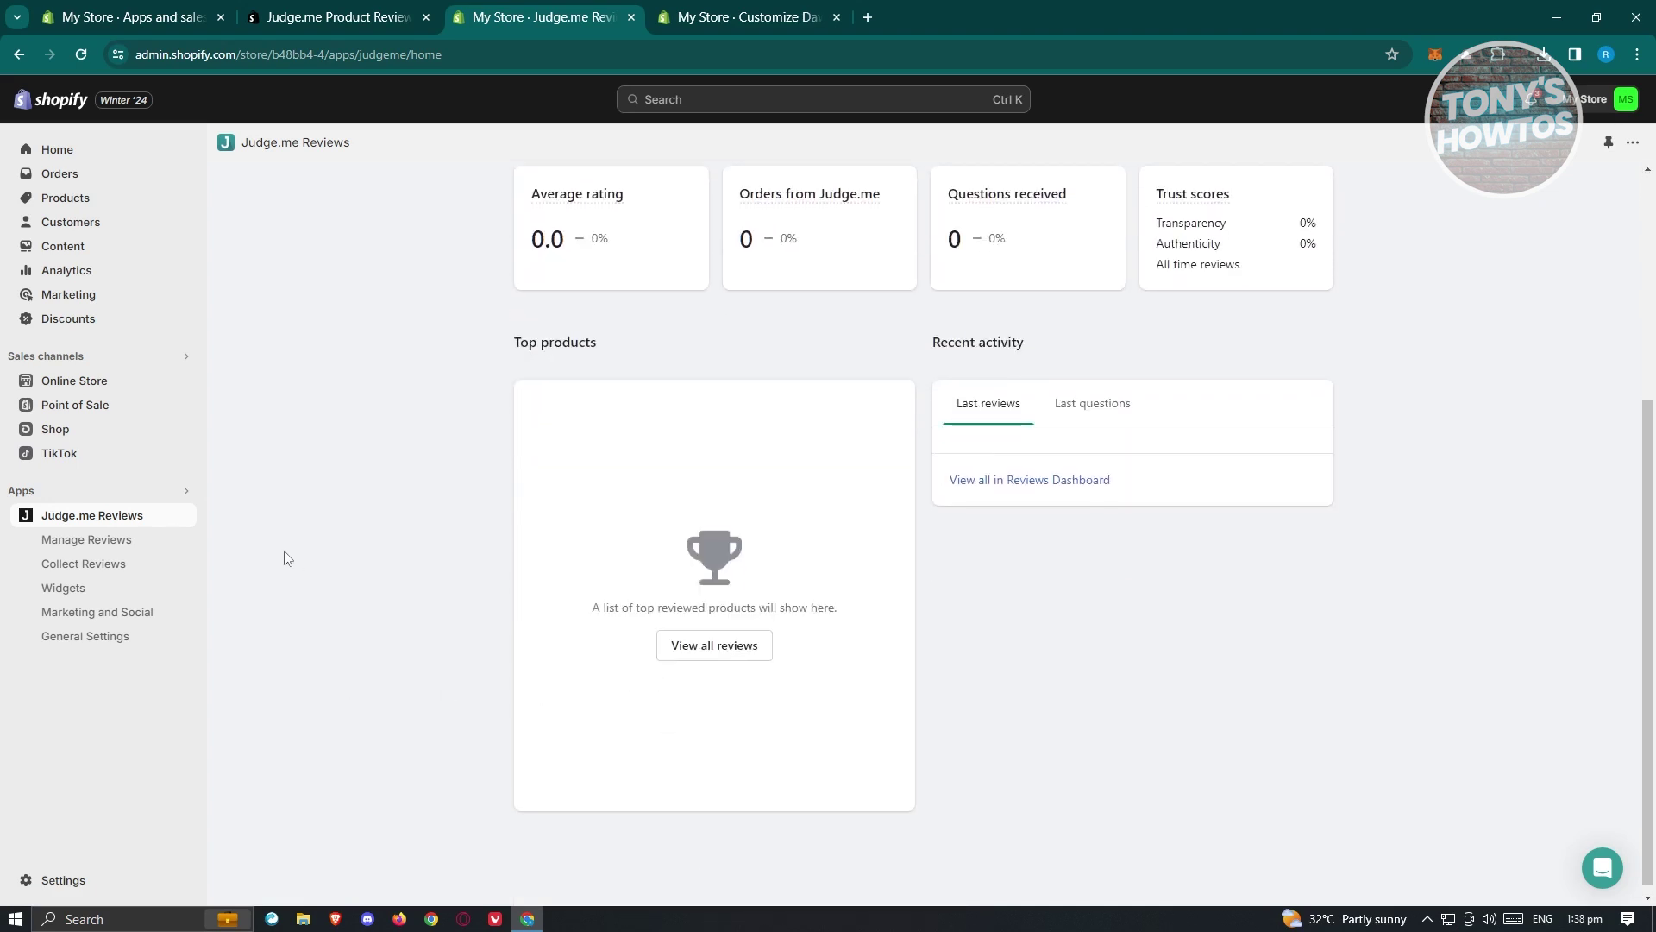
scroll(835, 648, up, 4)
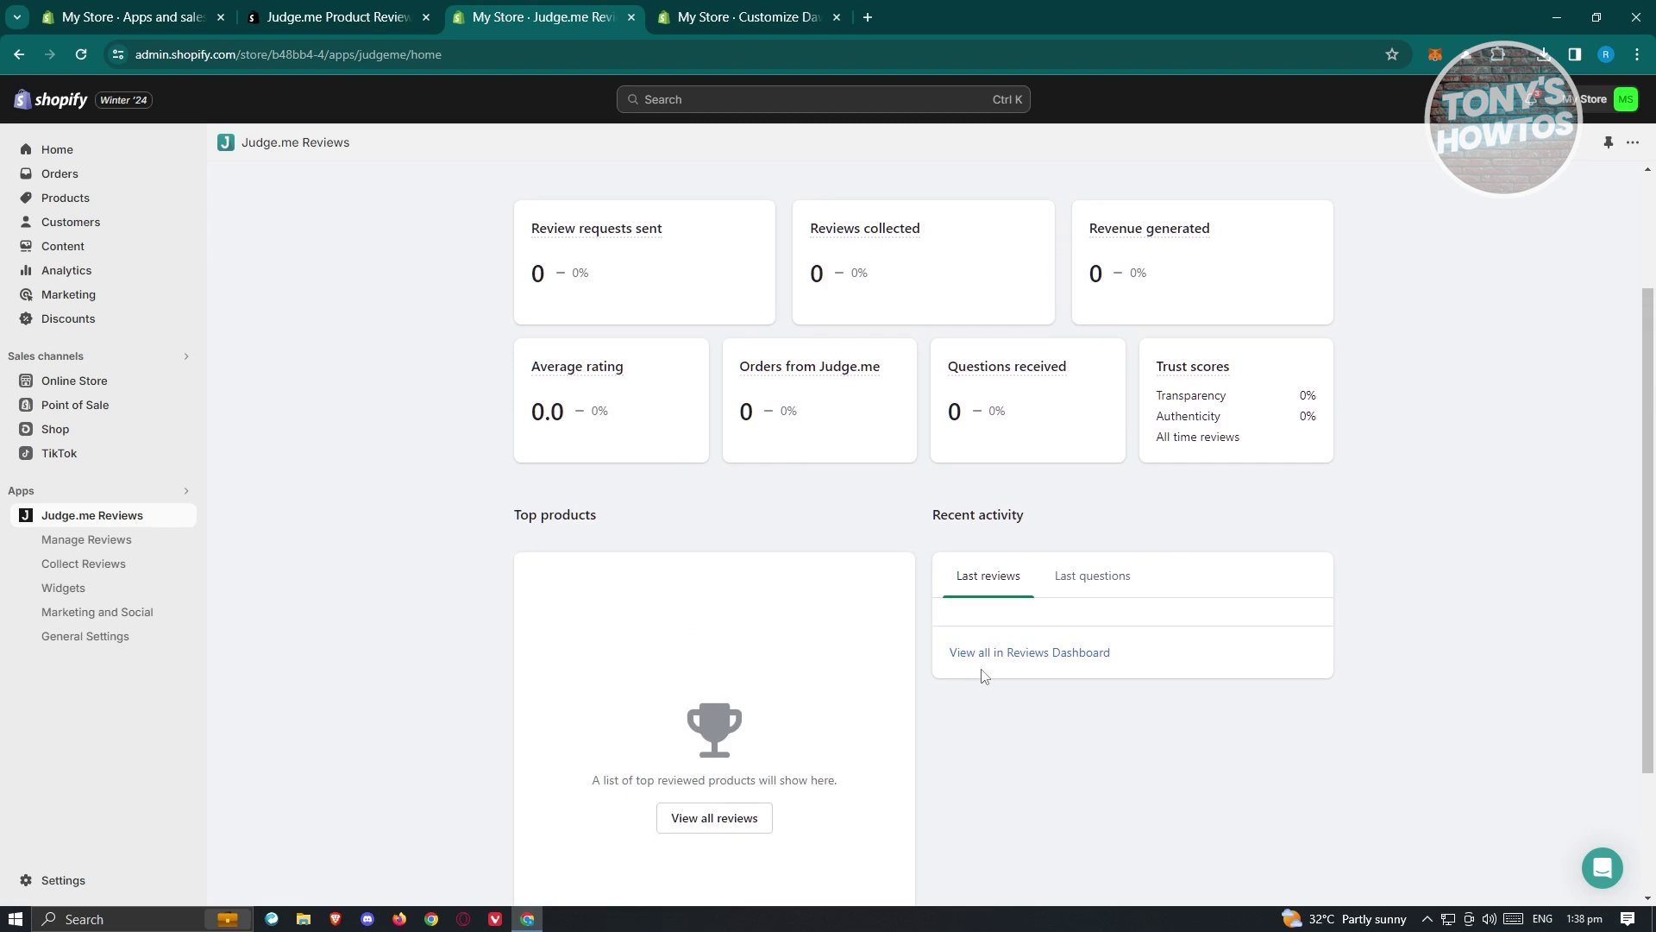
scroll(1044, 603, down, 3)
scroll(1052, 595, up, 2)
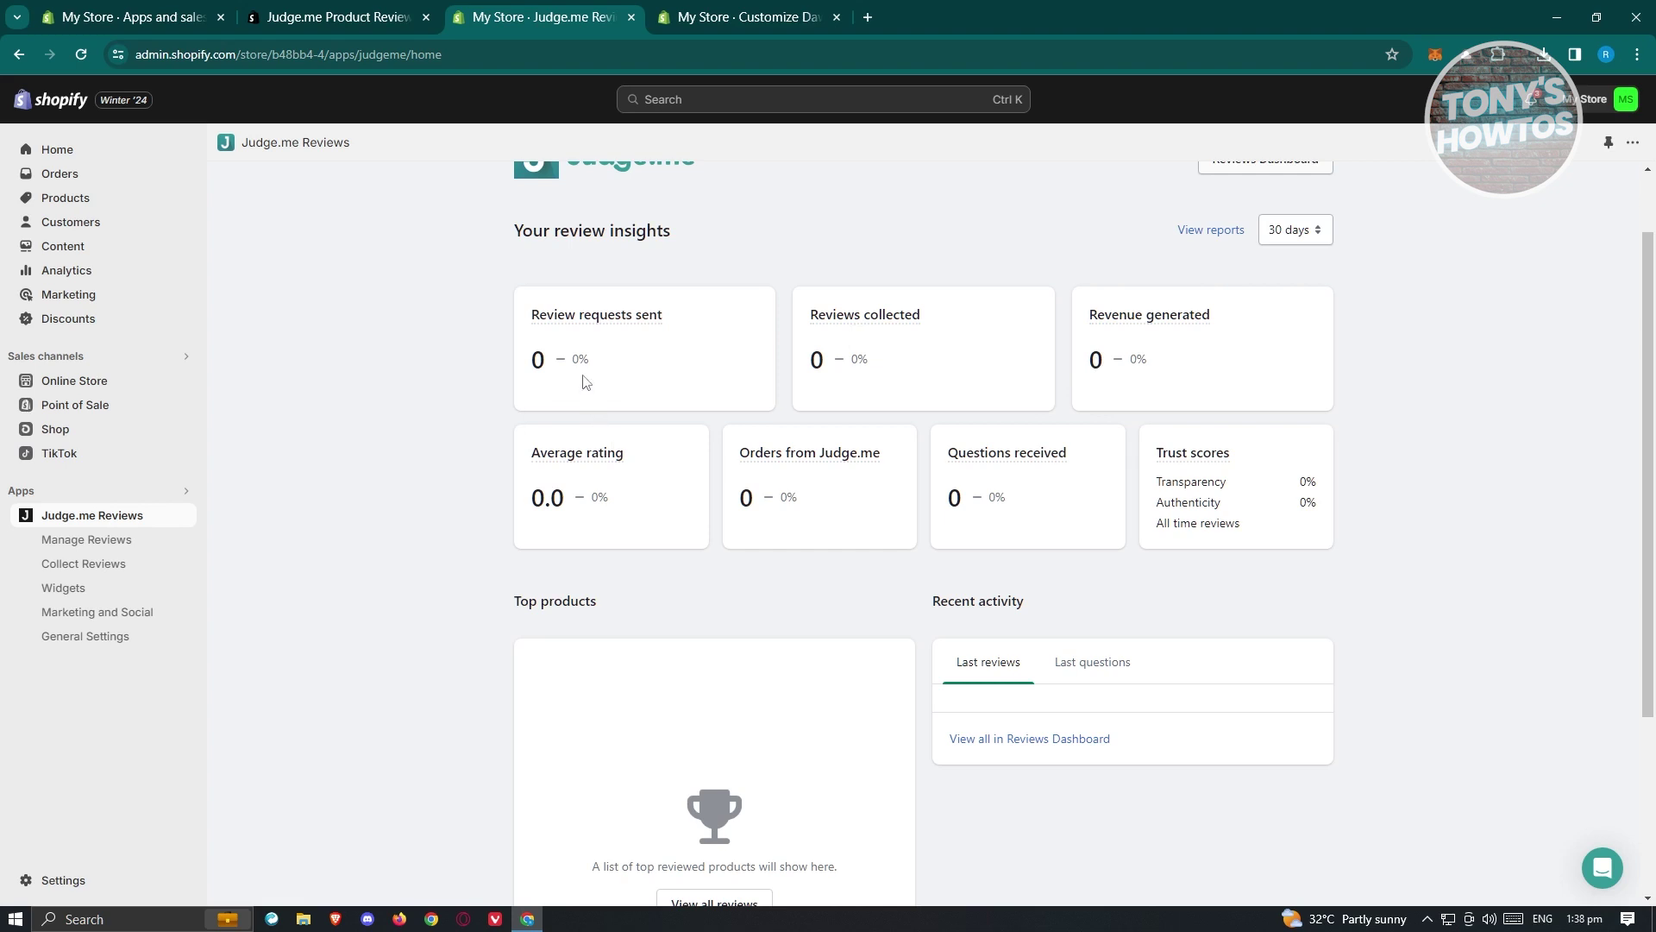
scroll(778, 516, down, 3)
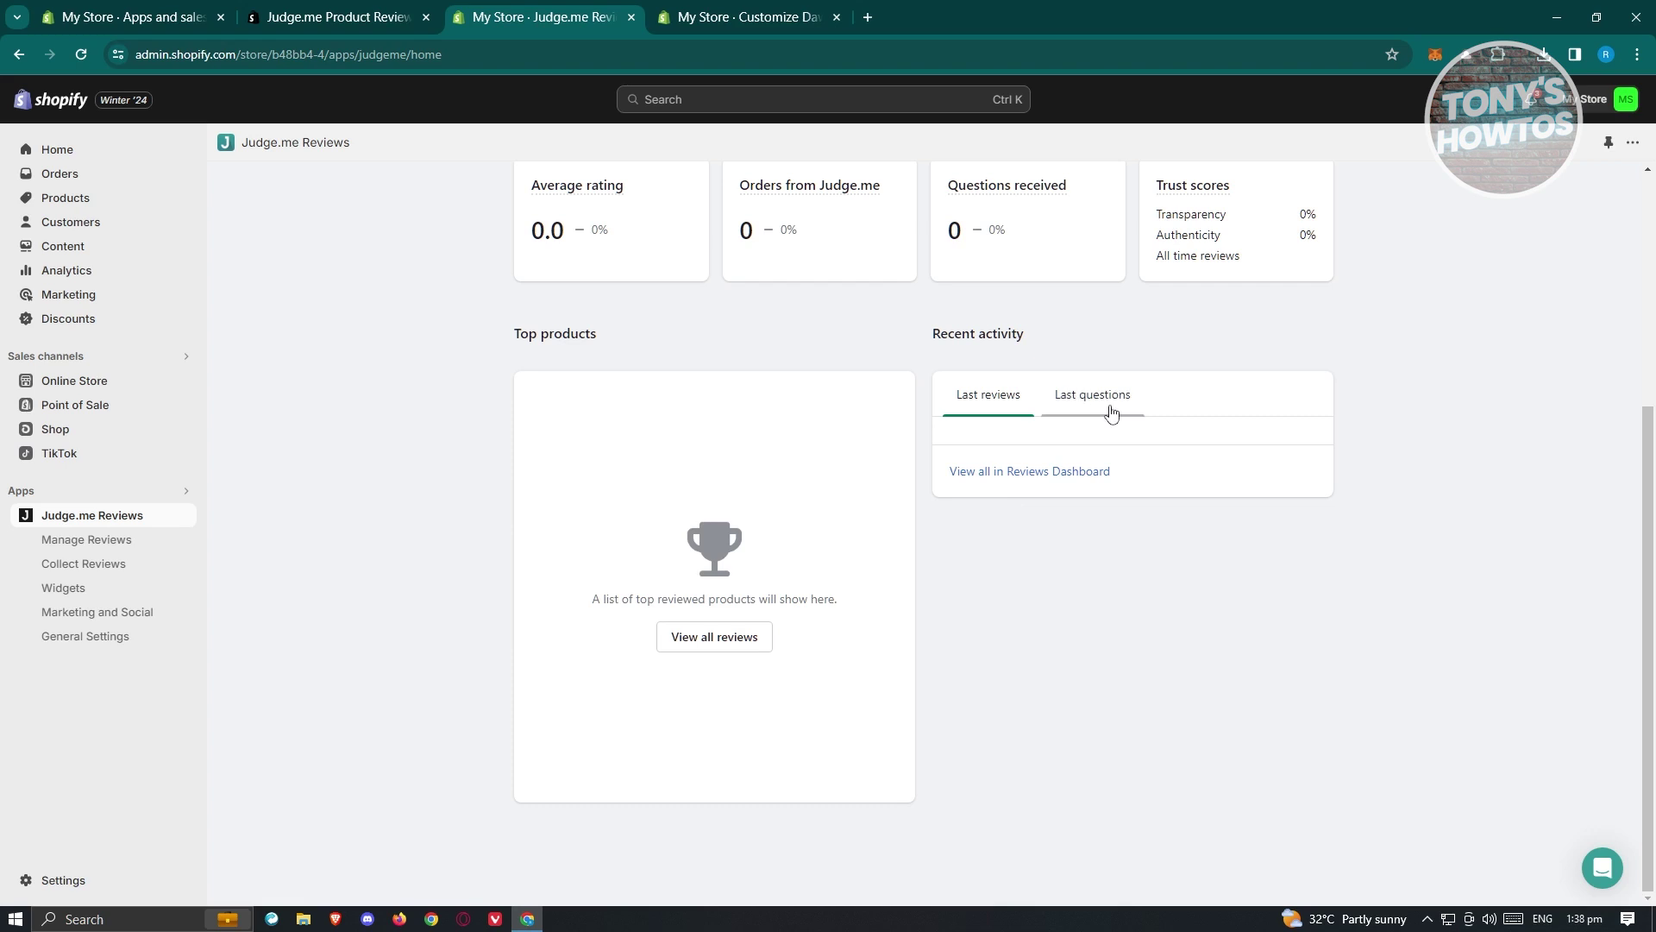
click(1049, 471)
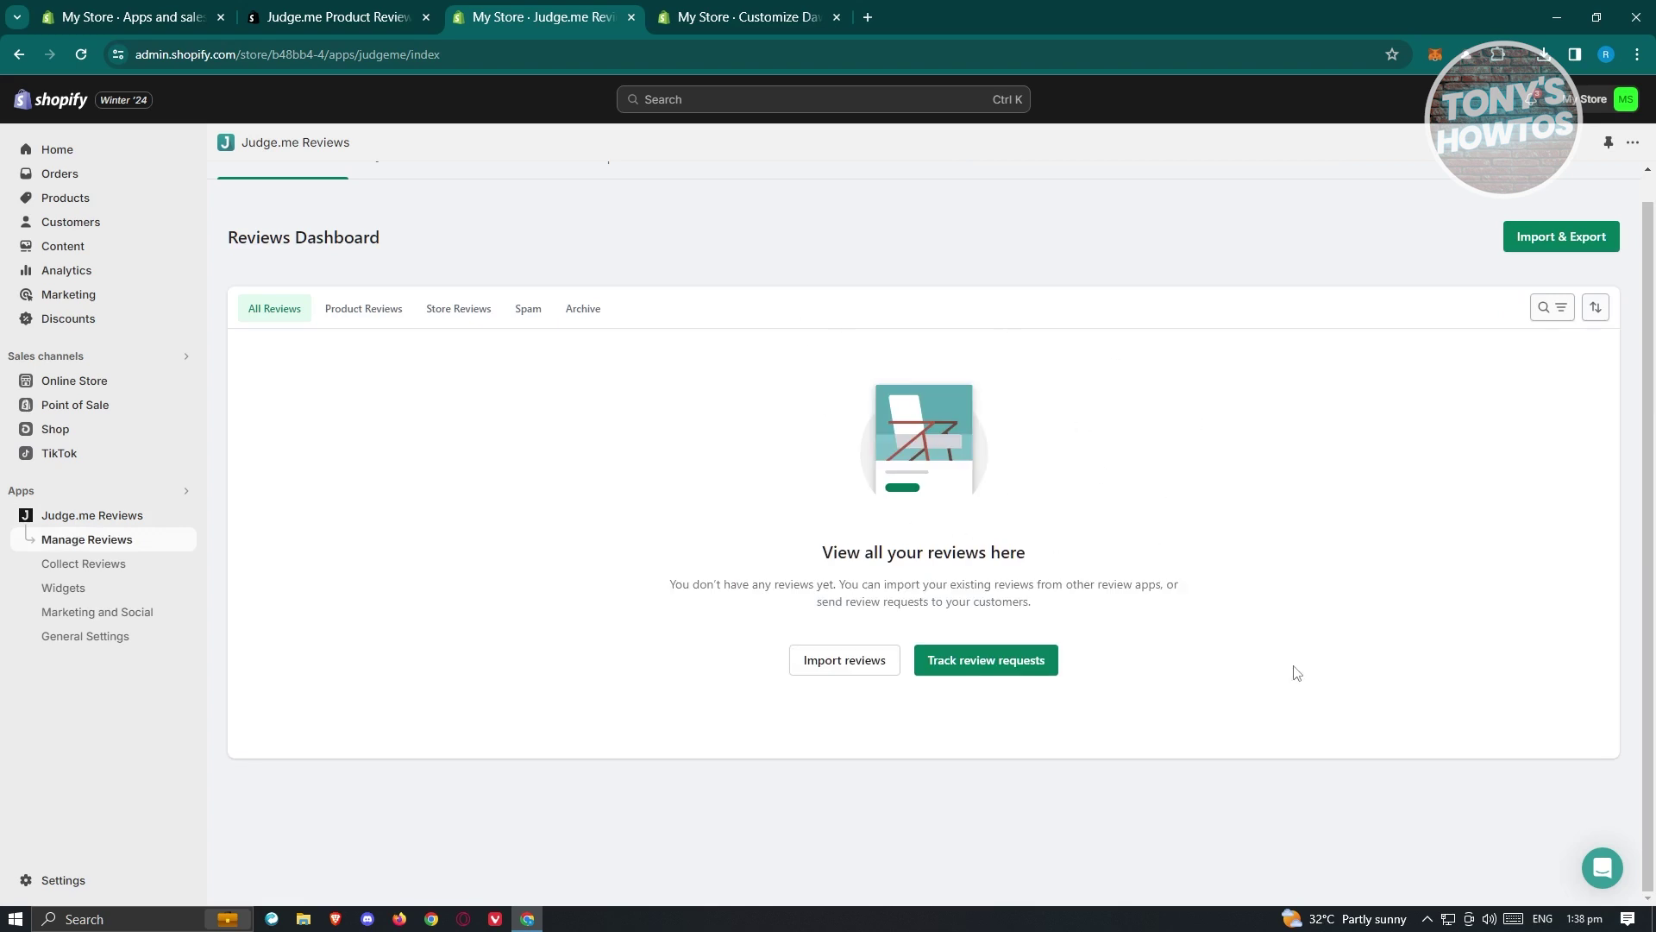
Step: Look through Judge.me's Import & Export options for reviews
click(861, 674)
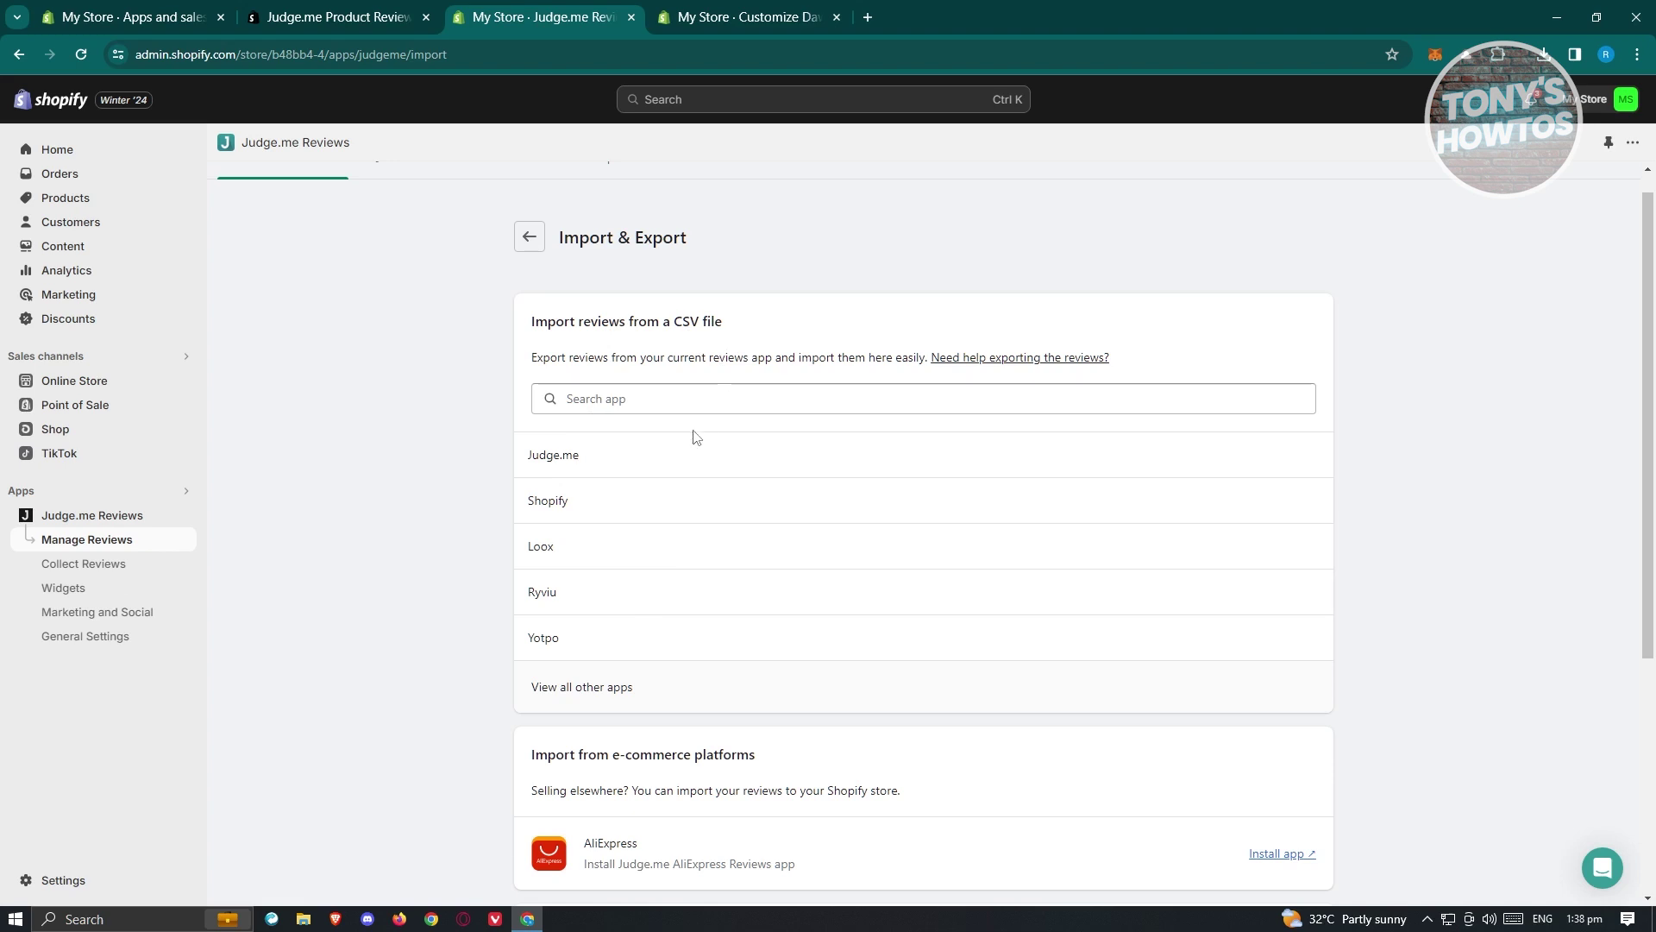
scroll(554, 484, down, 3)
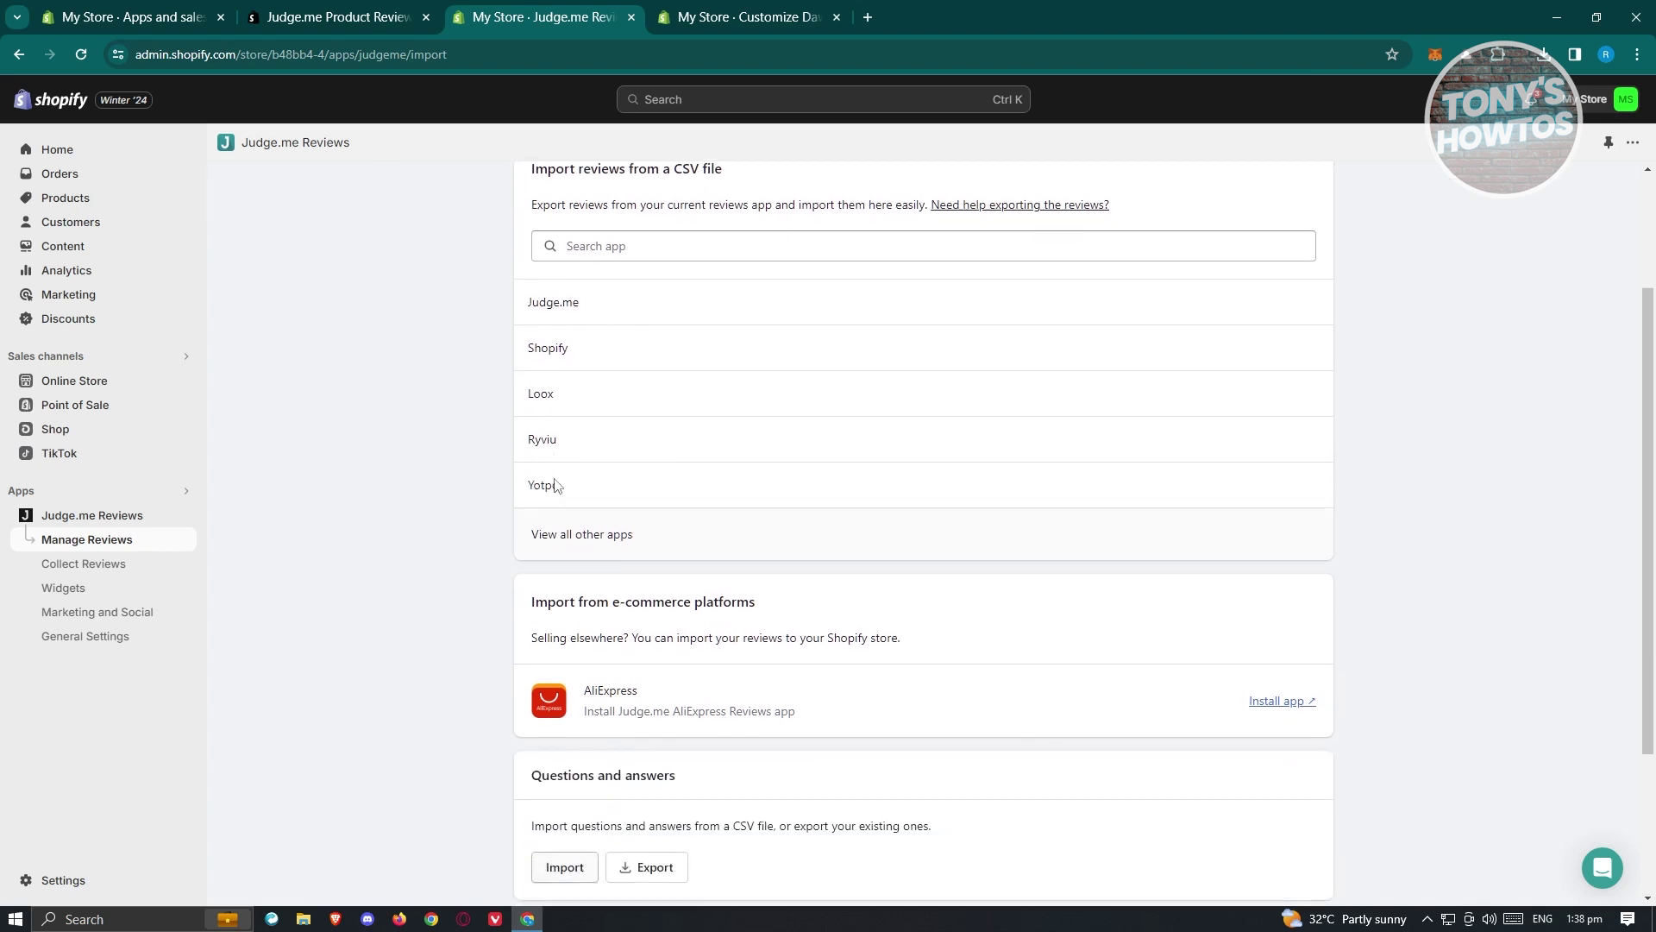
scroll(554, 481, up, 3)
scroll(616, 466, down, 3)
scroll(615, 466, down, 2)
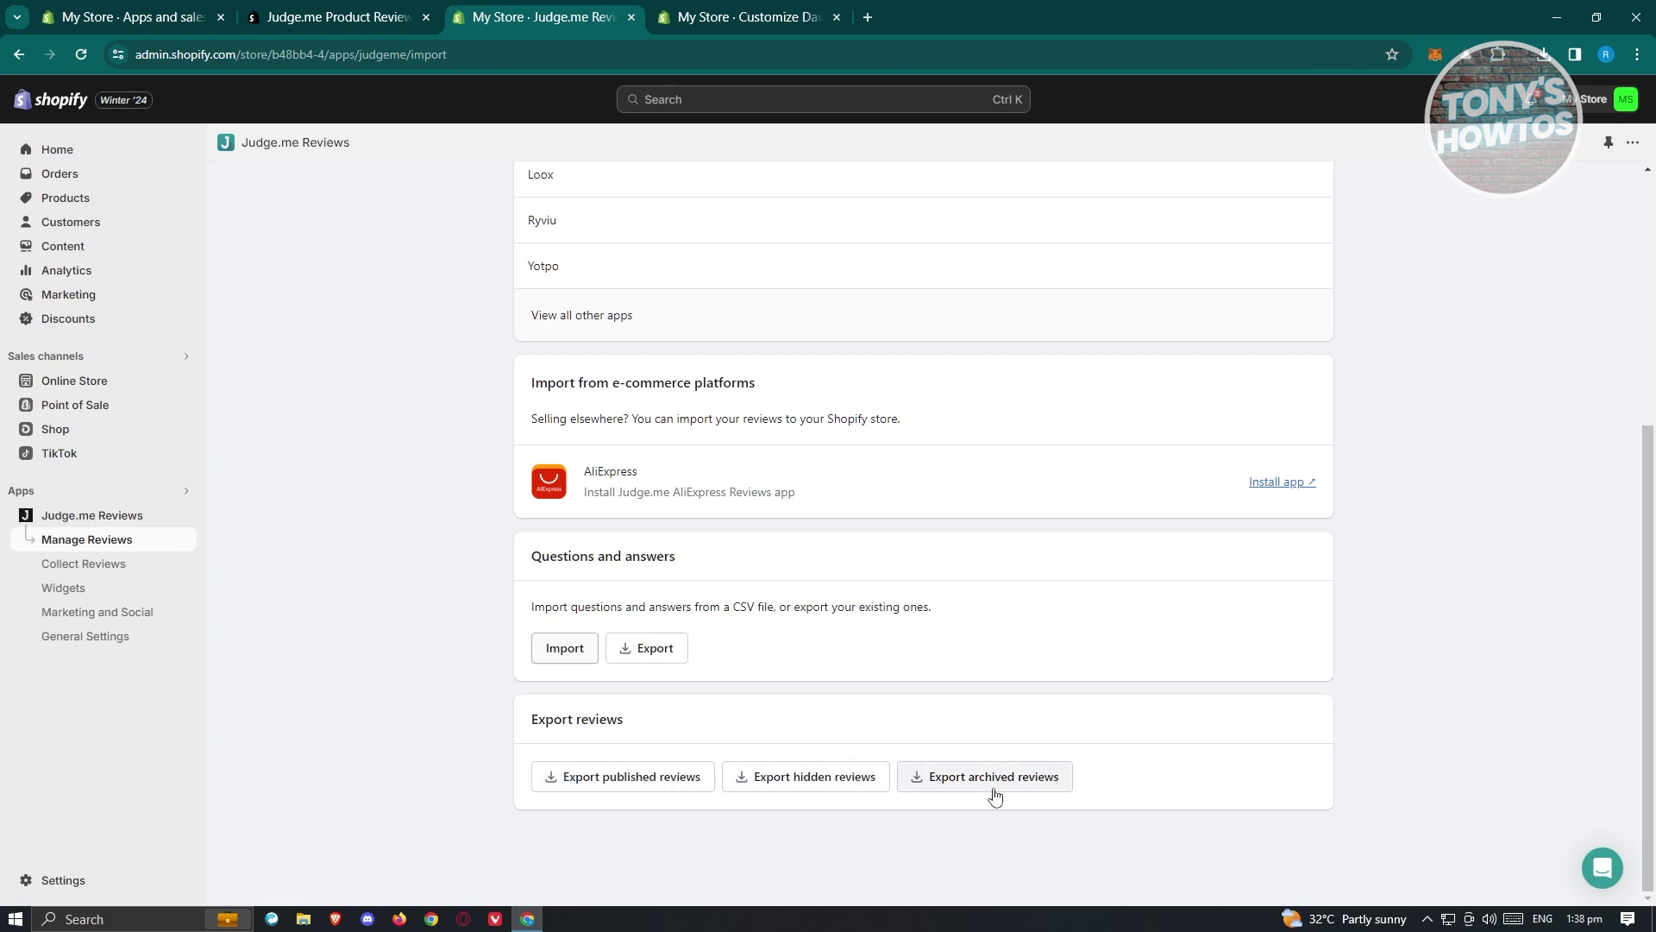
scroll(984, 811, up, 5)
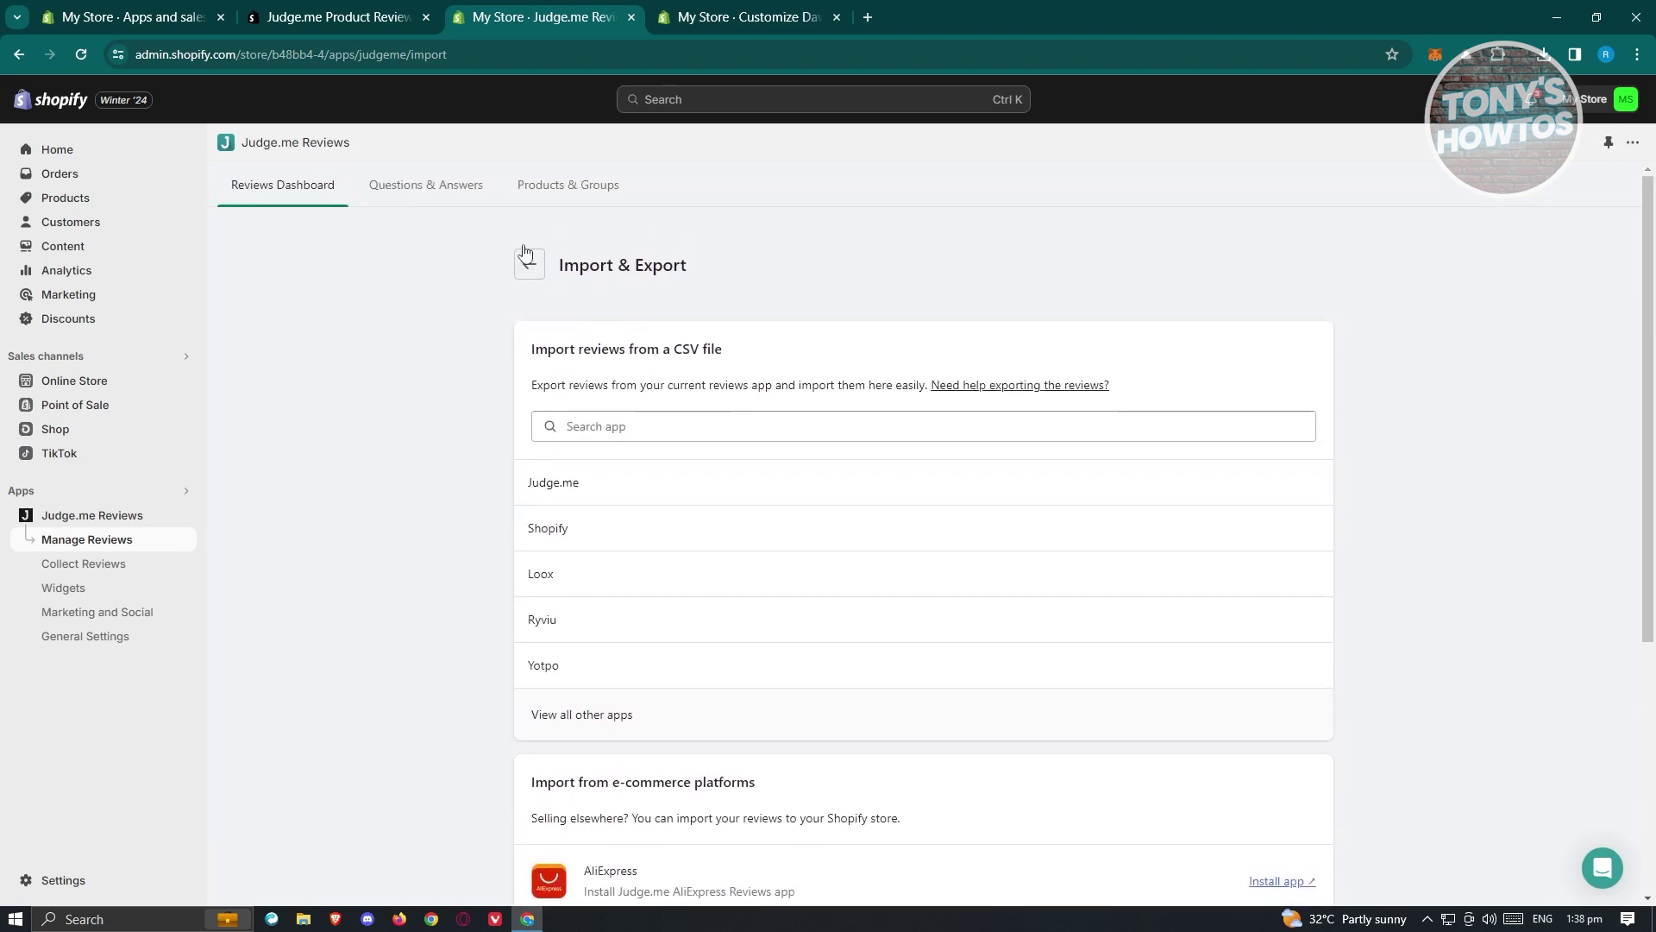
Step: View the Questions & Answers tab, then the Products & Groups list of four products
click(437, 193)
click(544, 185)
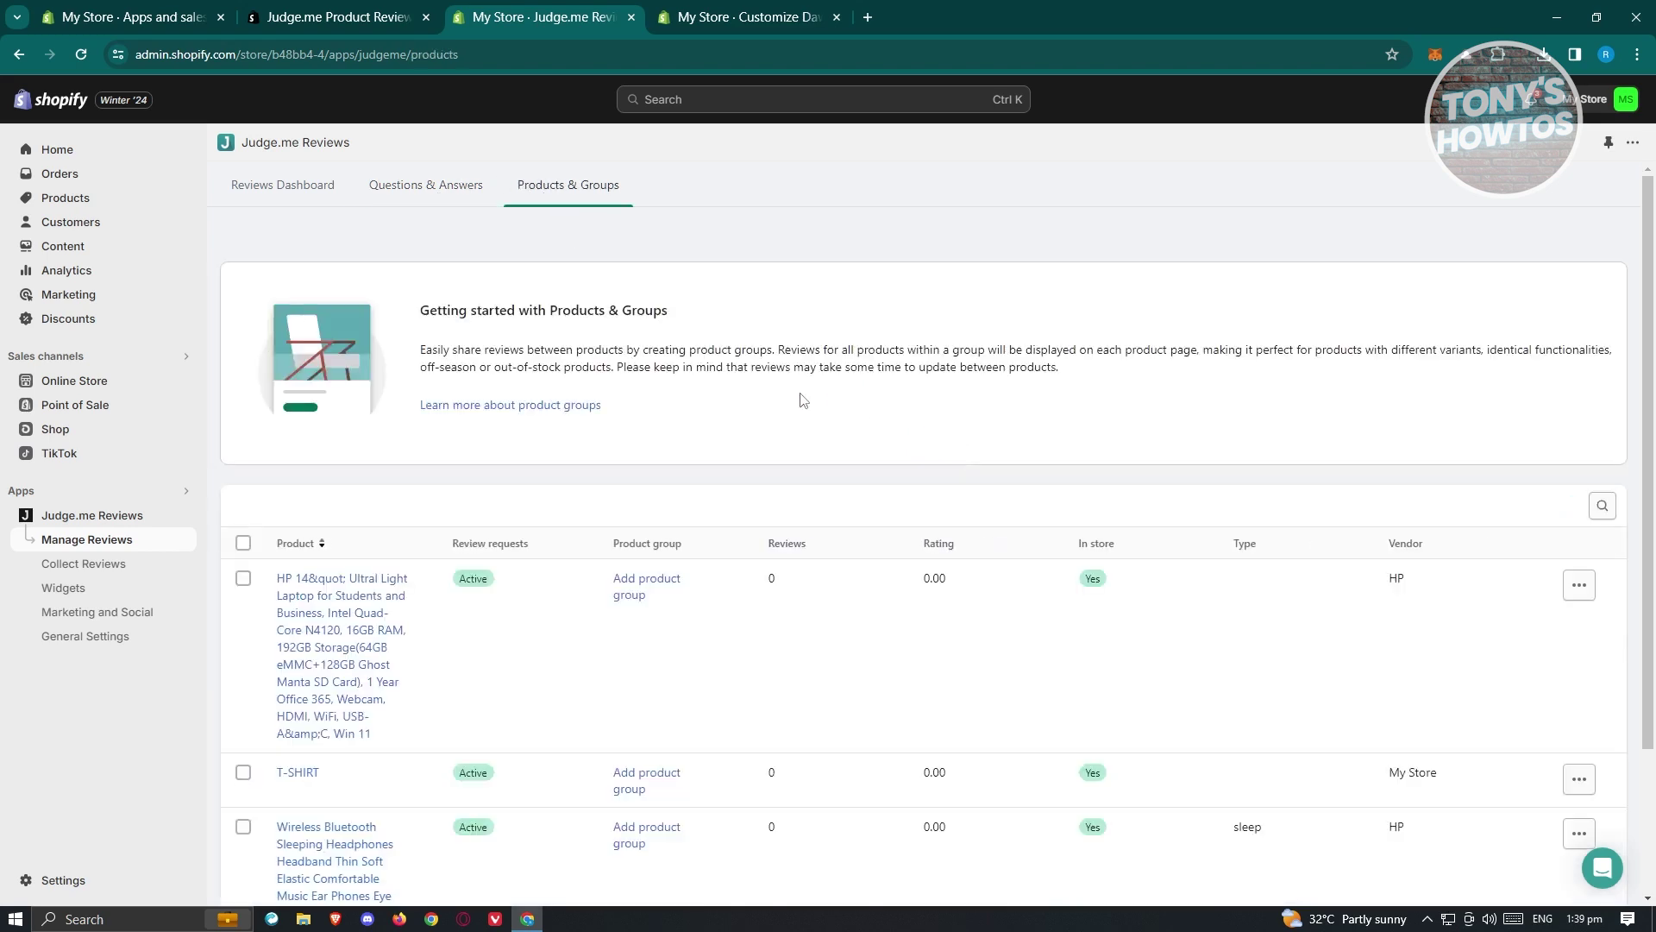
scroll(802, 400, down, 2)
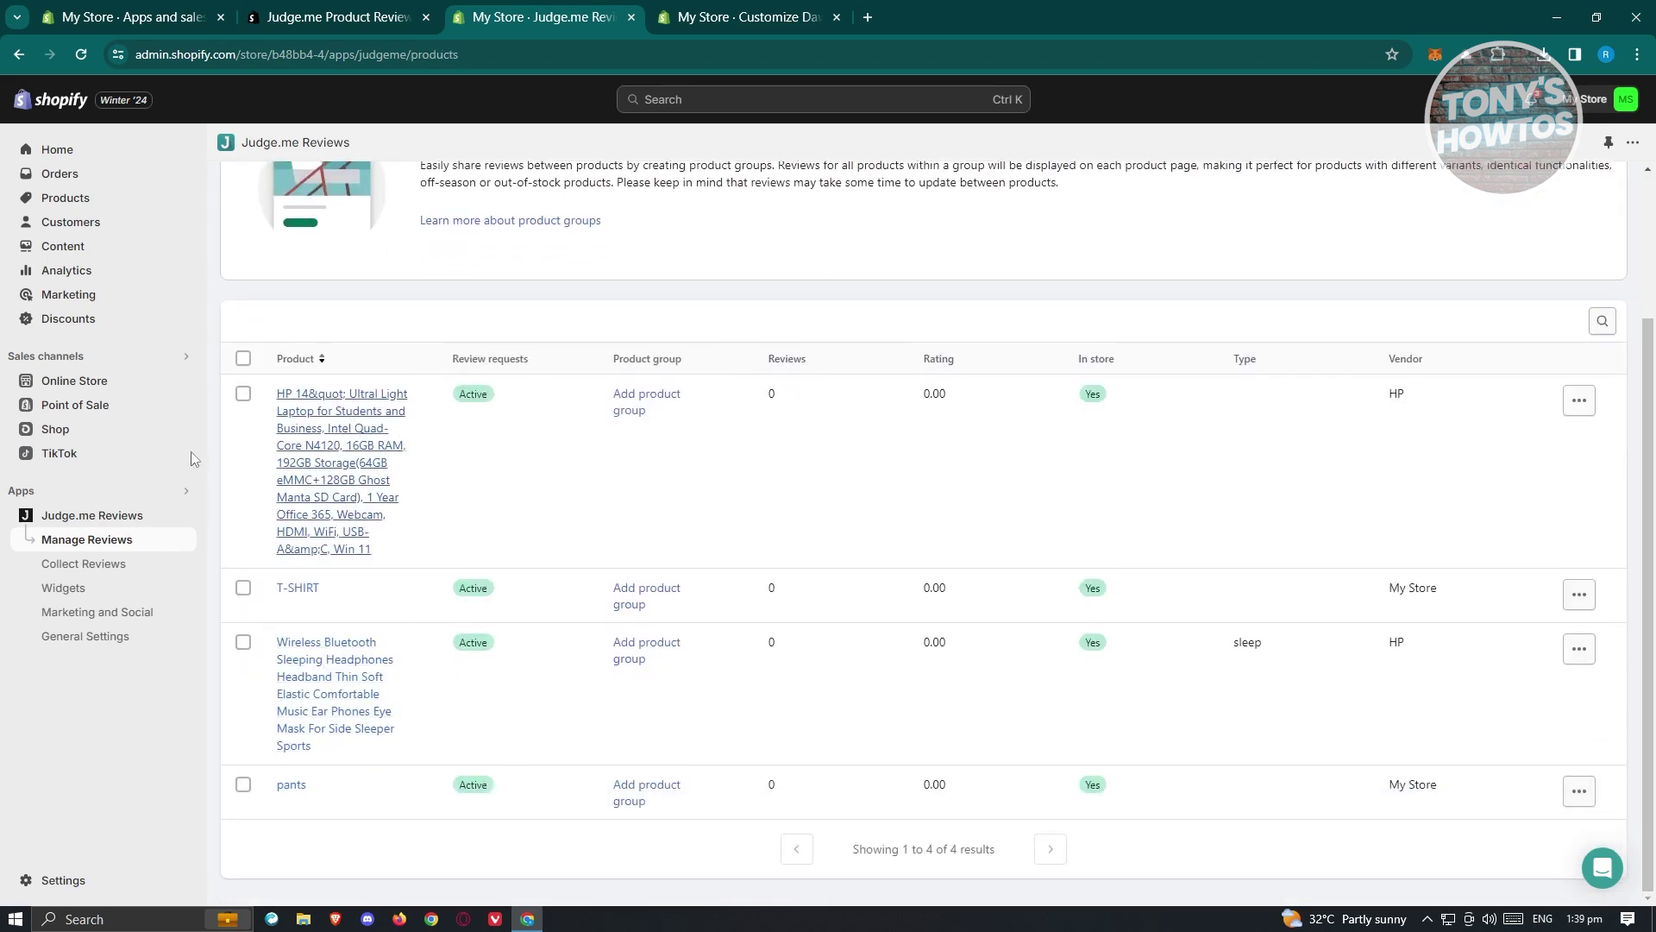
scroll(656, 712, up, 2)
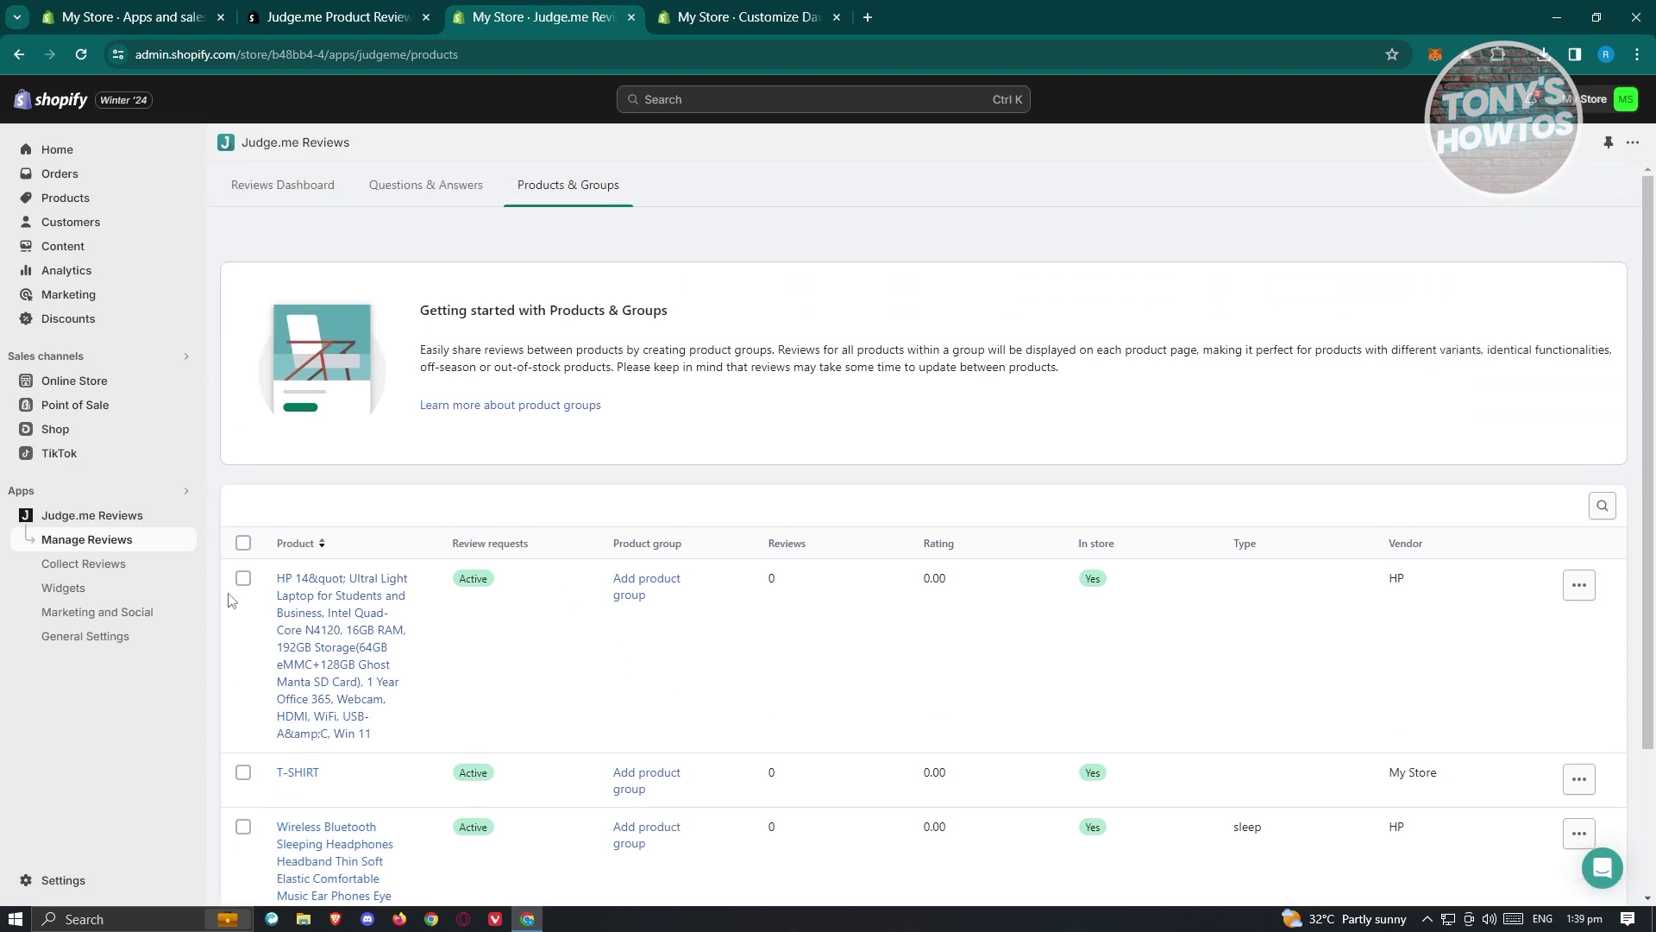
Step: Open Collect Reviews > Schedule requests, inspect the manual request form's fields, then close it
click(57, 573)
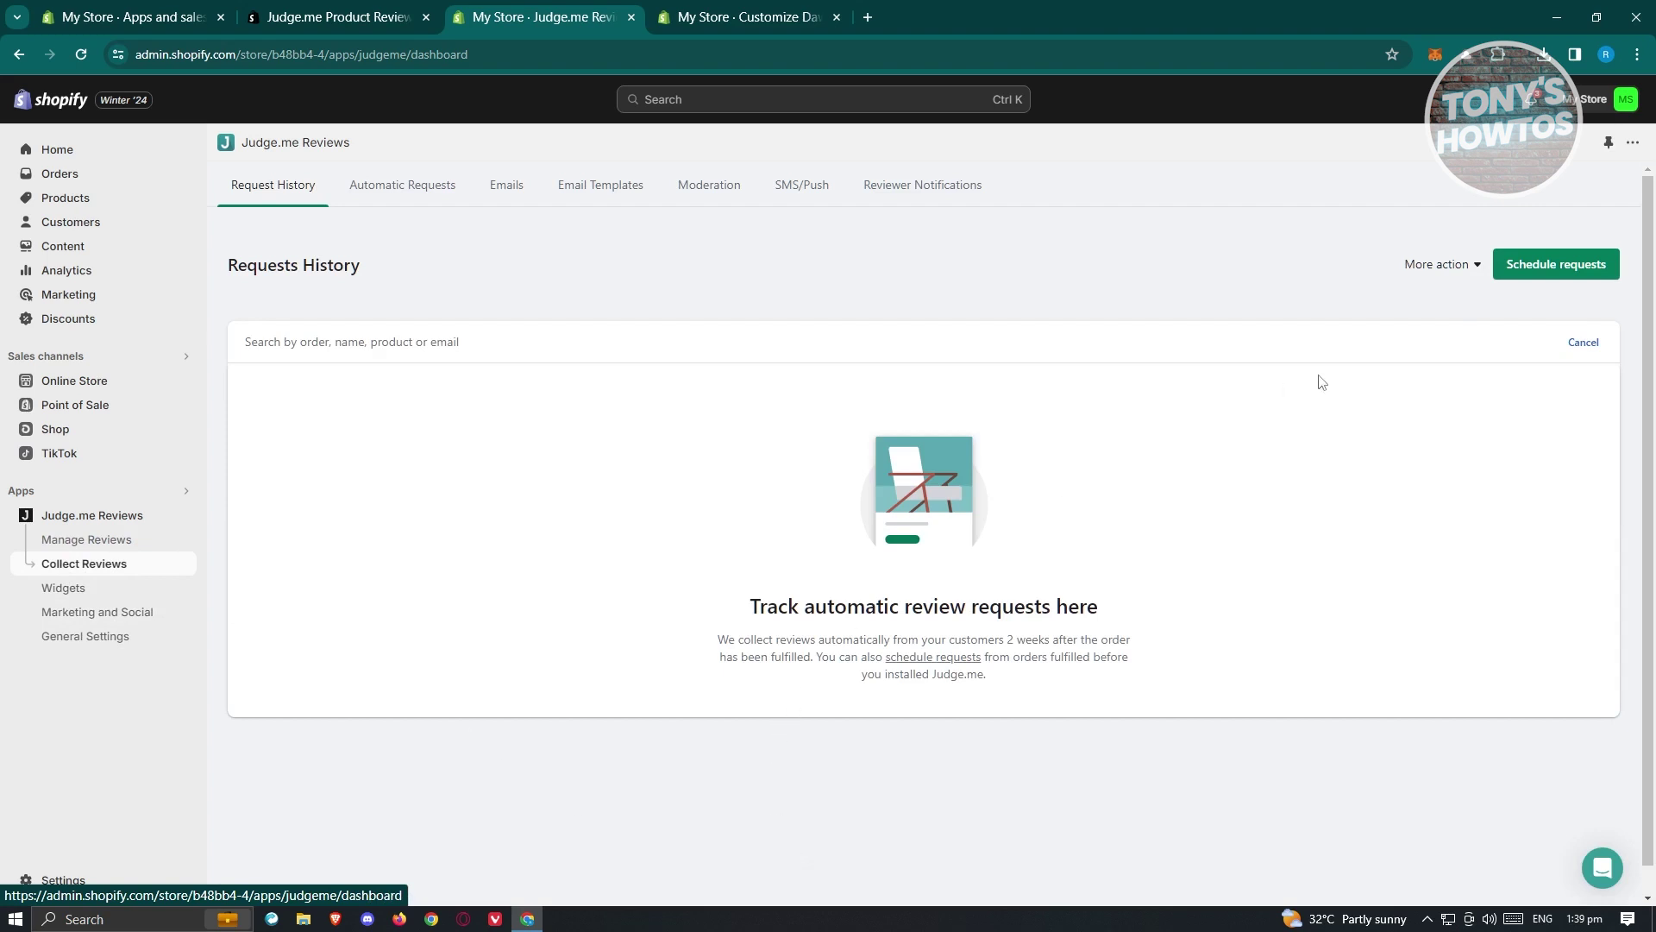
click(1551, 268)
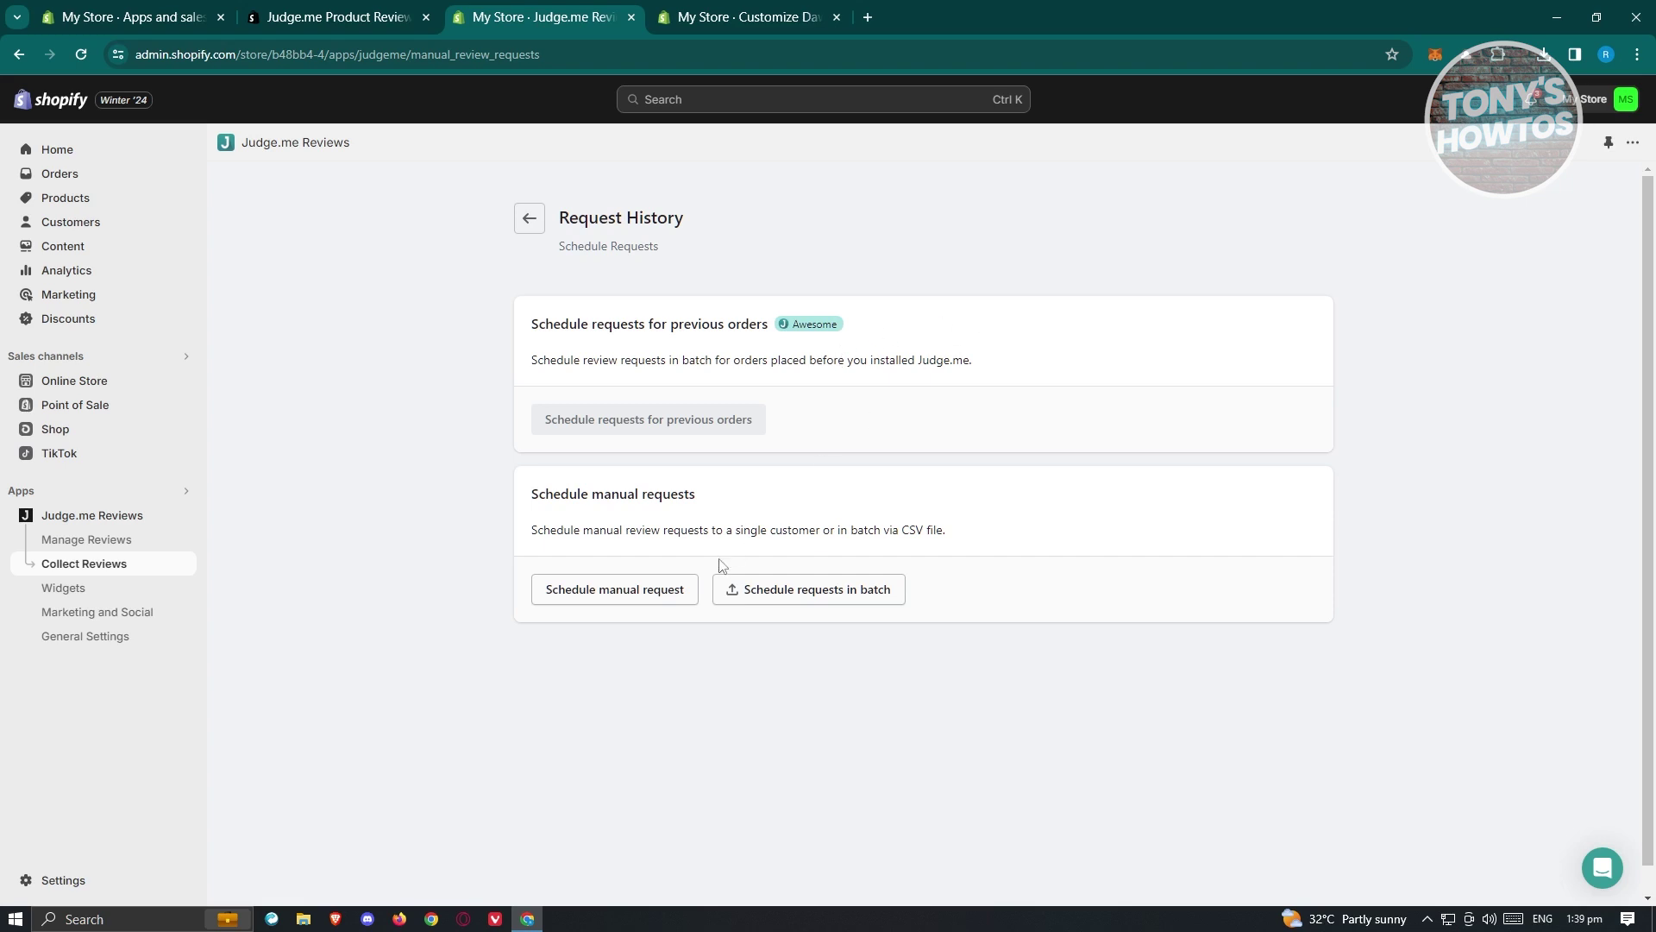
click(643, 595)
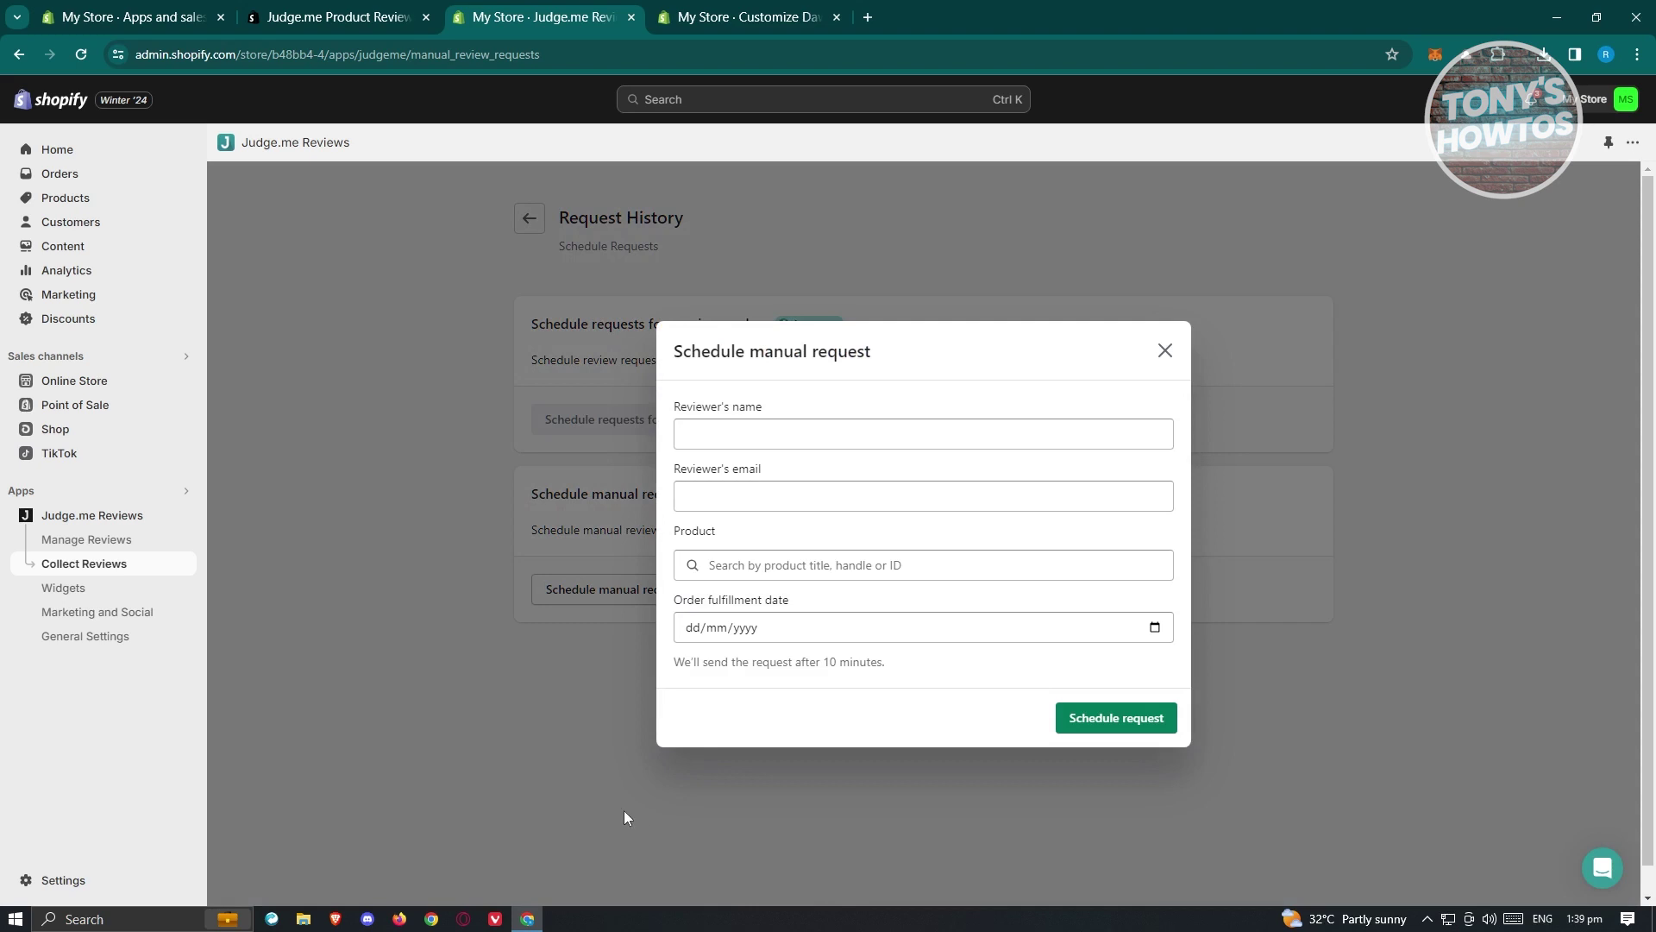
click(726, 434)
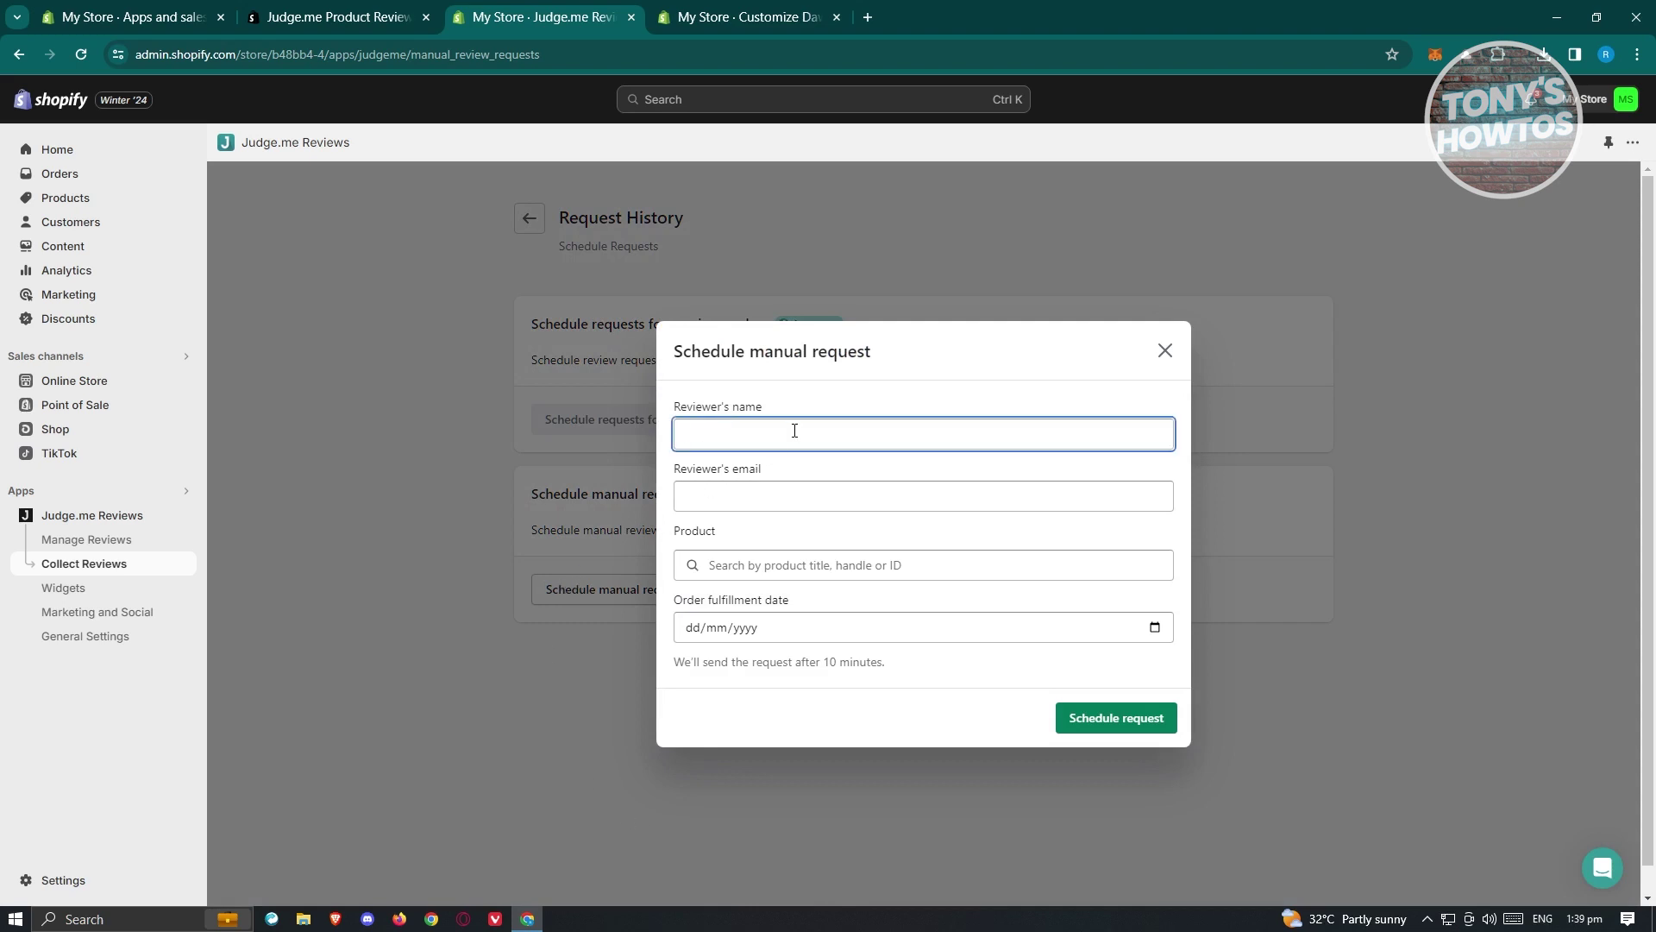
click(755, 494)
click(894, 566)
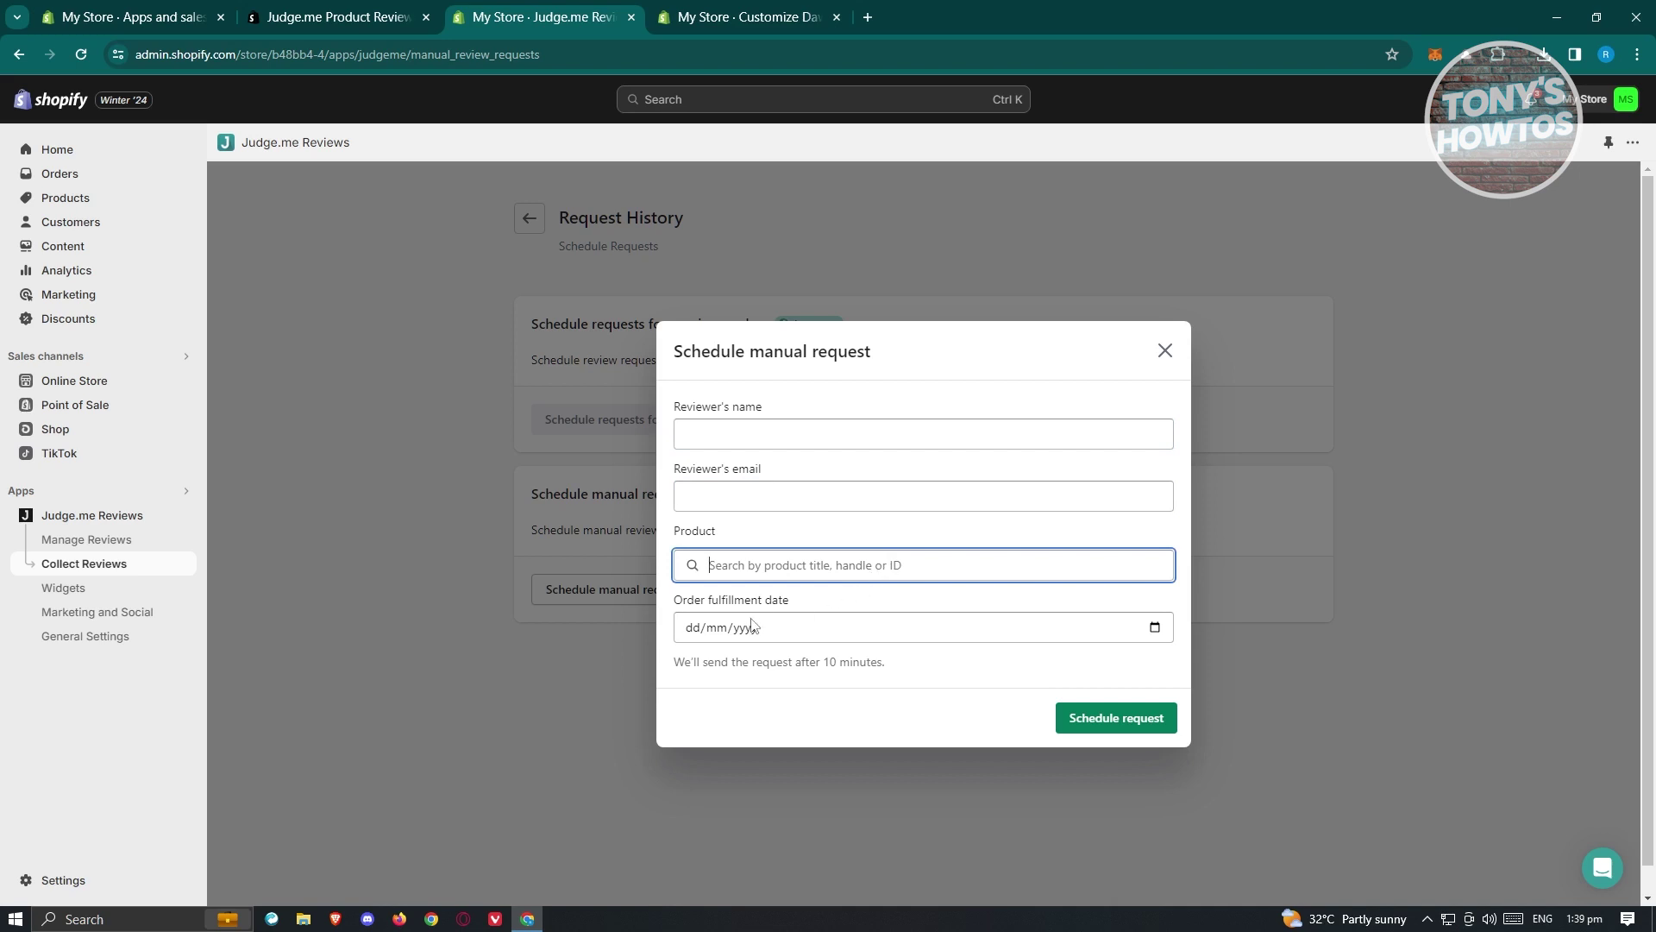
click(758, 499)
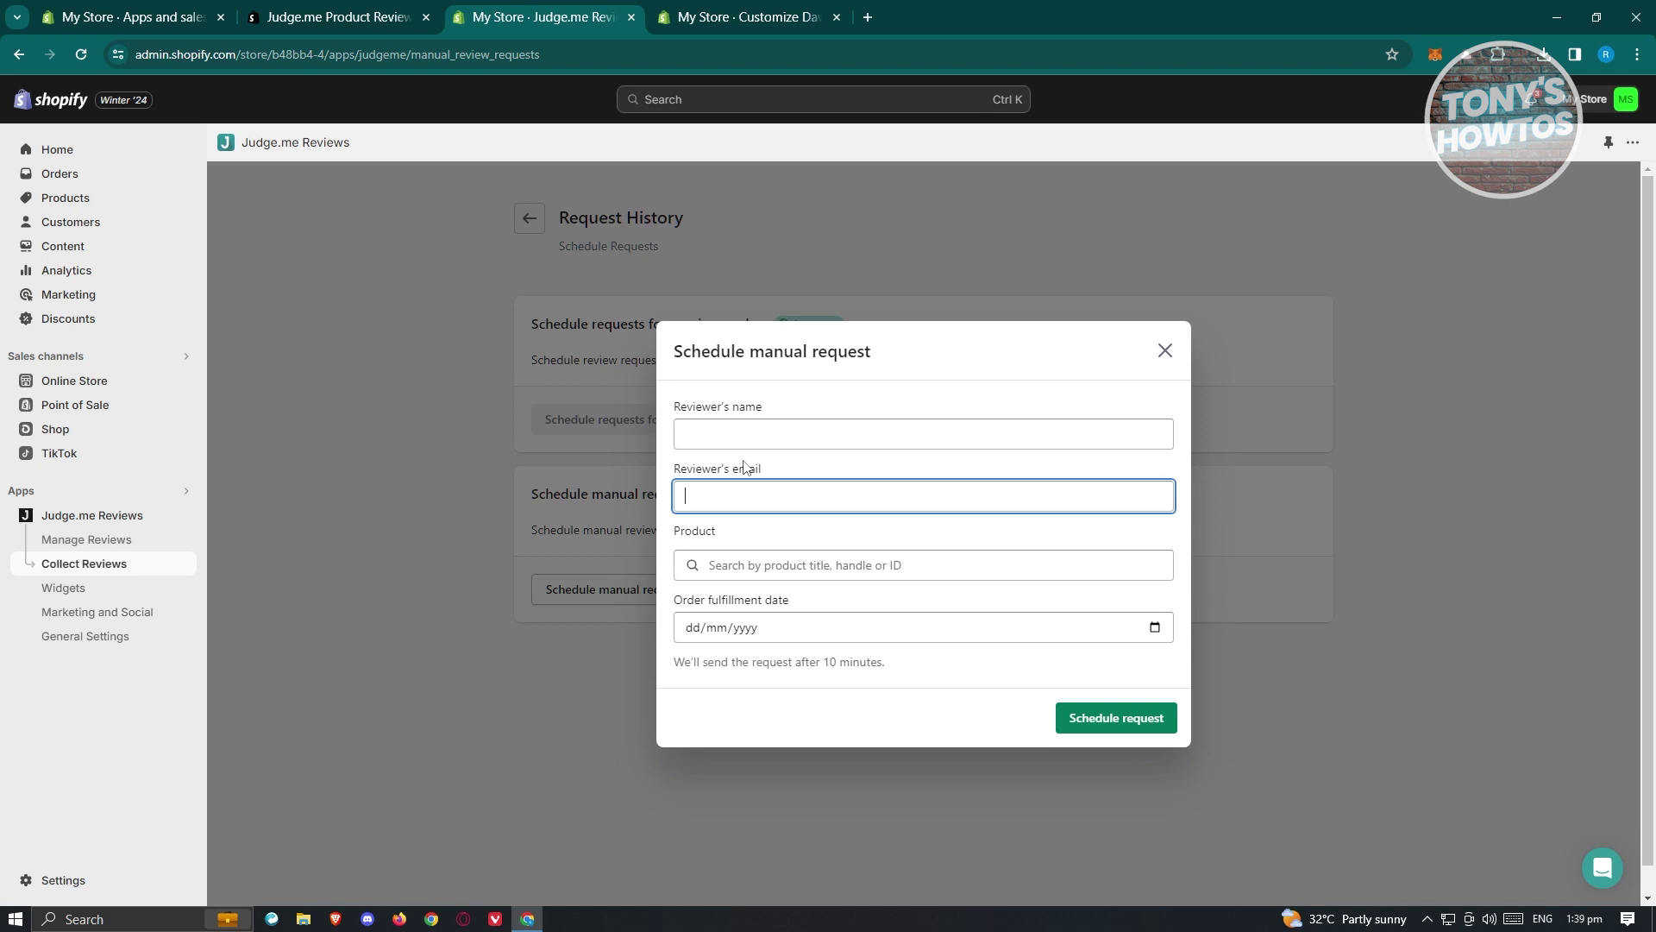
click(1165, 350)
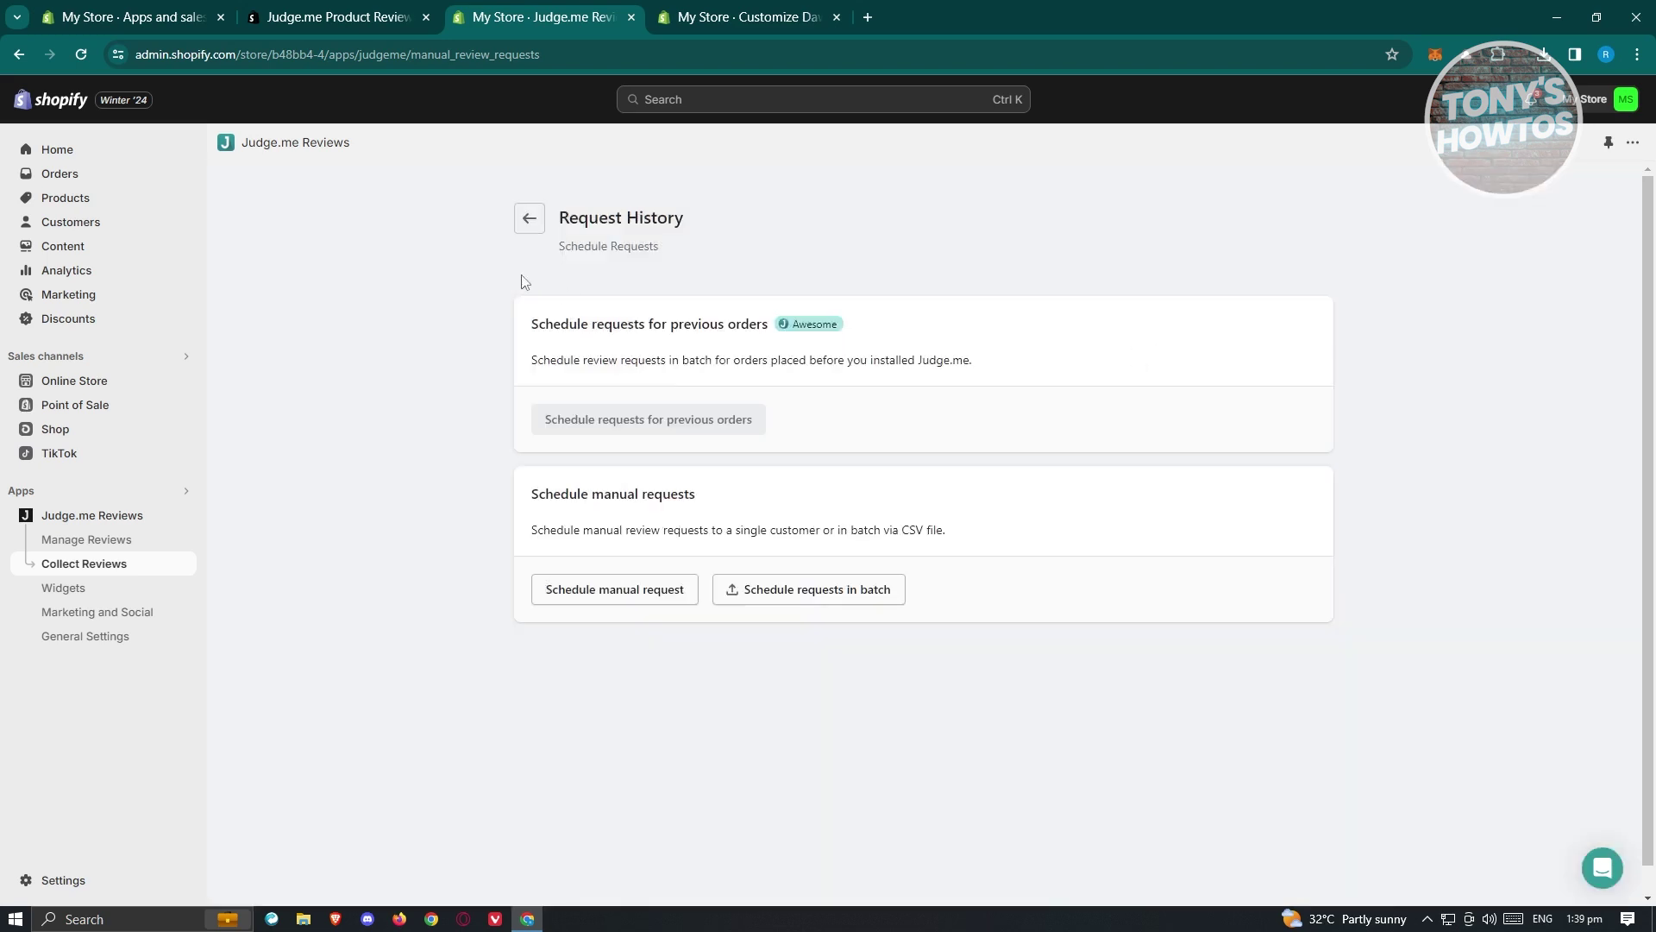
Step: Browse Judge.me's automatic request, review email and email template settings
click(530, 221)
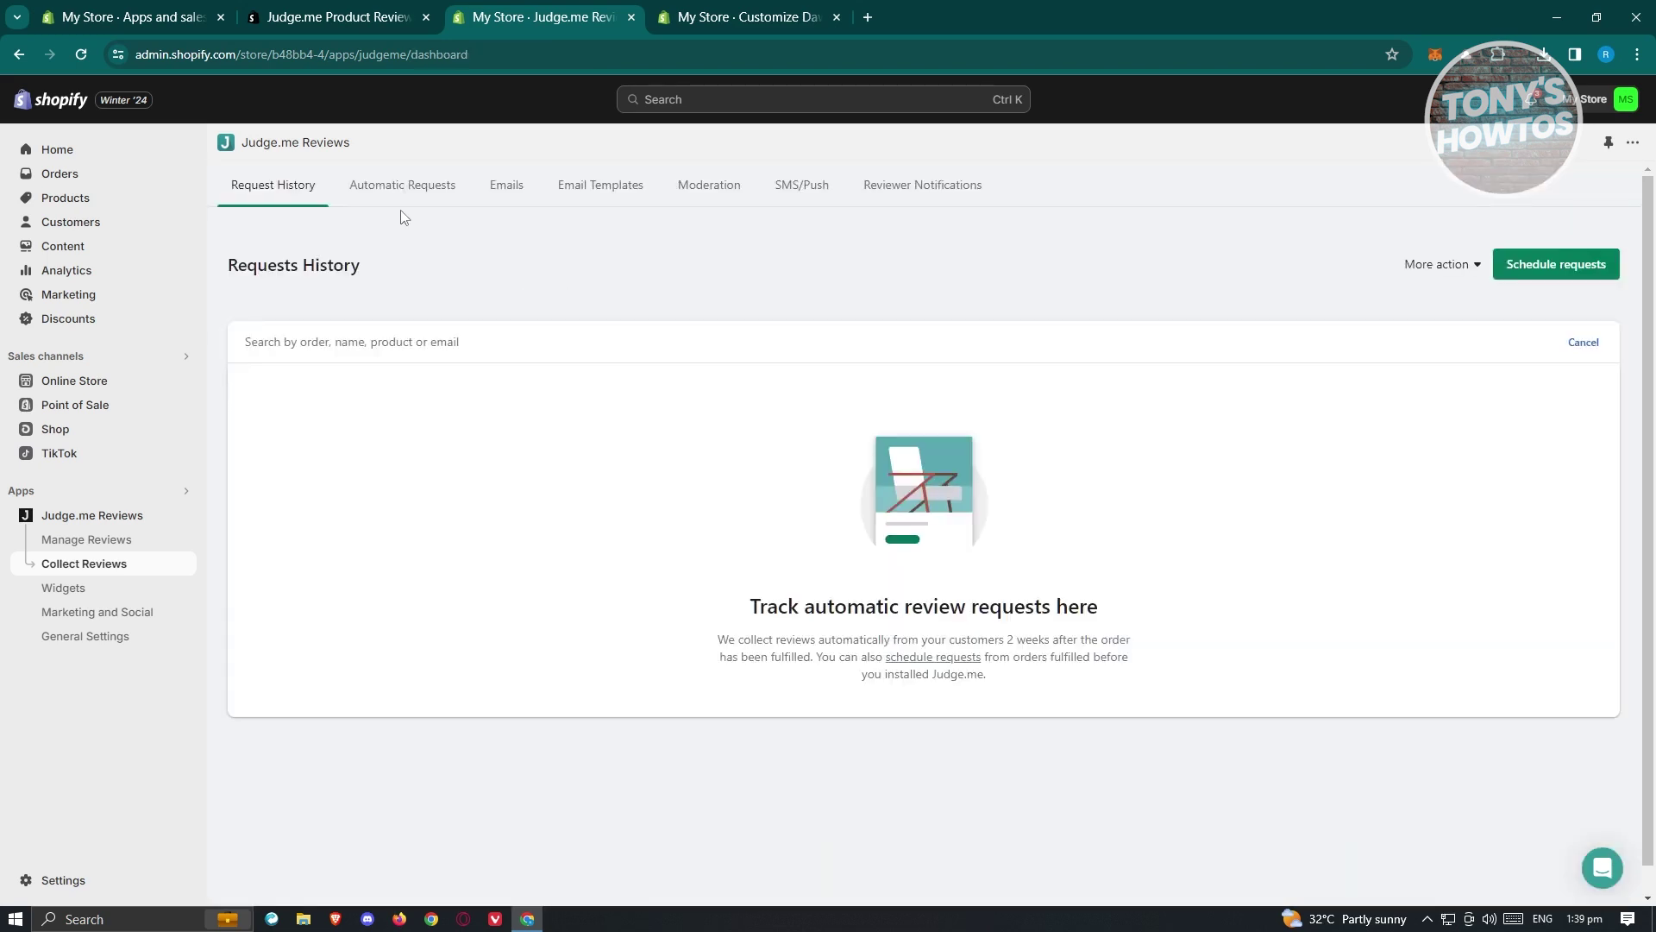
click(426, 189)
click(521, 200)
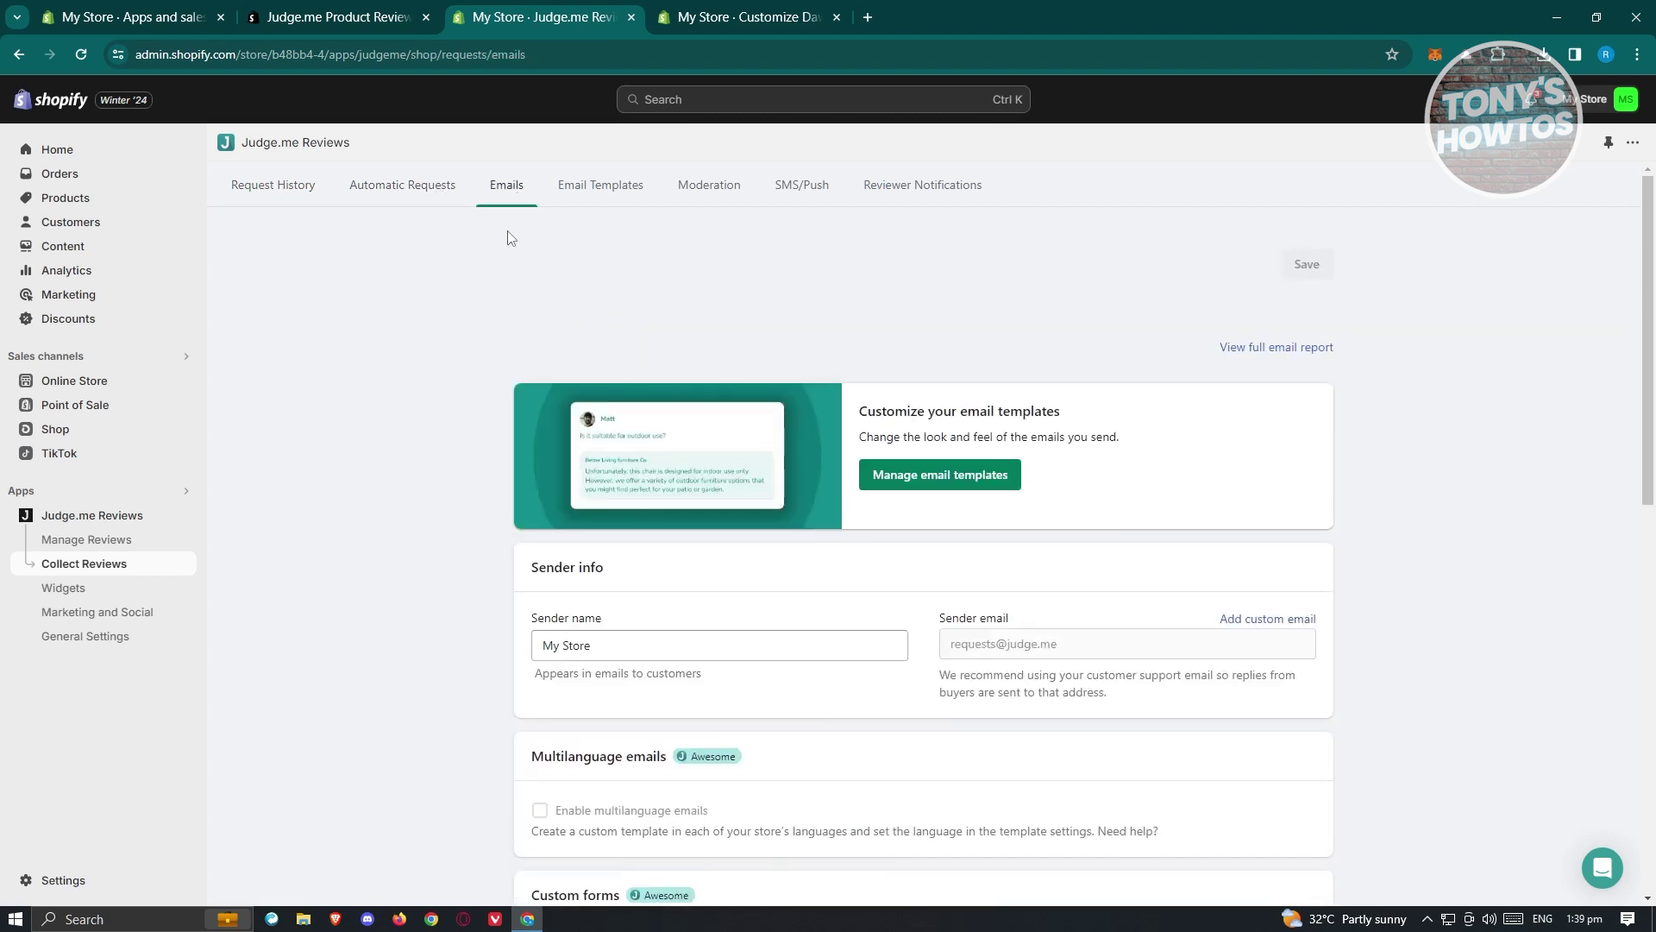
scroll(1324, 516, down, 4)
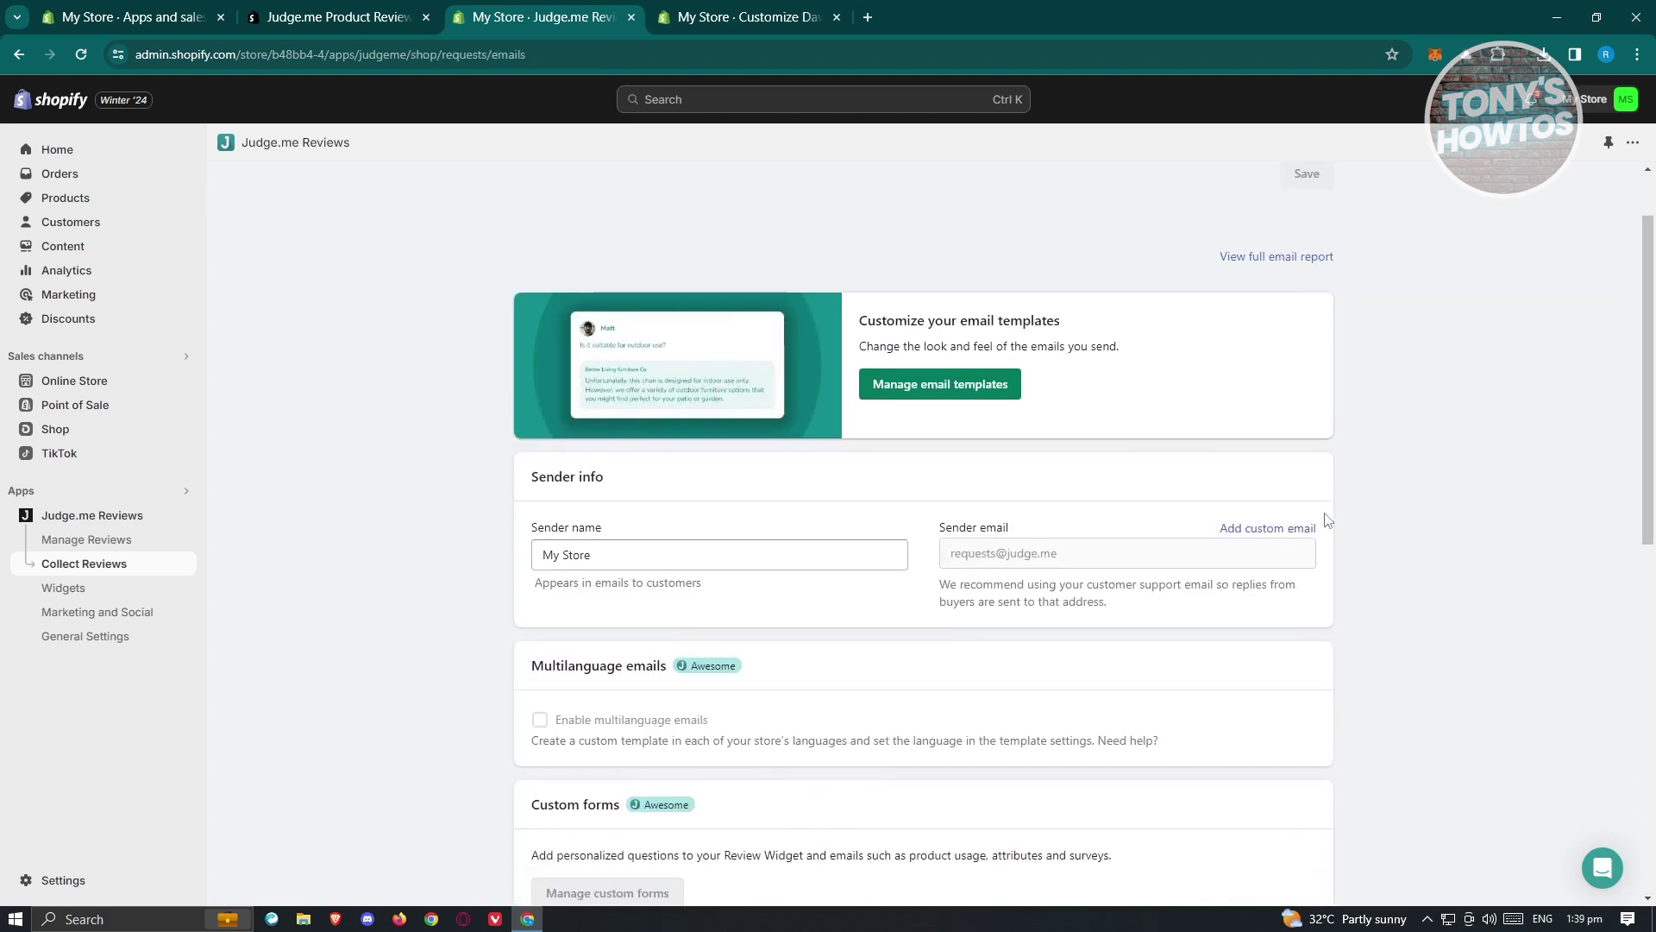
scroll(660, 252, up, 4)
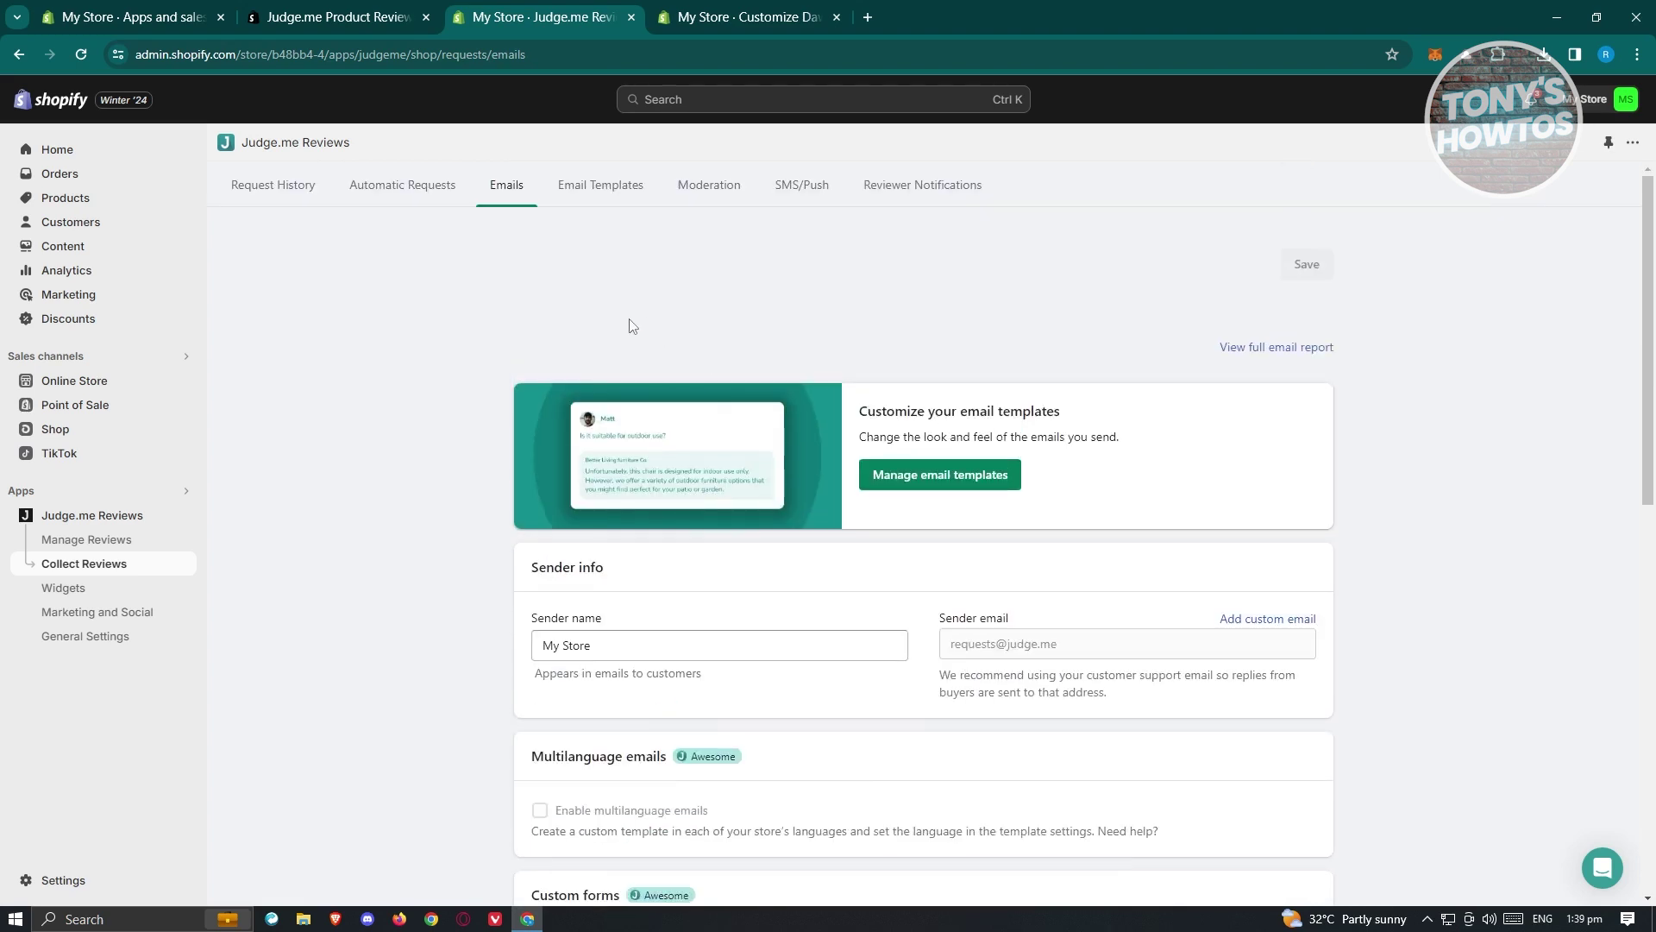
click(619, 191)
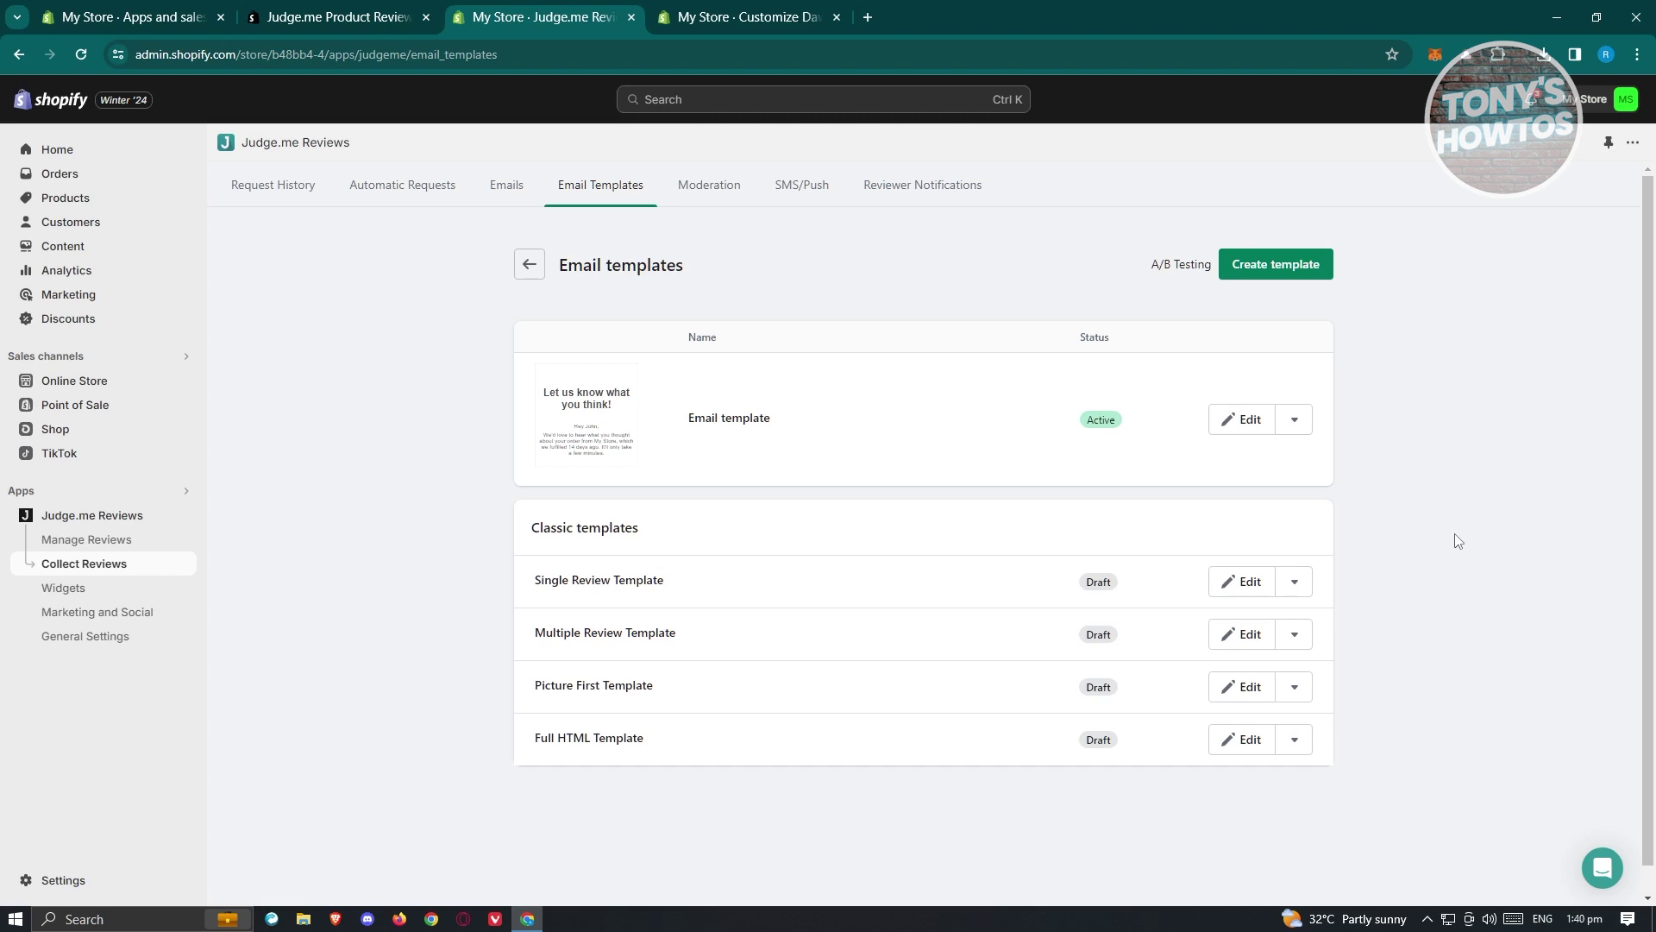
Step: On the Moderation tab, switch publishing to manual and back to automatic
click(709, 184)
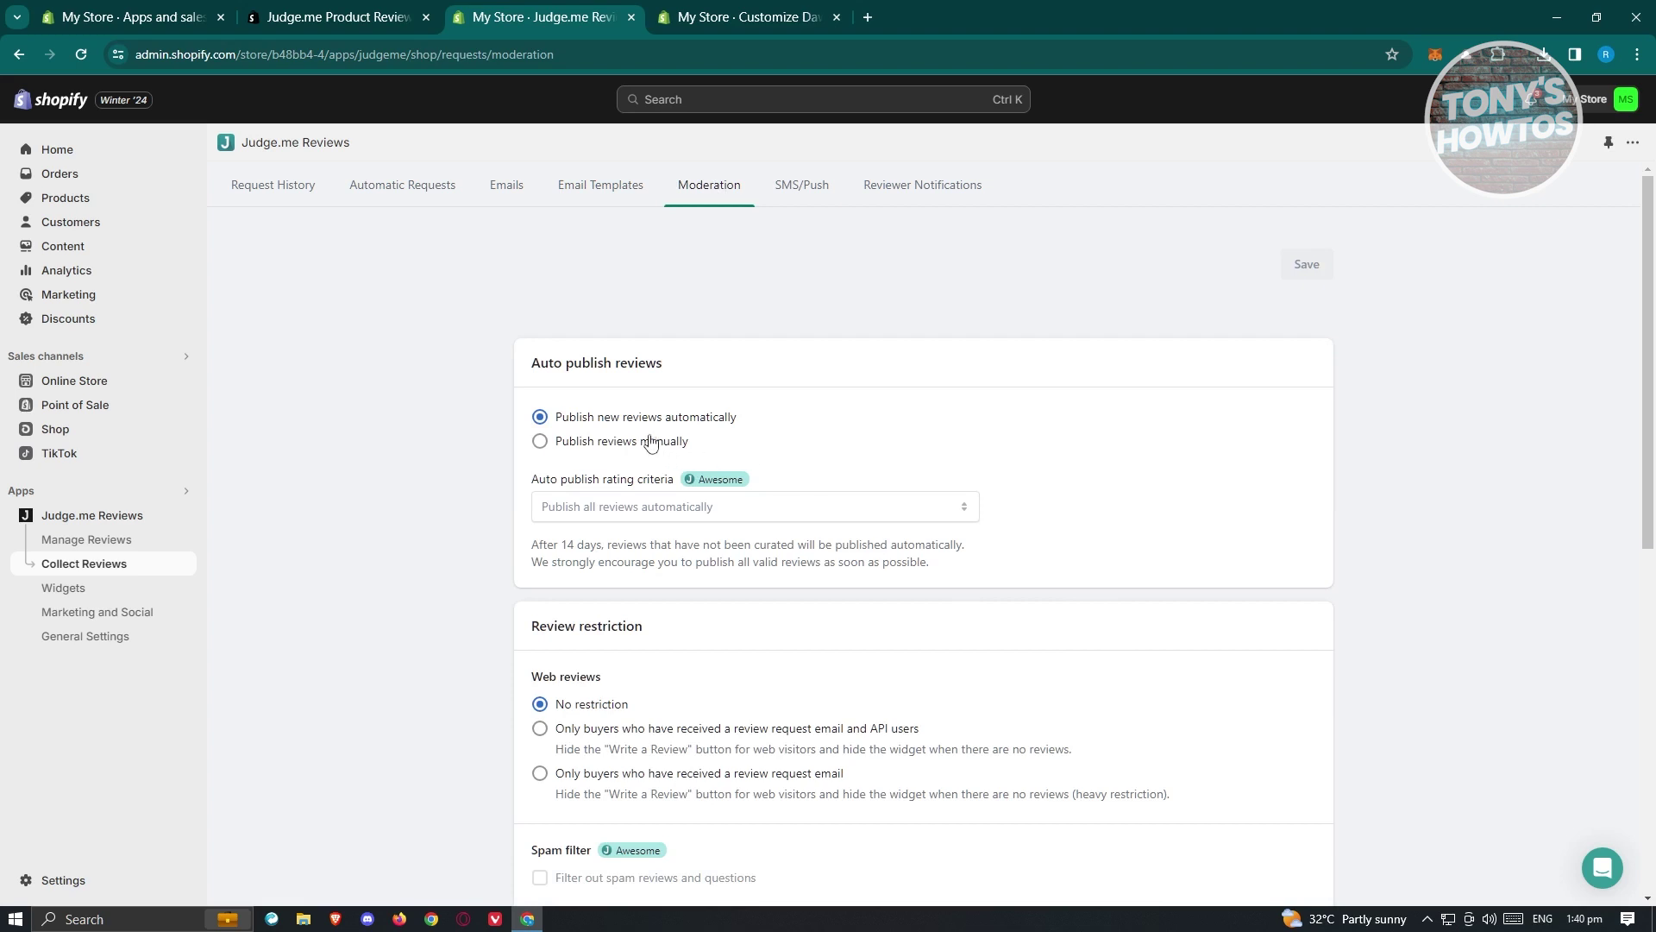
click(548, 444)
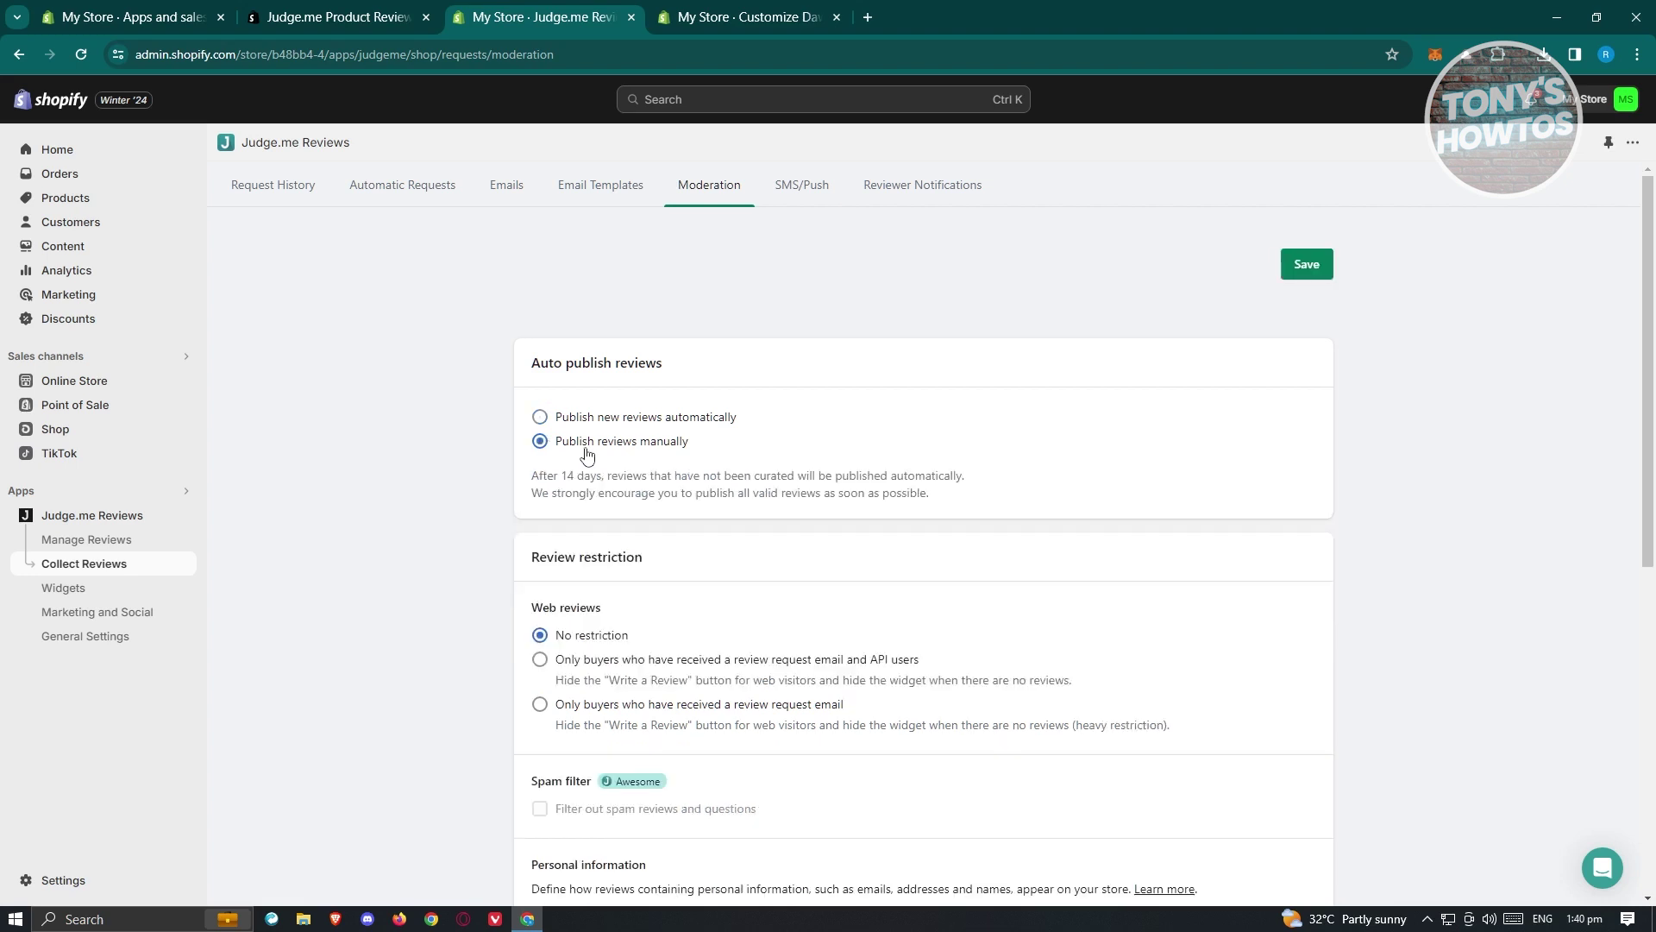
click(541, 417)
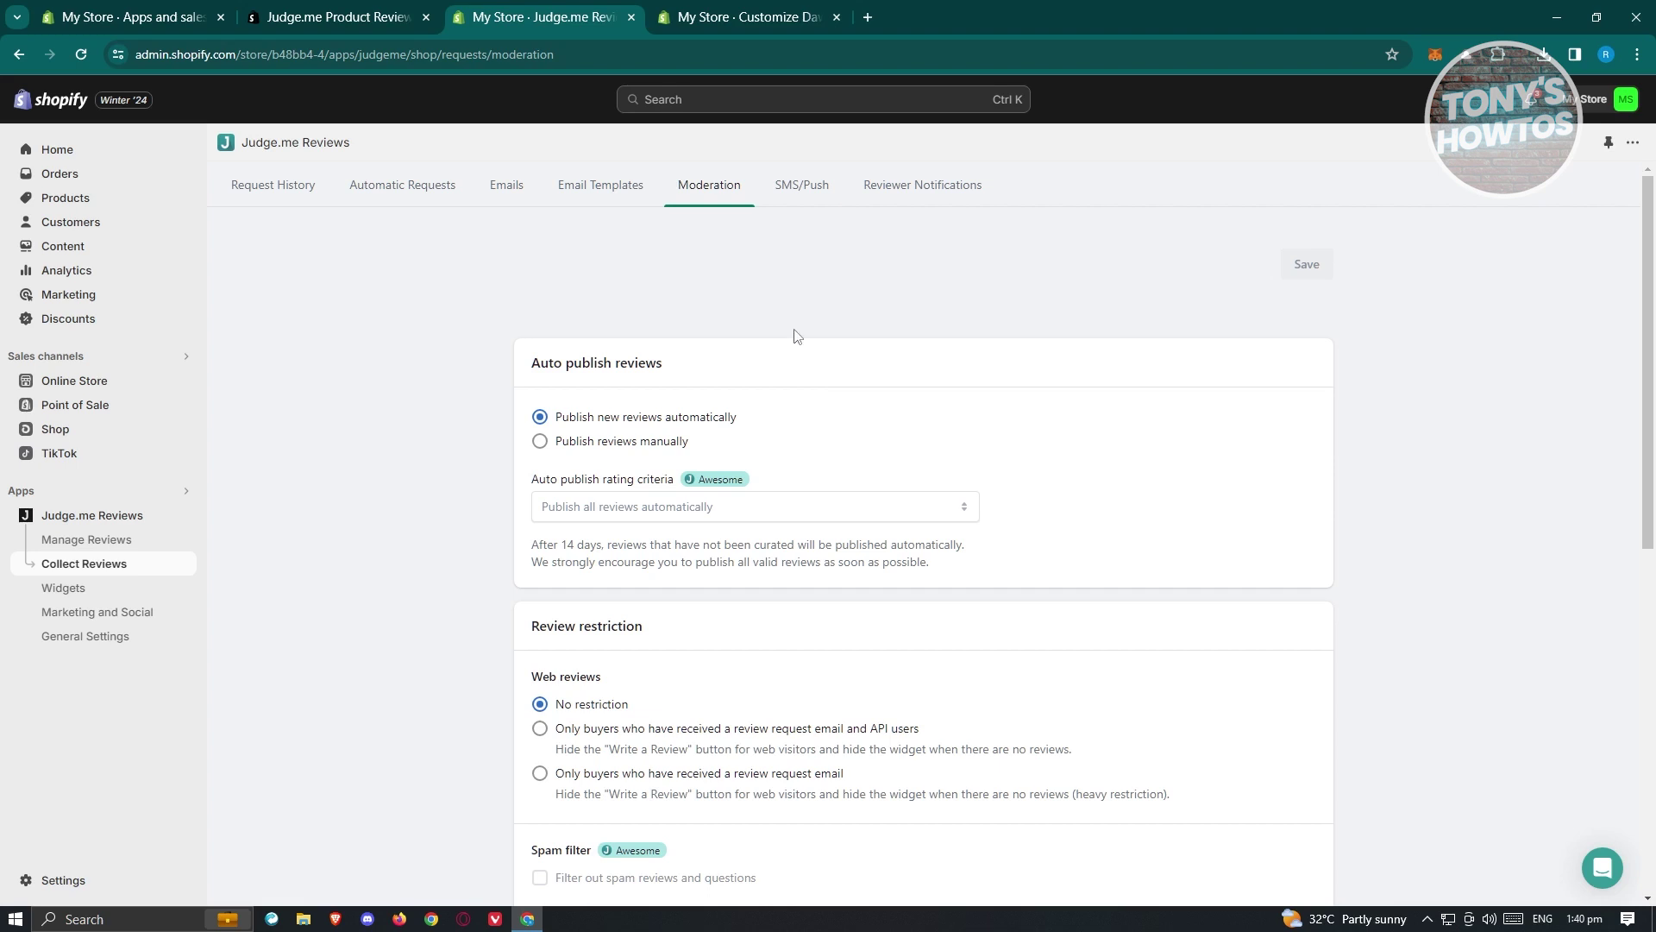
Step: Look over the SMS/Push and Reviewer Notifications tabs, then open the Widgets overview
click(811, 186)
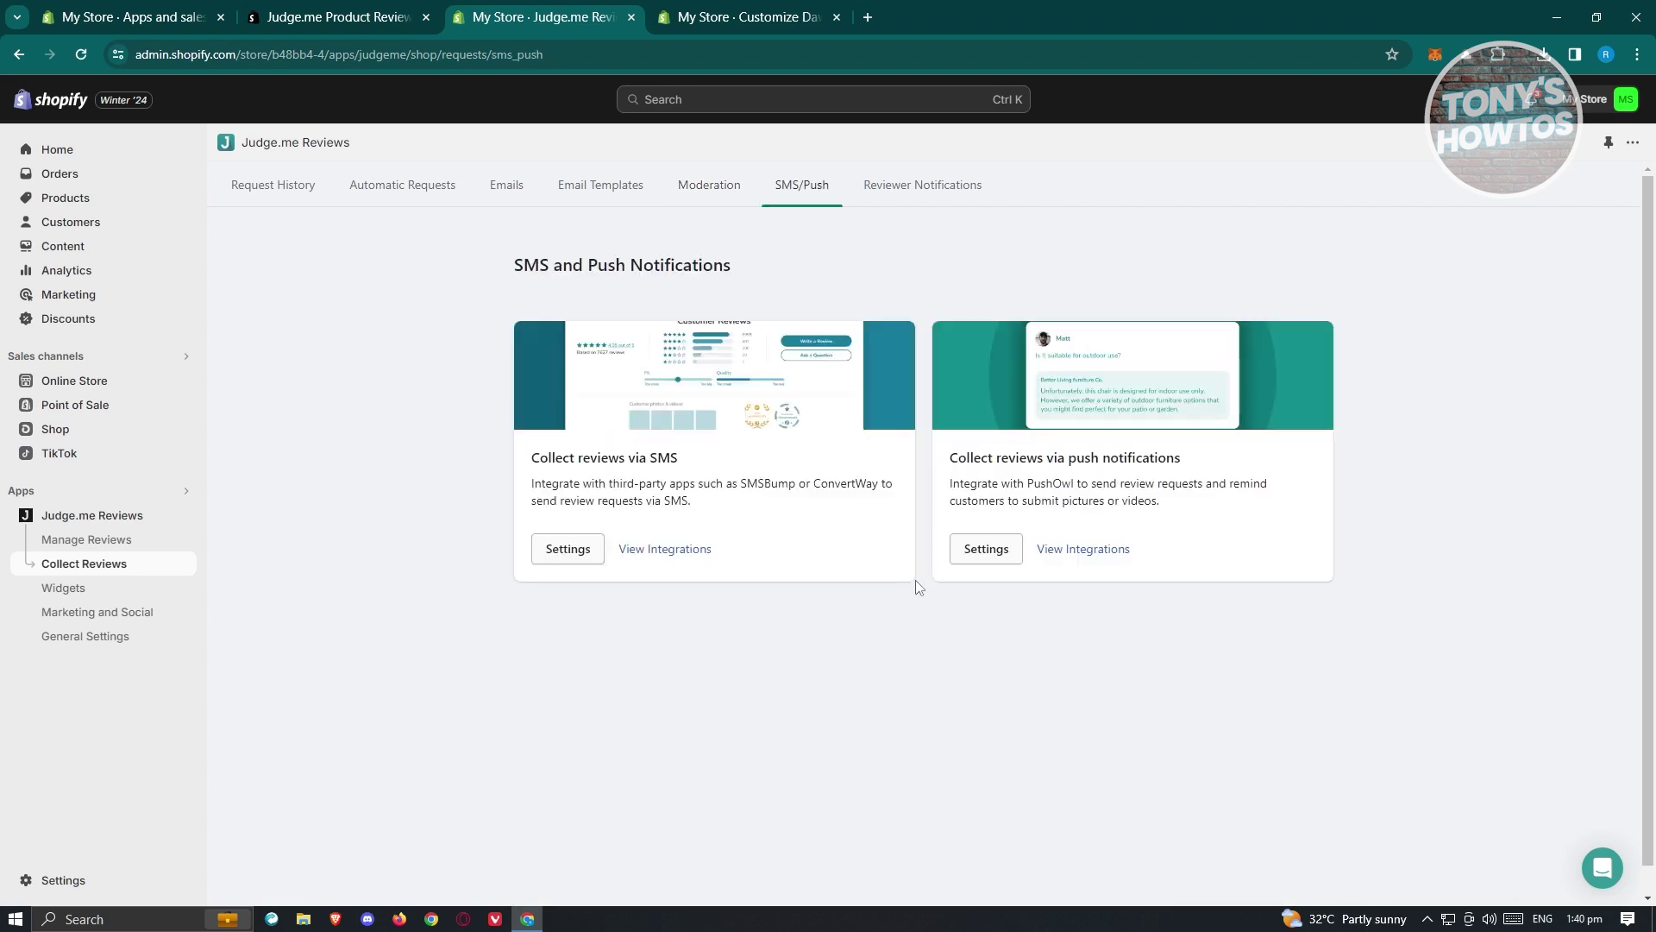
click(949, 187)
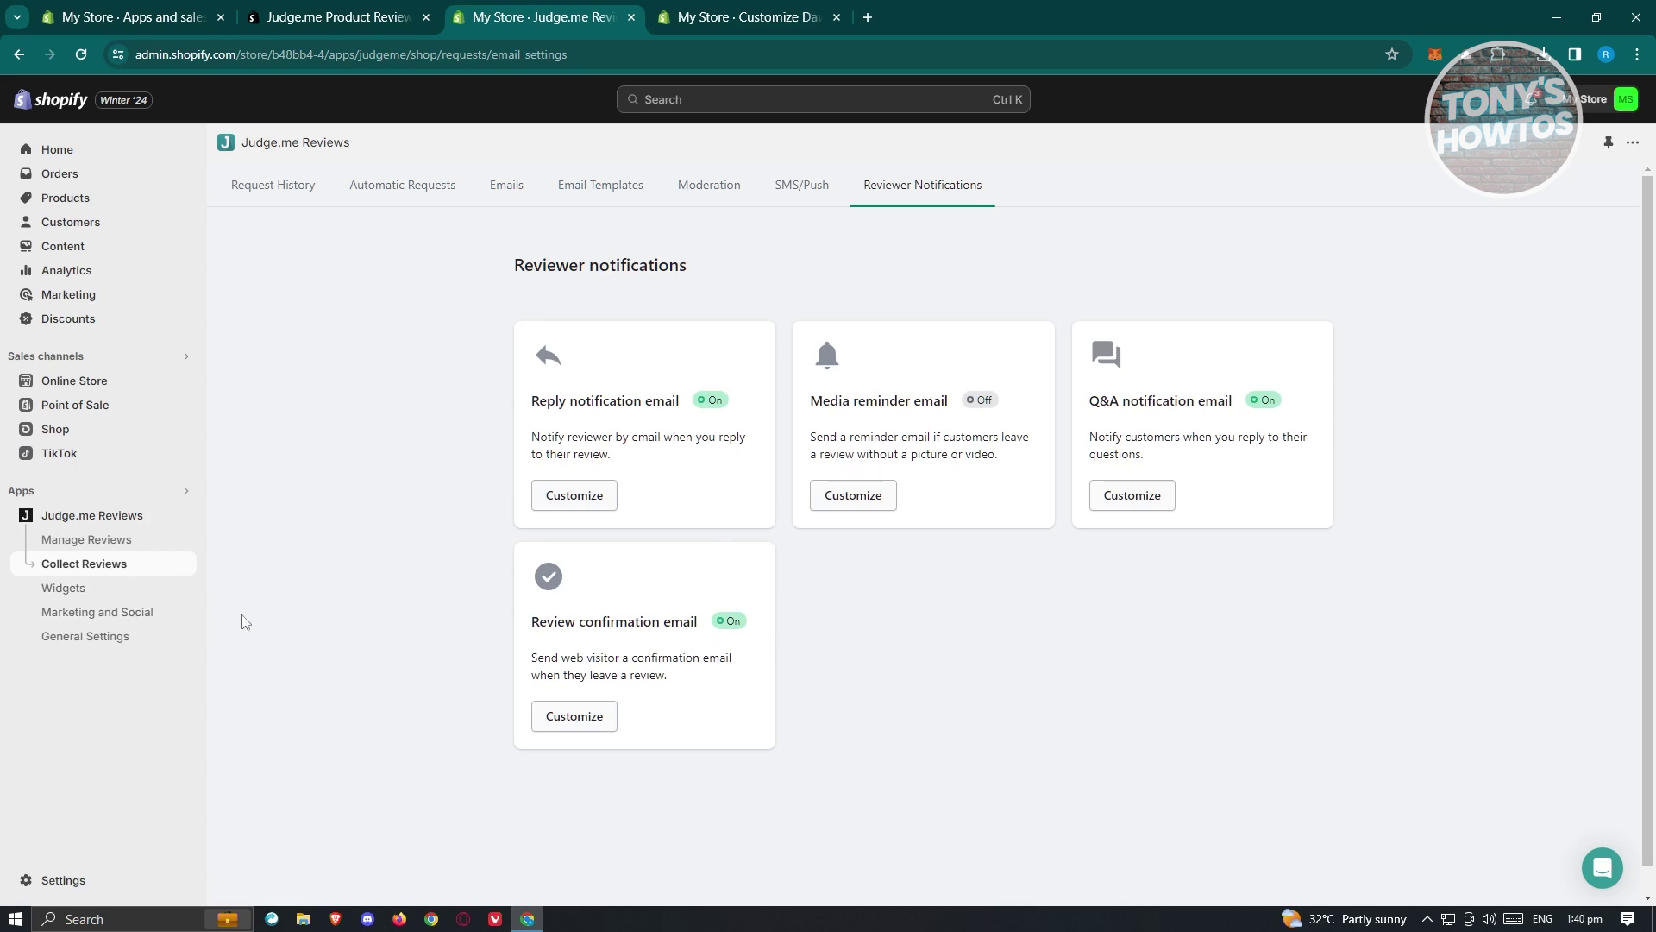
click(68, 595)
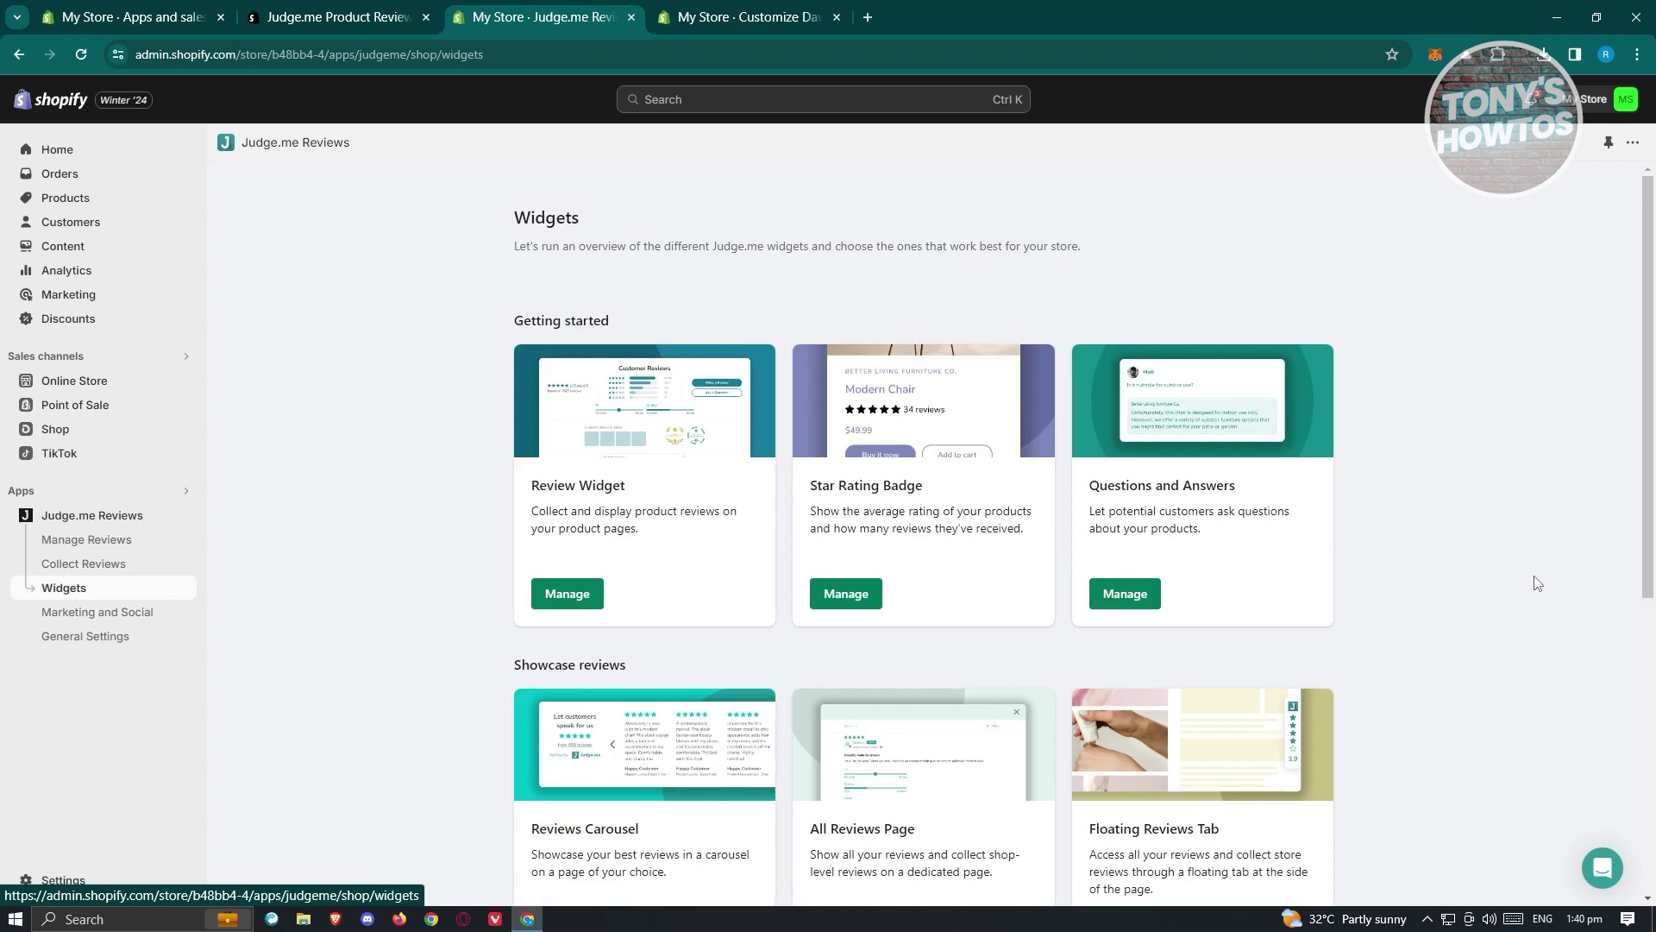
Step: Open the Review Widget settings and the Primary color picker, currently teal #339999
scroll(565, 517, down, 1)
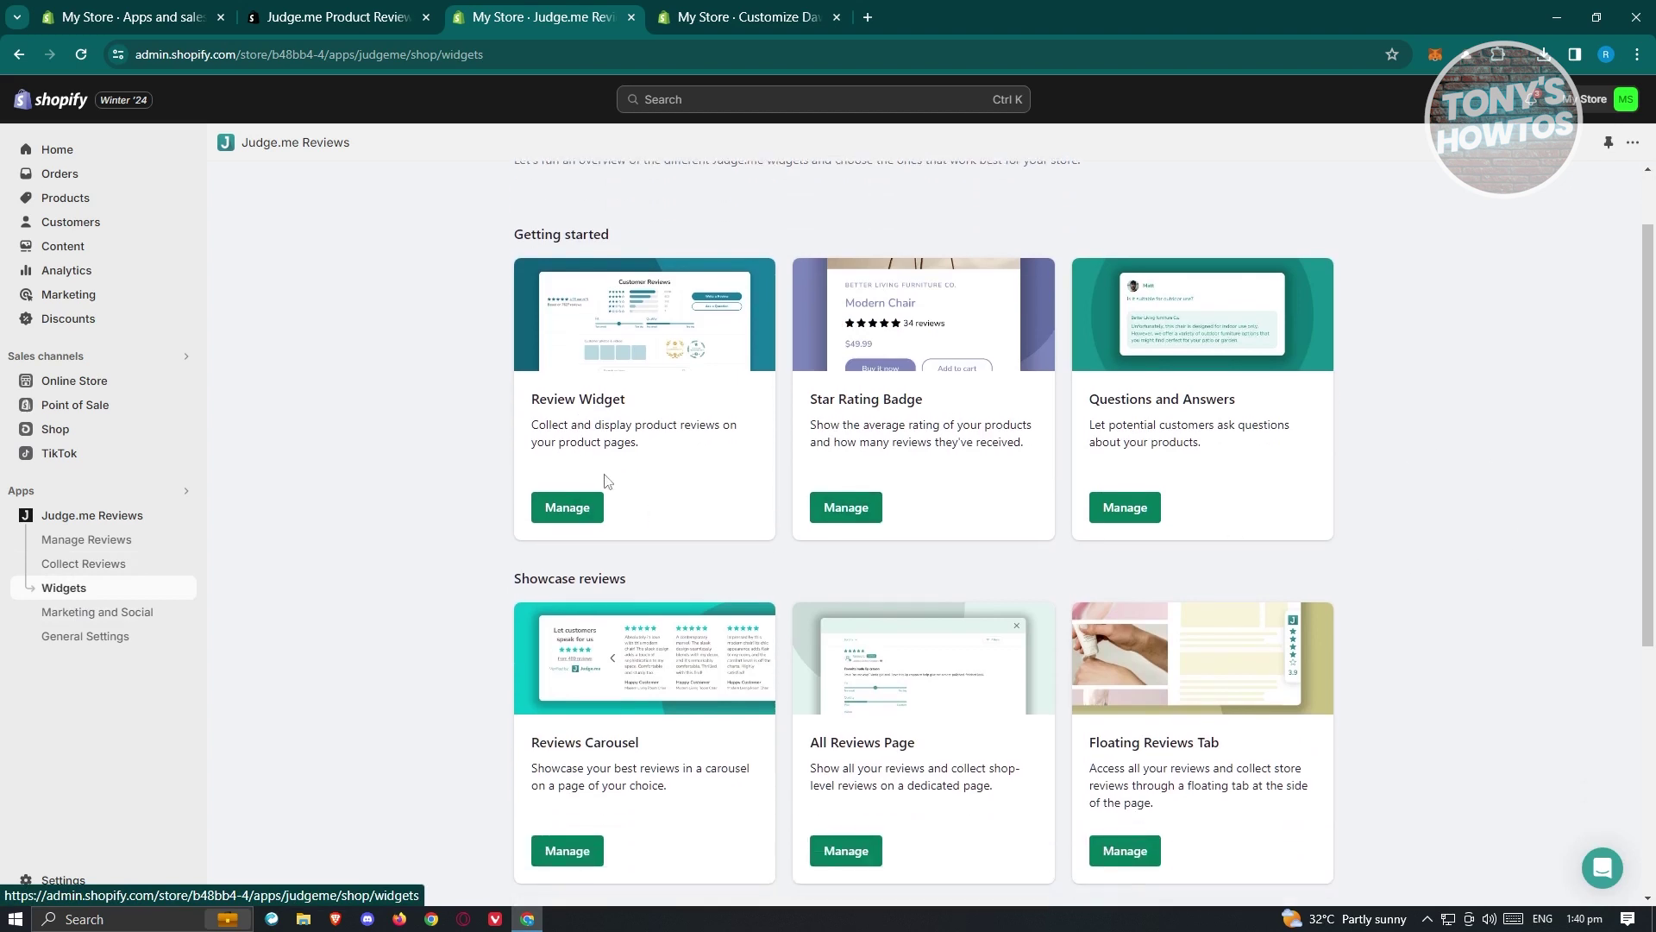
click(565, 508)
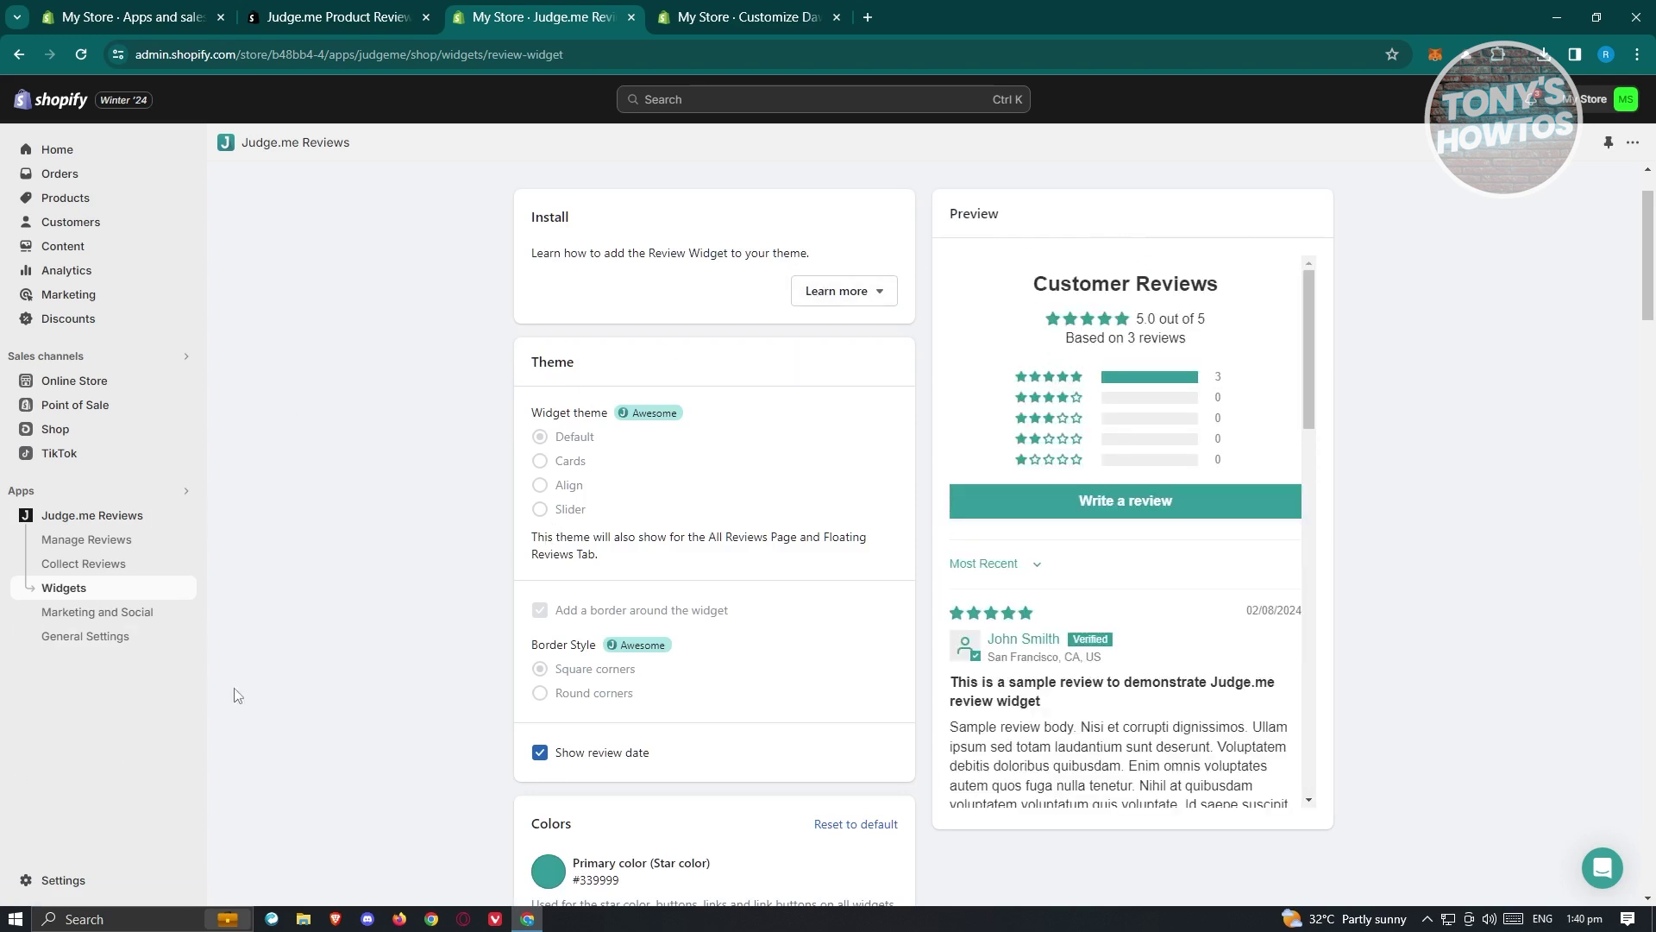
scroll(776, 466, down, 1)
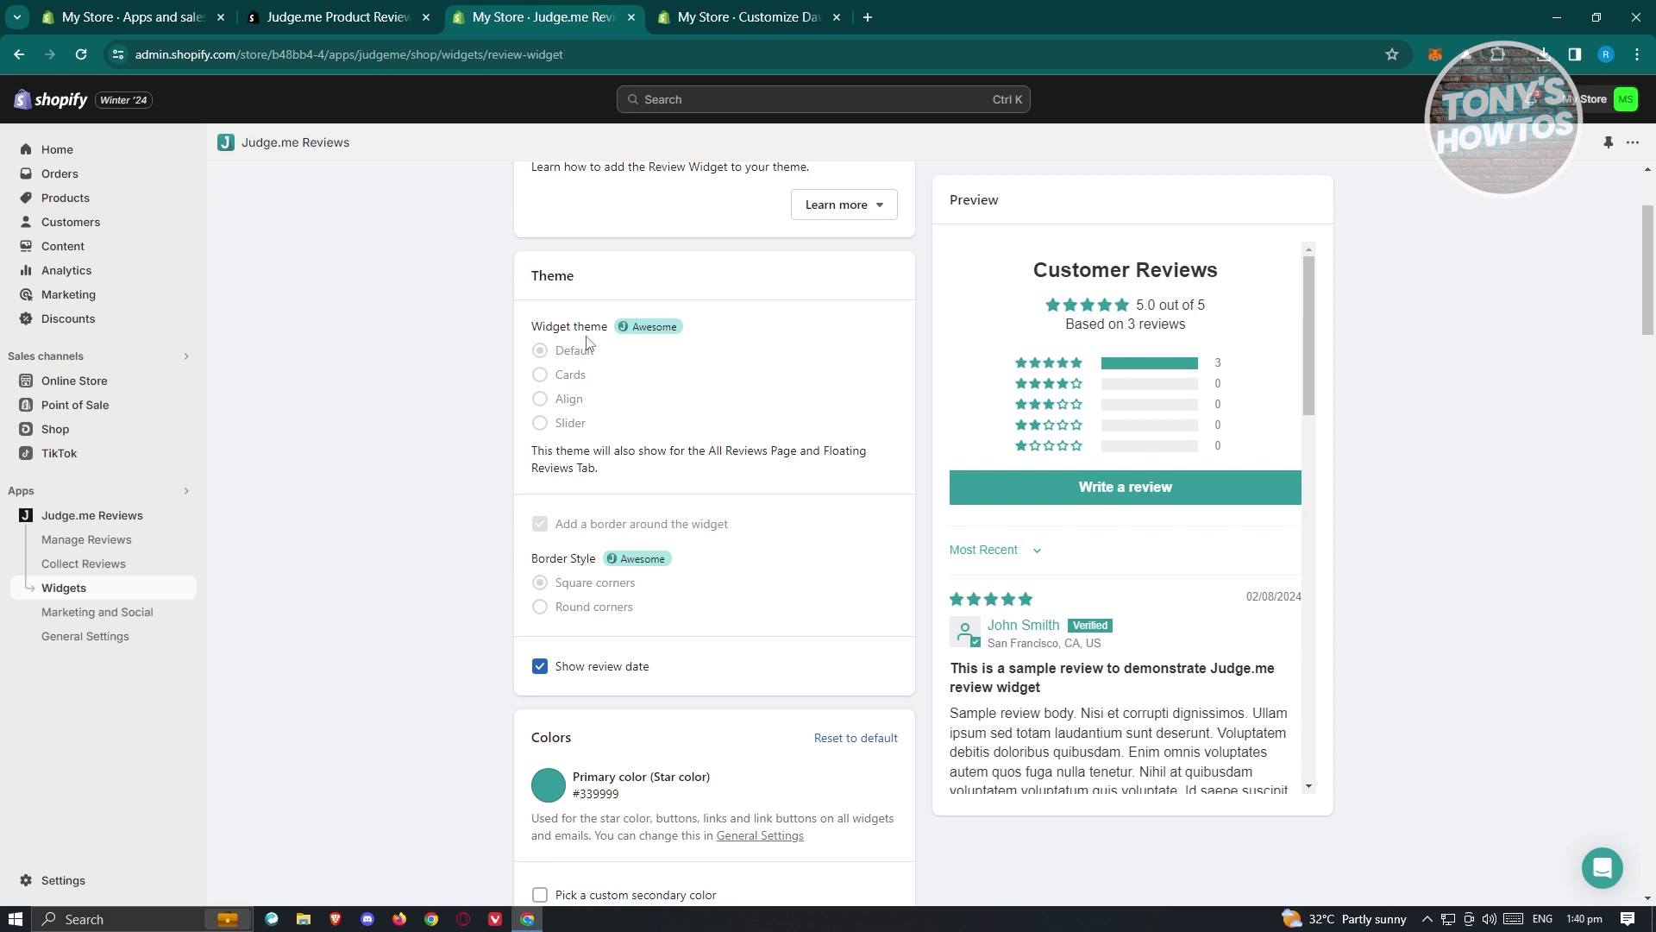
scroll(570, 363, down, 3)
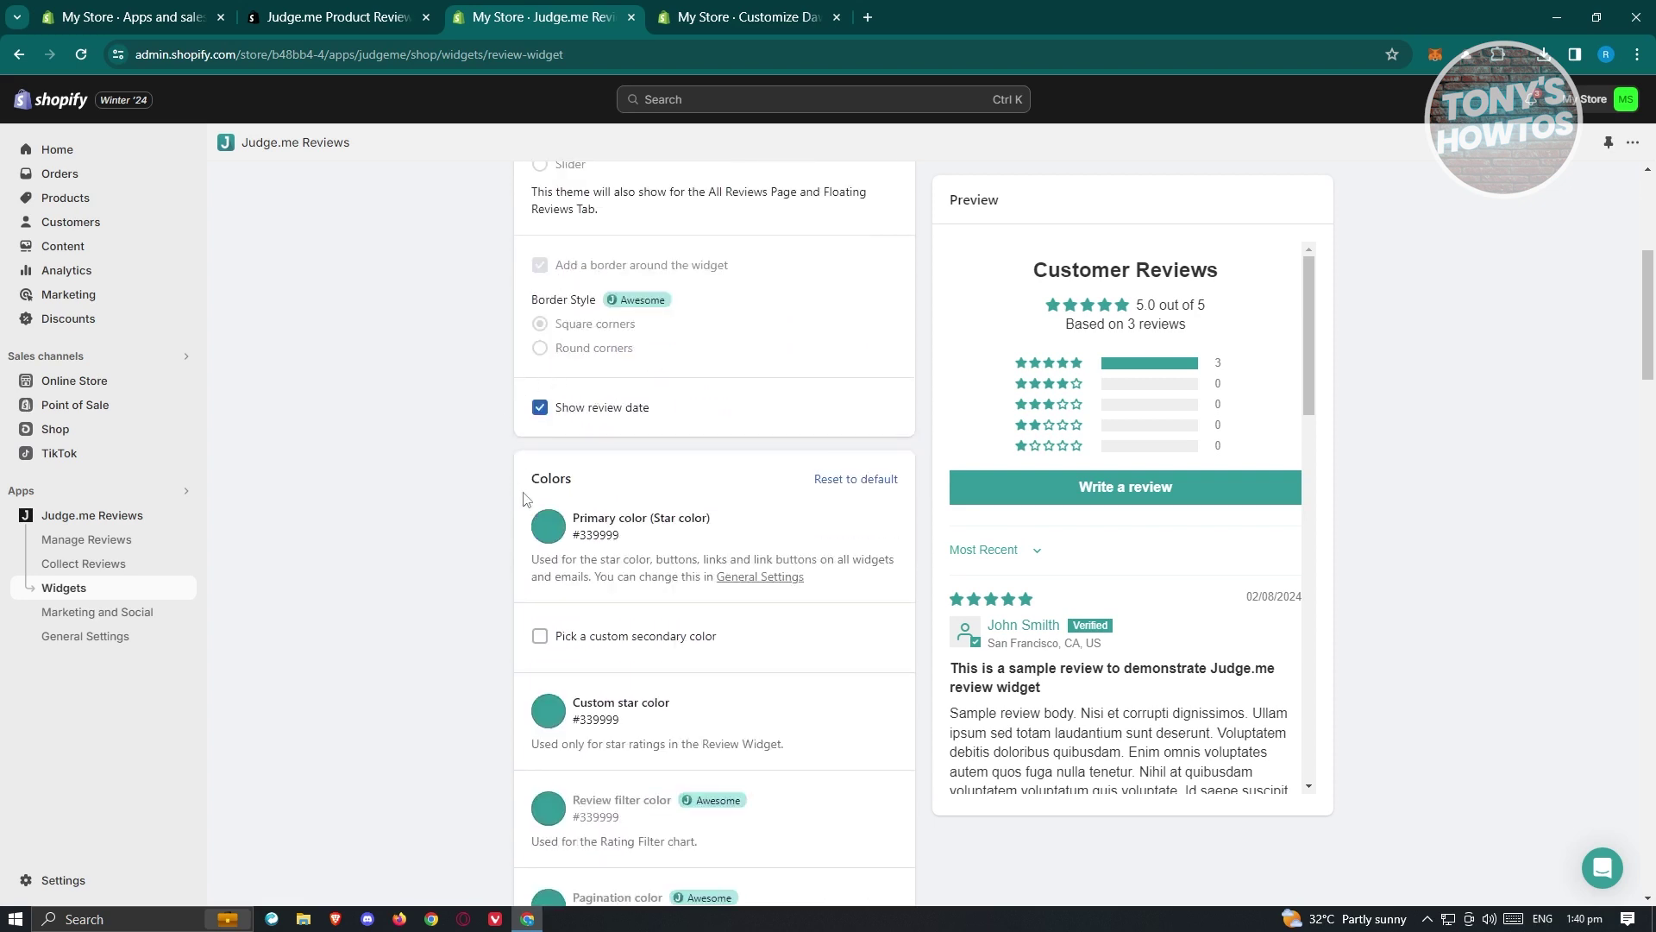
click(548, 528)
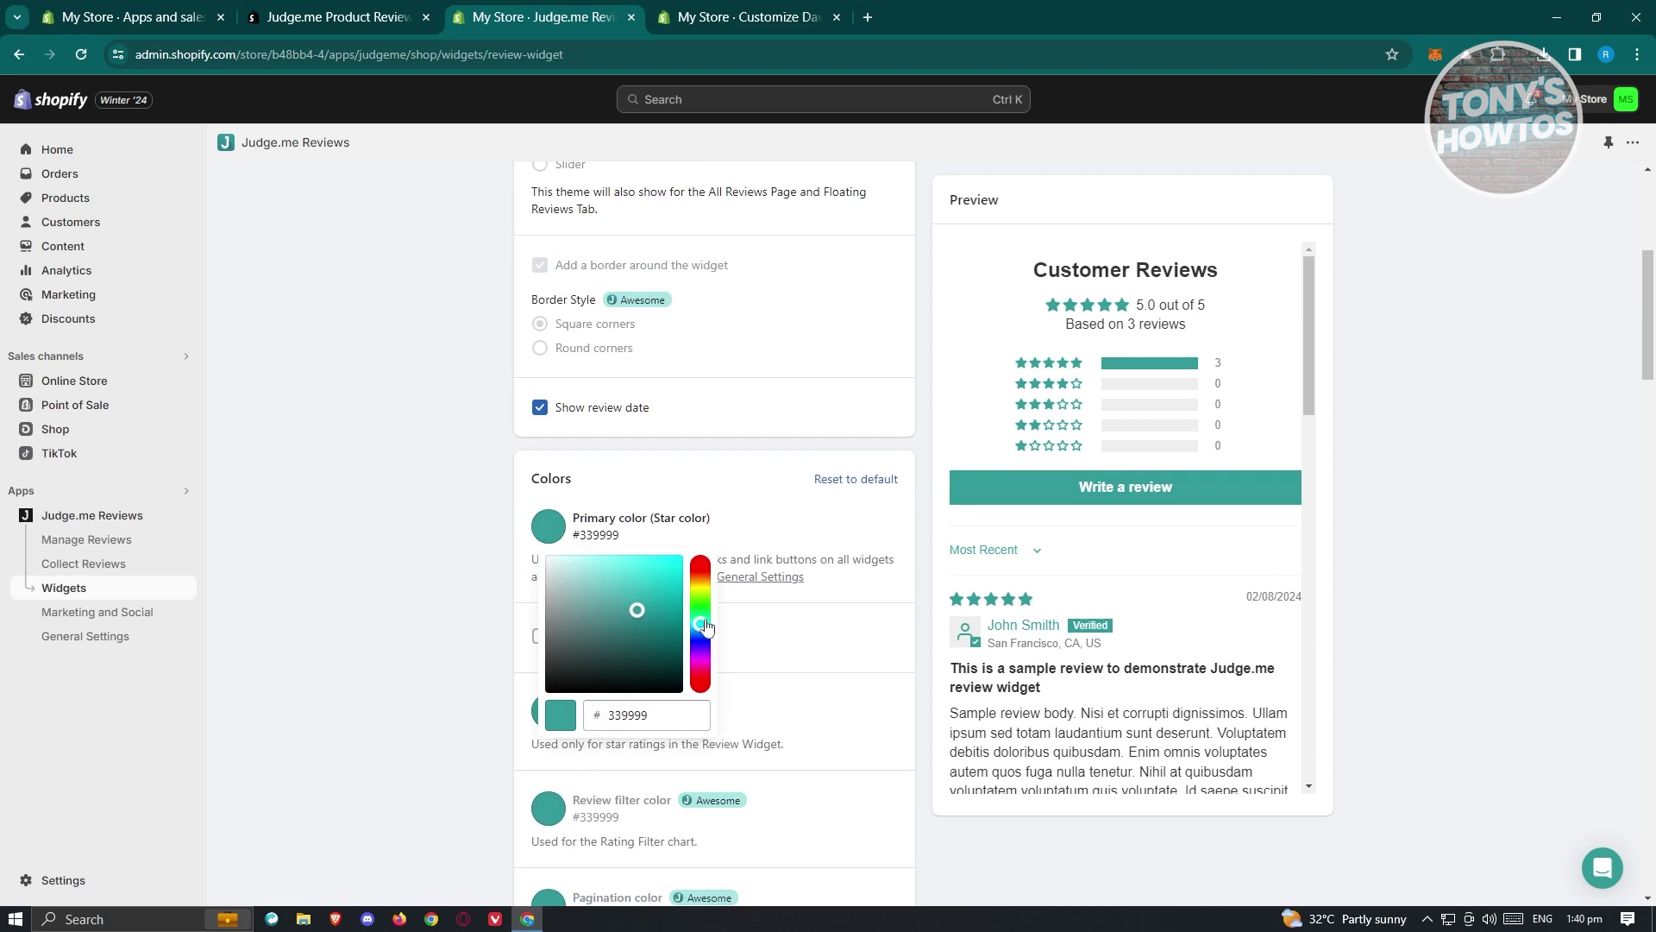
Step: Change the primary colour to dark red #993333 and look over the widget settings
drag(705, 626, 710, 537)
click(369, 475)
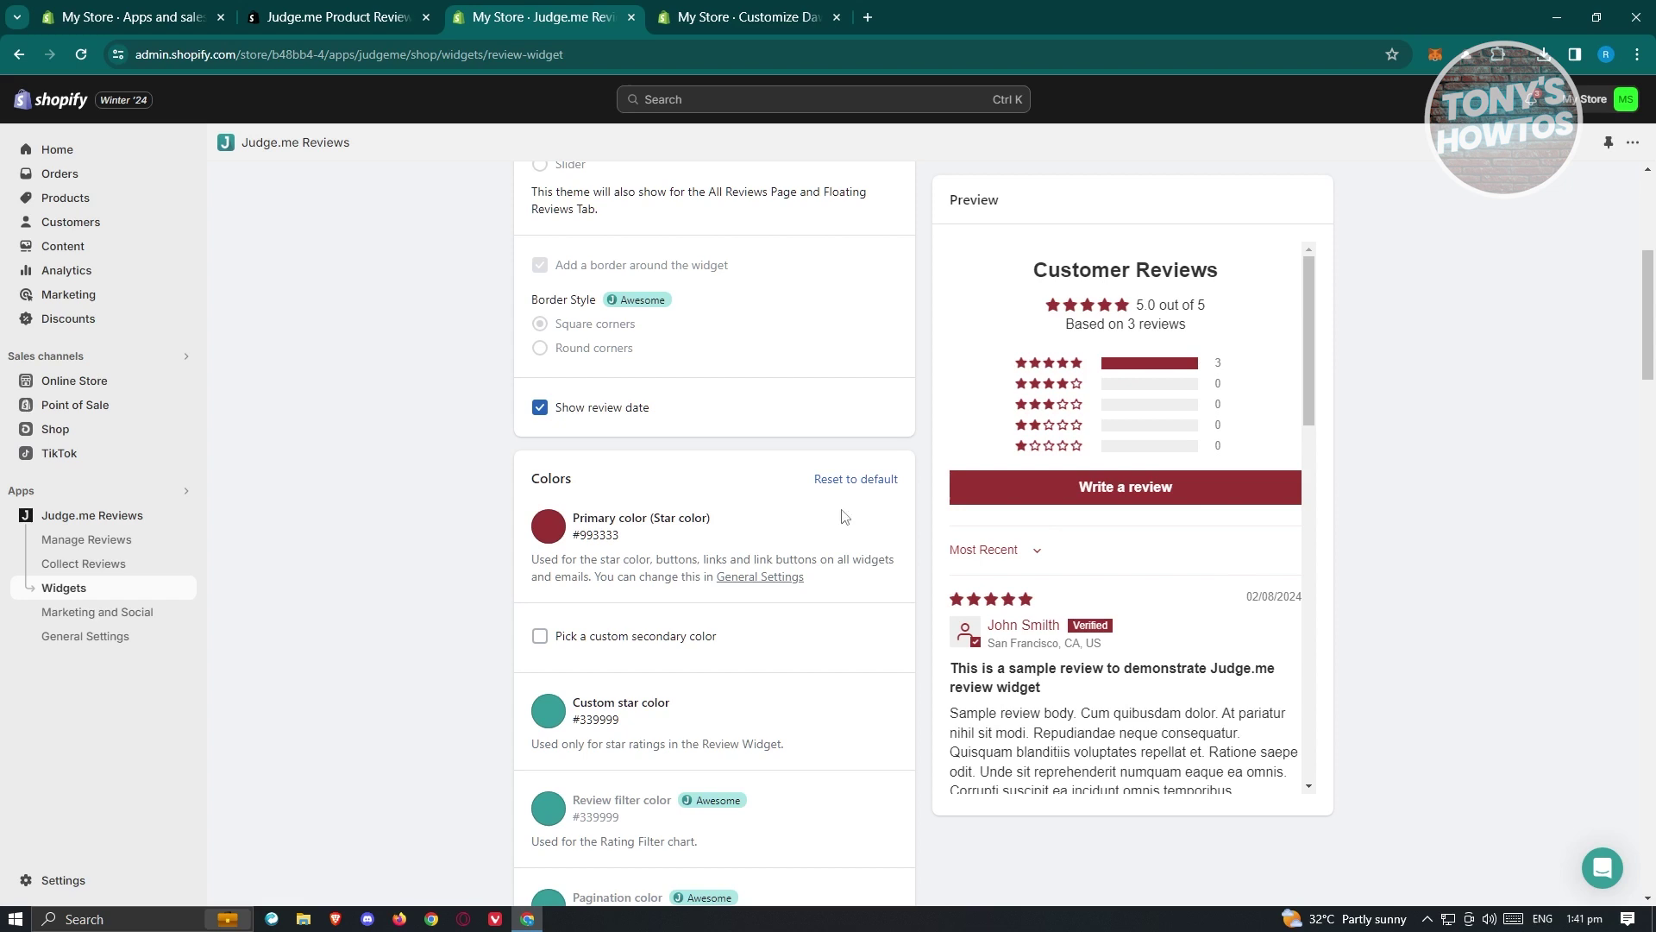
scroll(397, 565, down, 4)
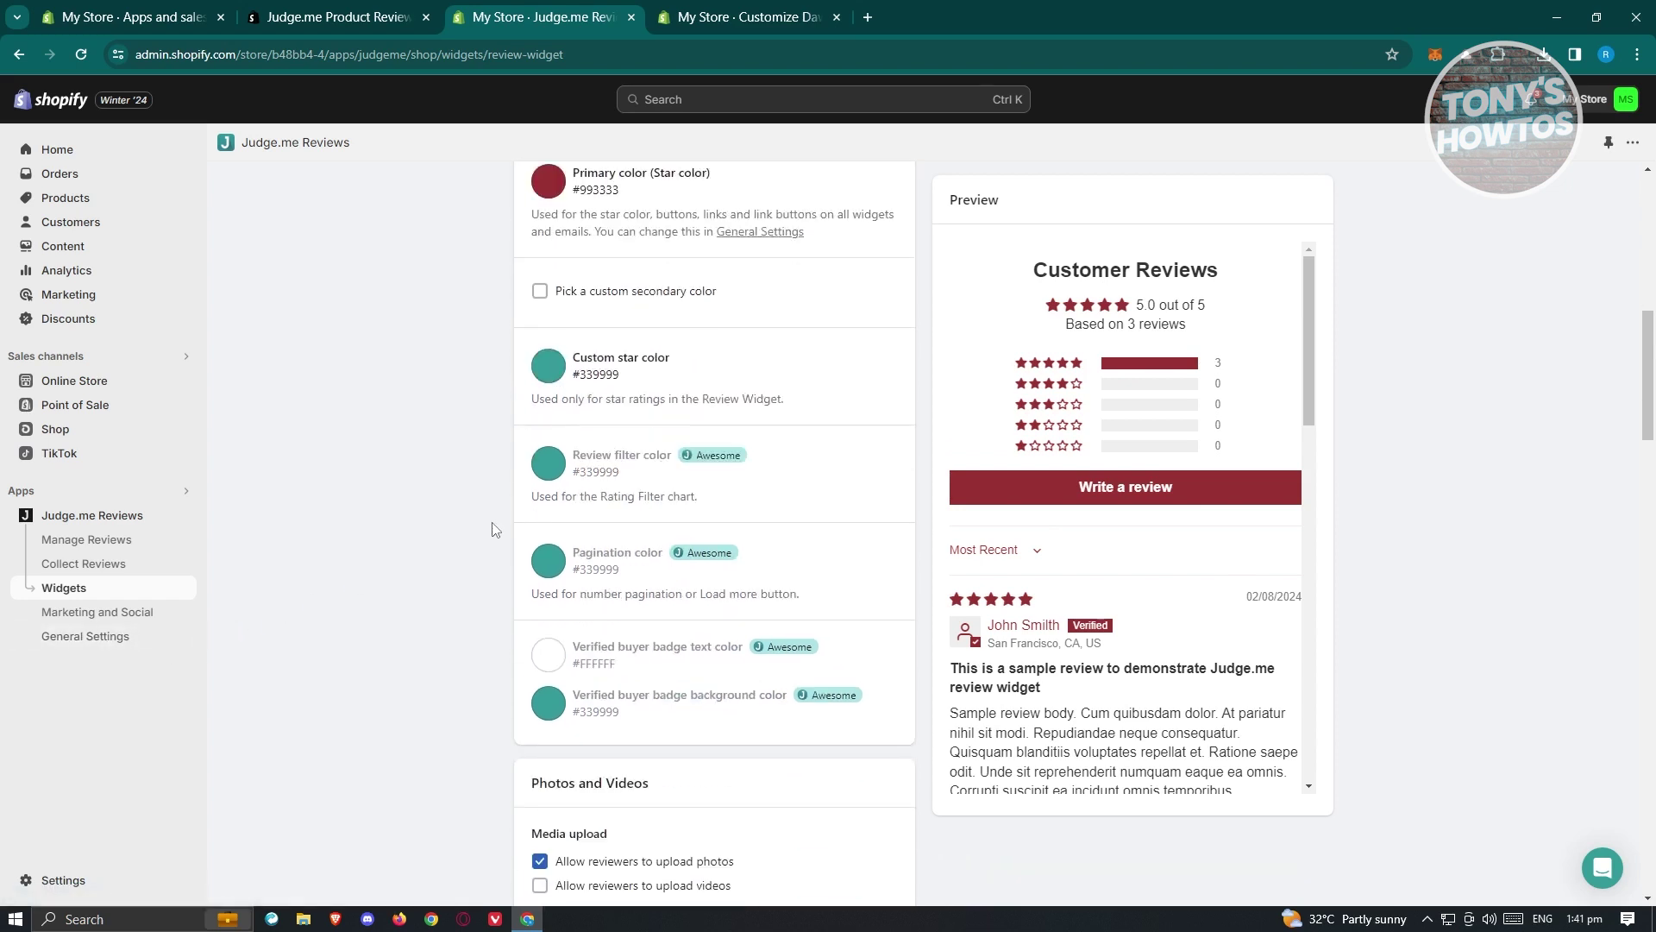
scroll(469, 567, down, 5)
scroll(473, 568, up, 5)
scroll(824, 783, down, 5)
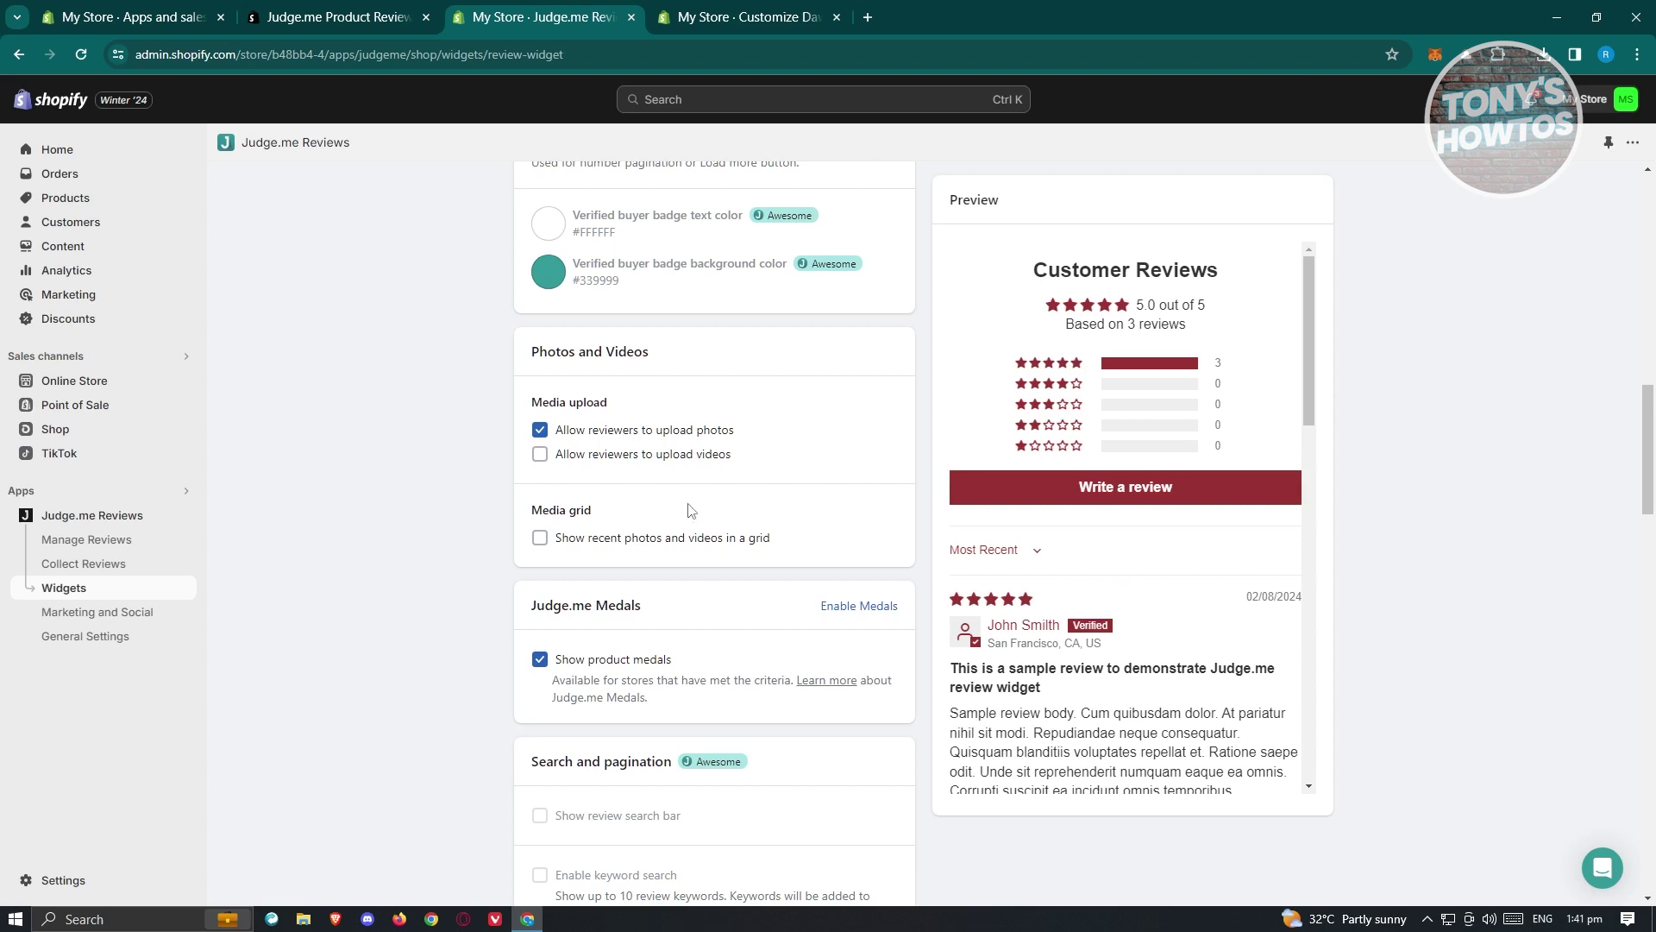
Step: Turn video uploads on and back off, then browse the remaining widget settings
click(539, 454)
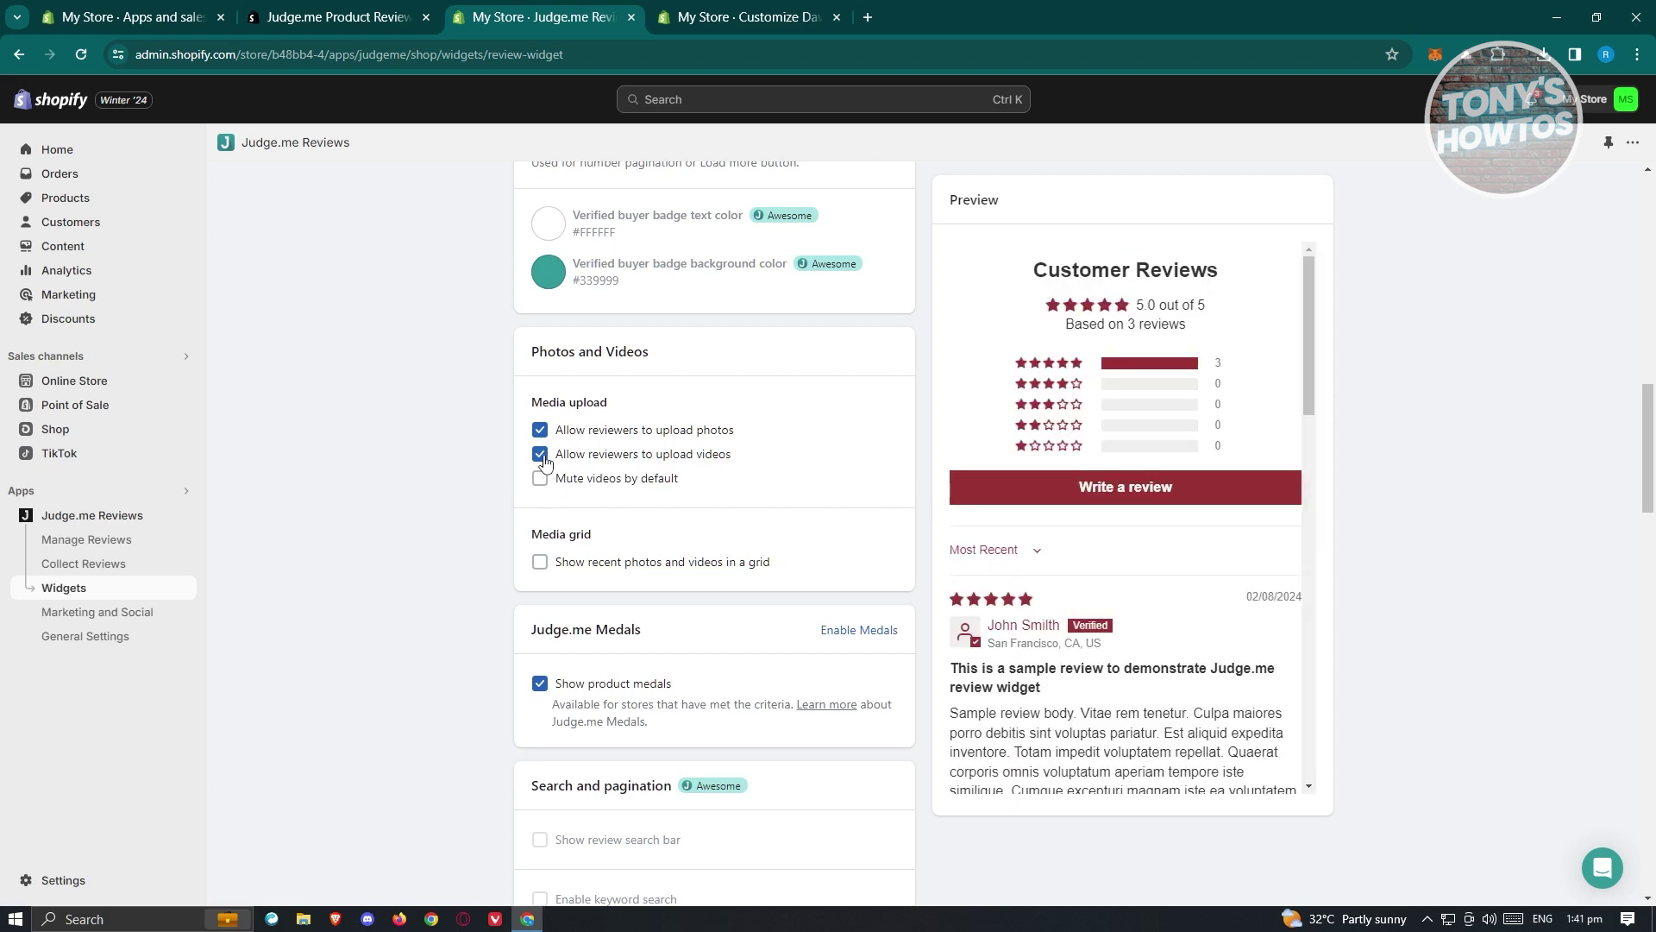
click(540, 454)
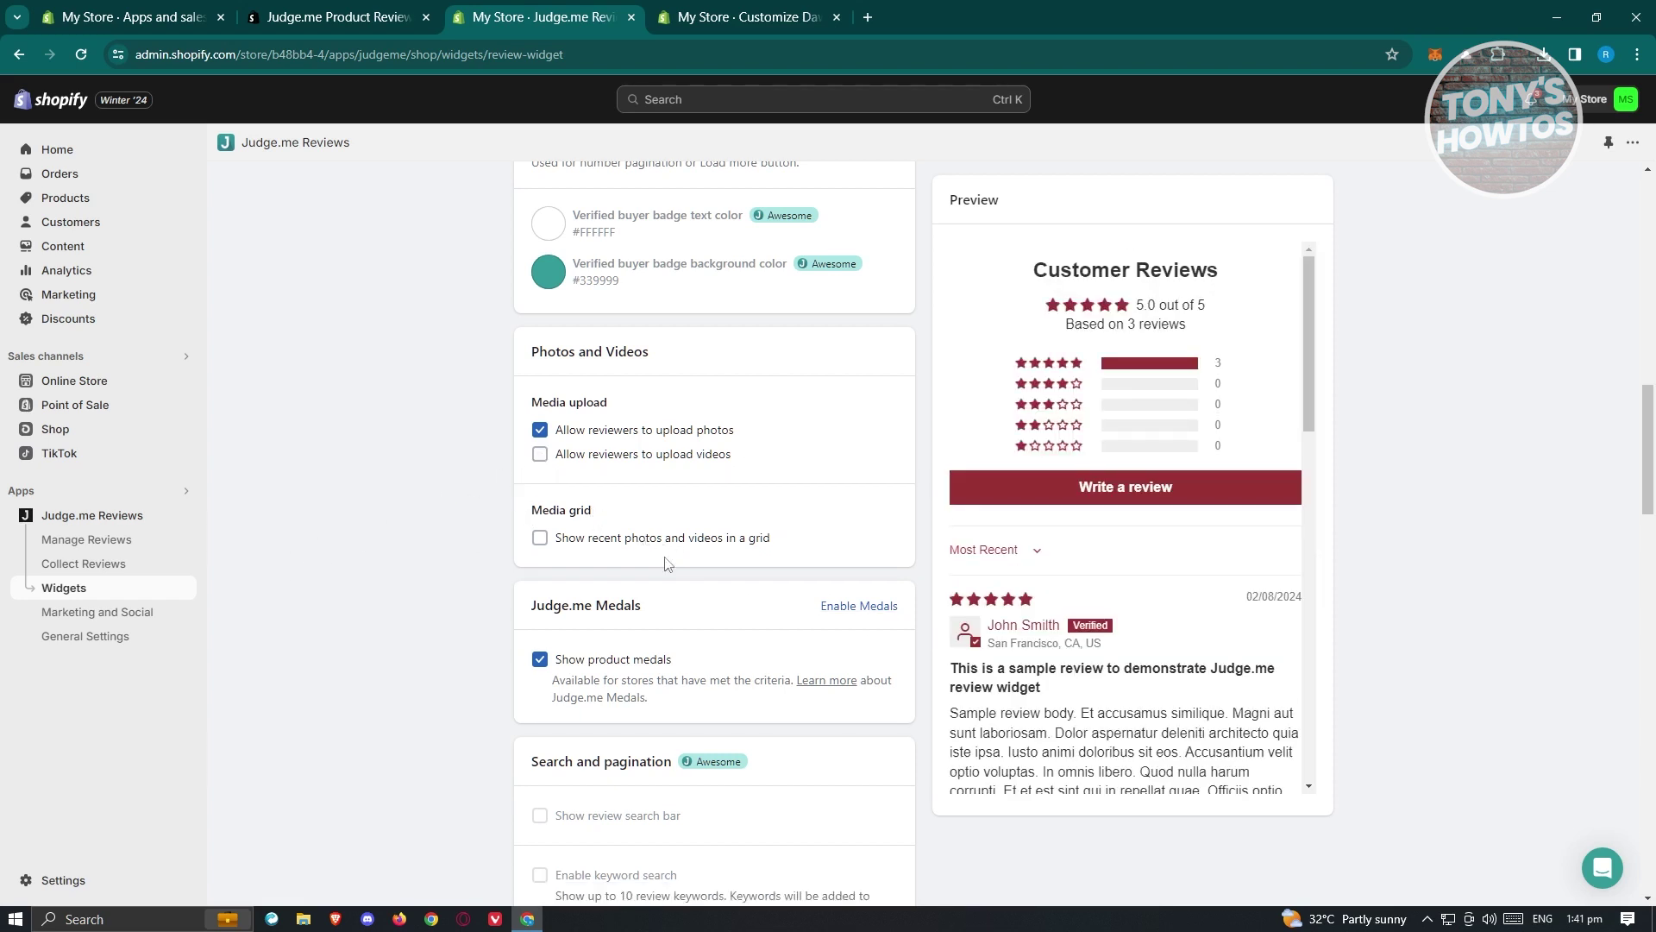
scroll(701, 573, down, 3)
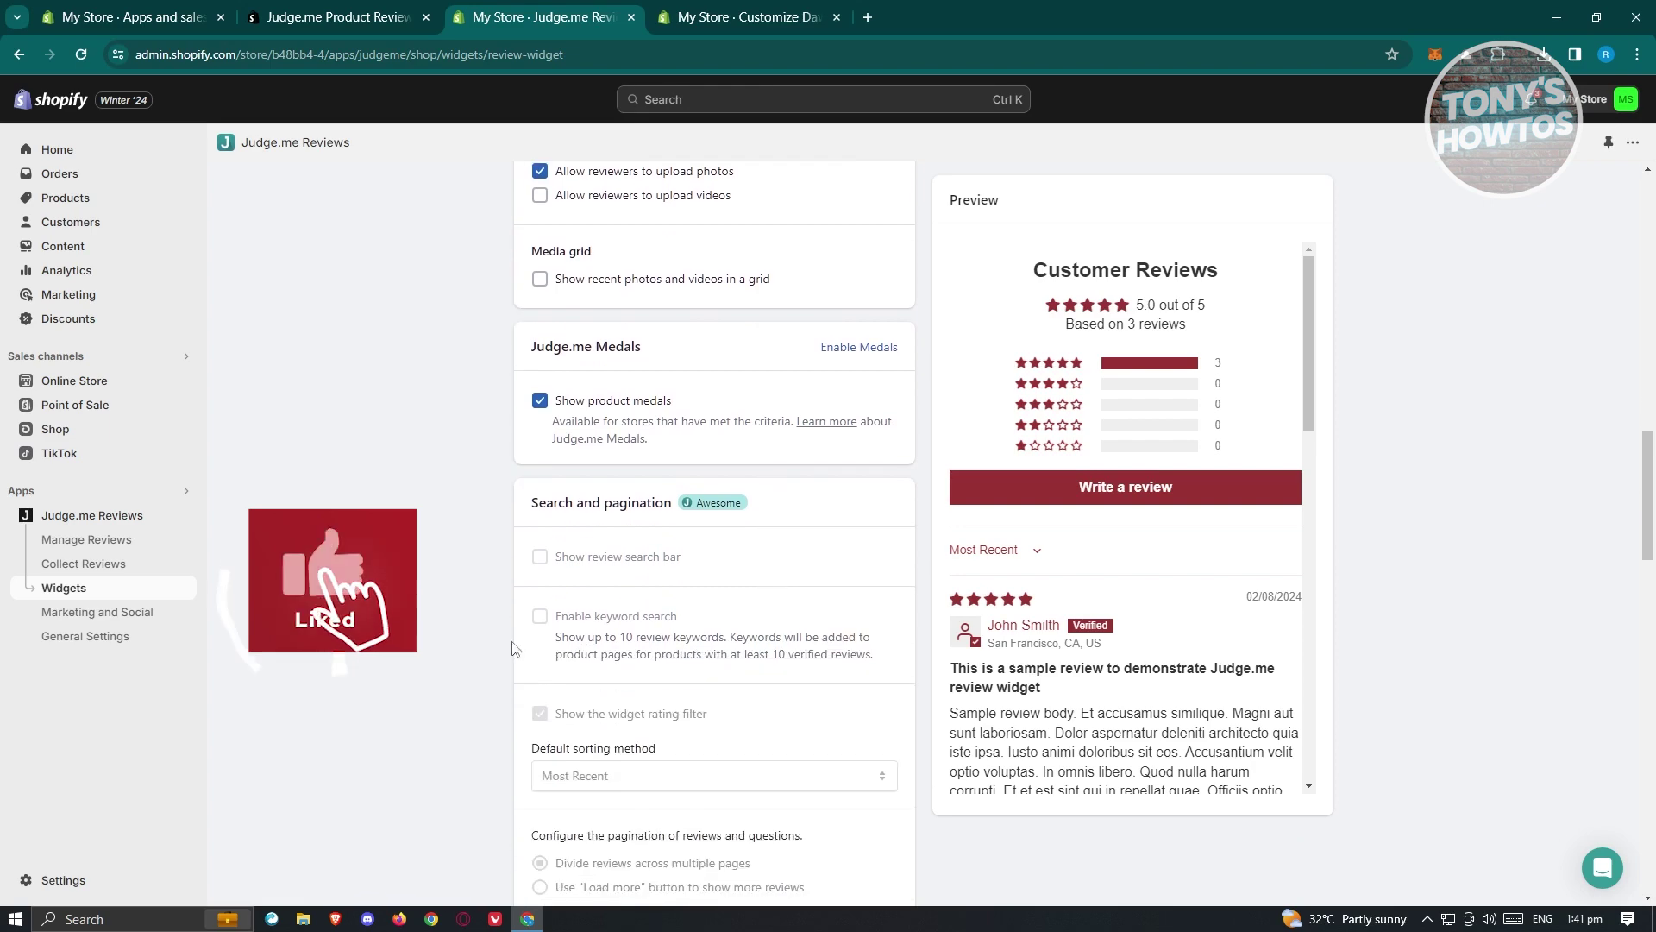
scroll(647, 535, down, 9)
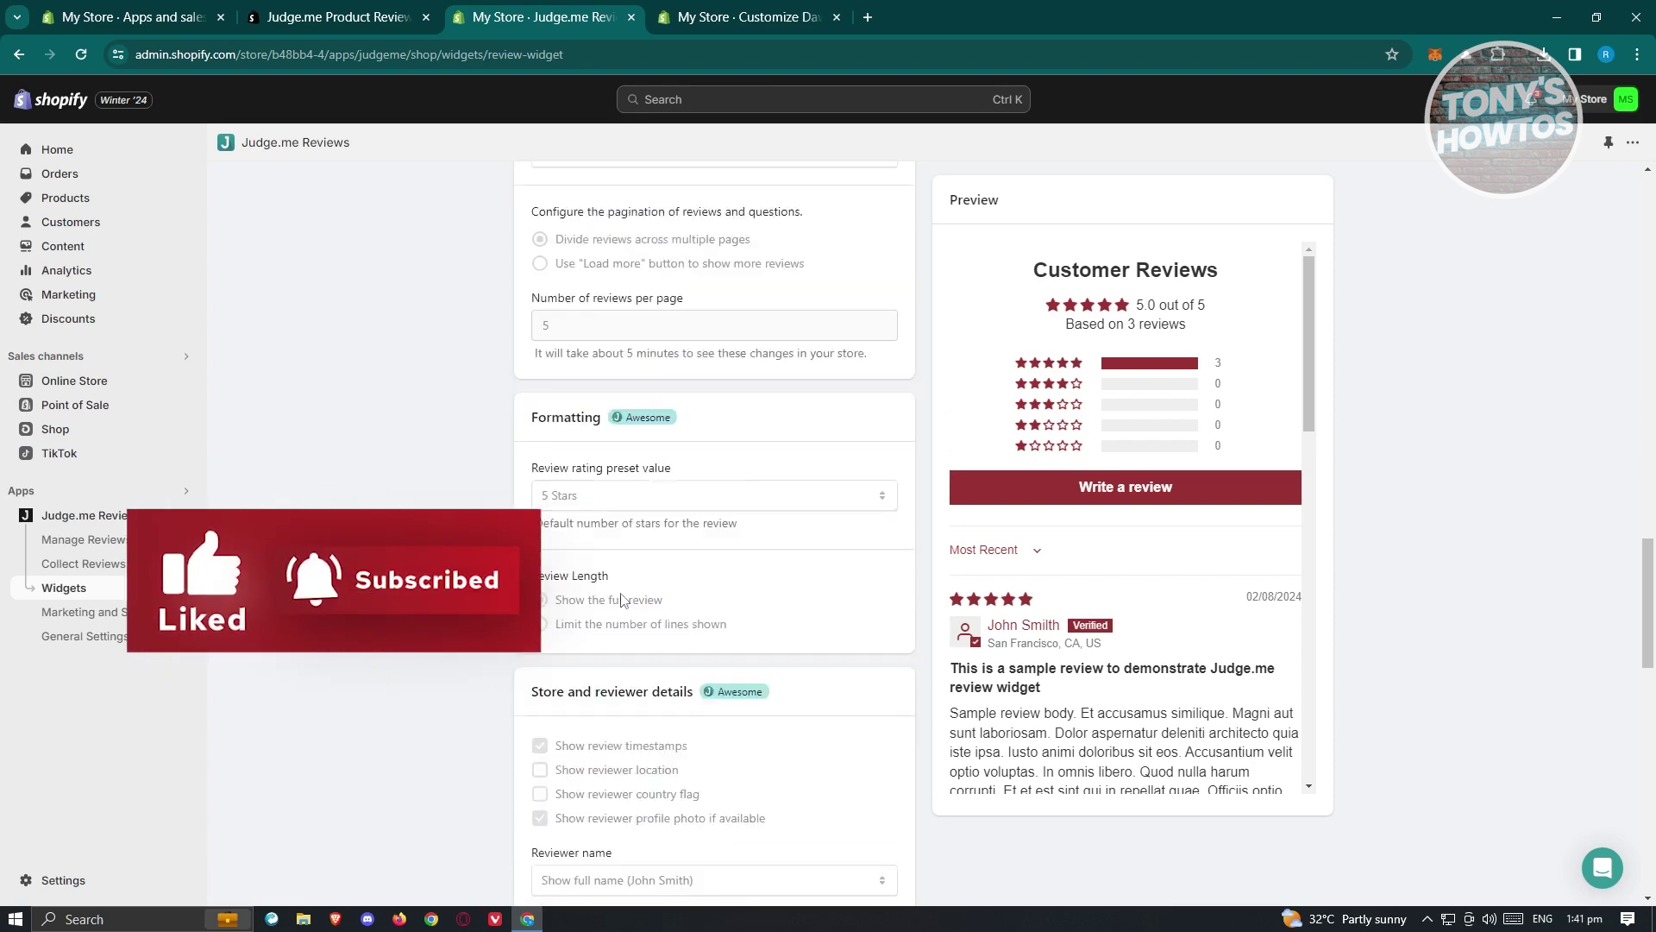
scroll(627, 595, down, 8)
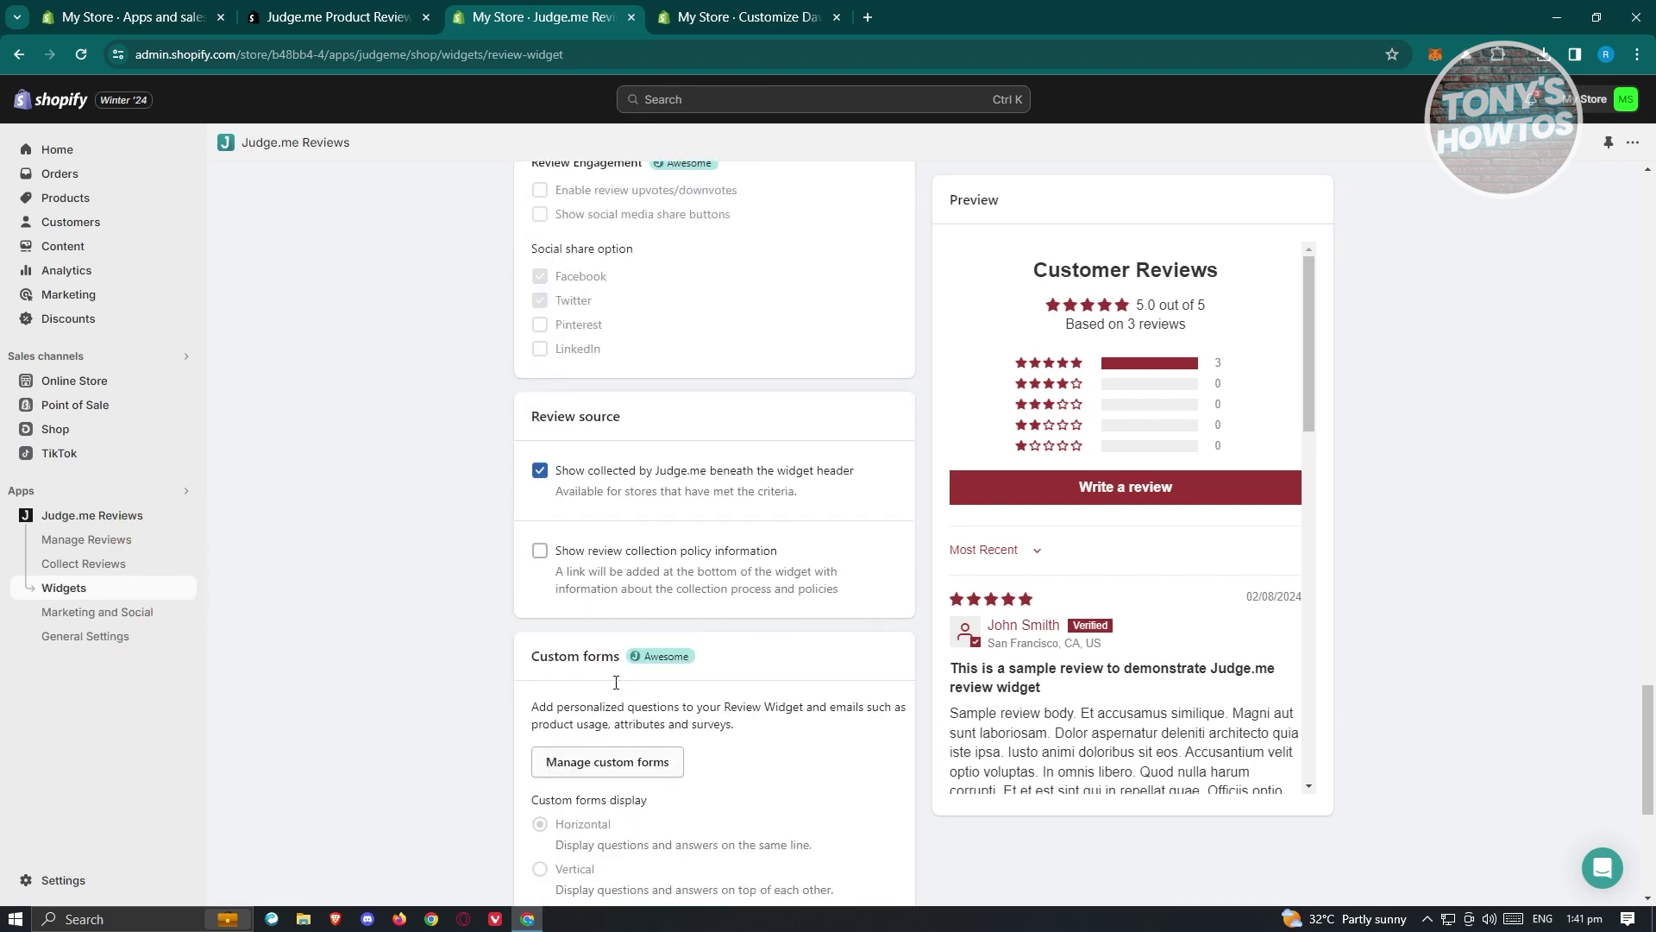
scroll(612, 678, down, 1)
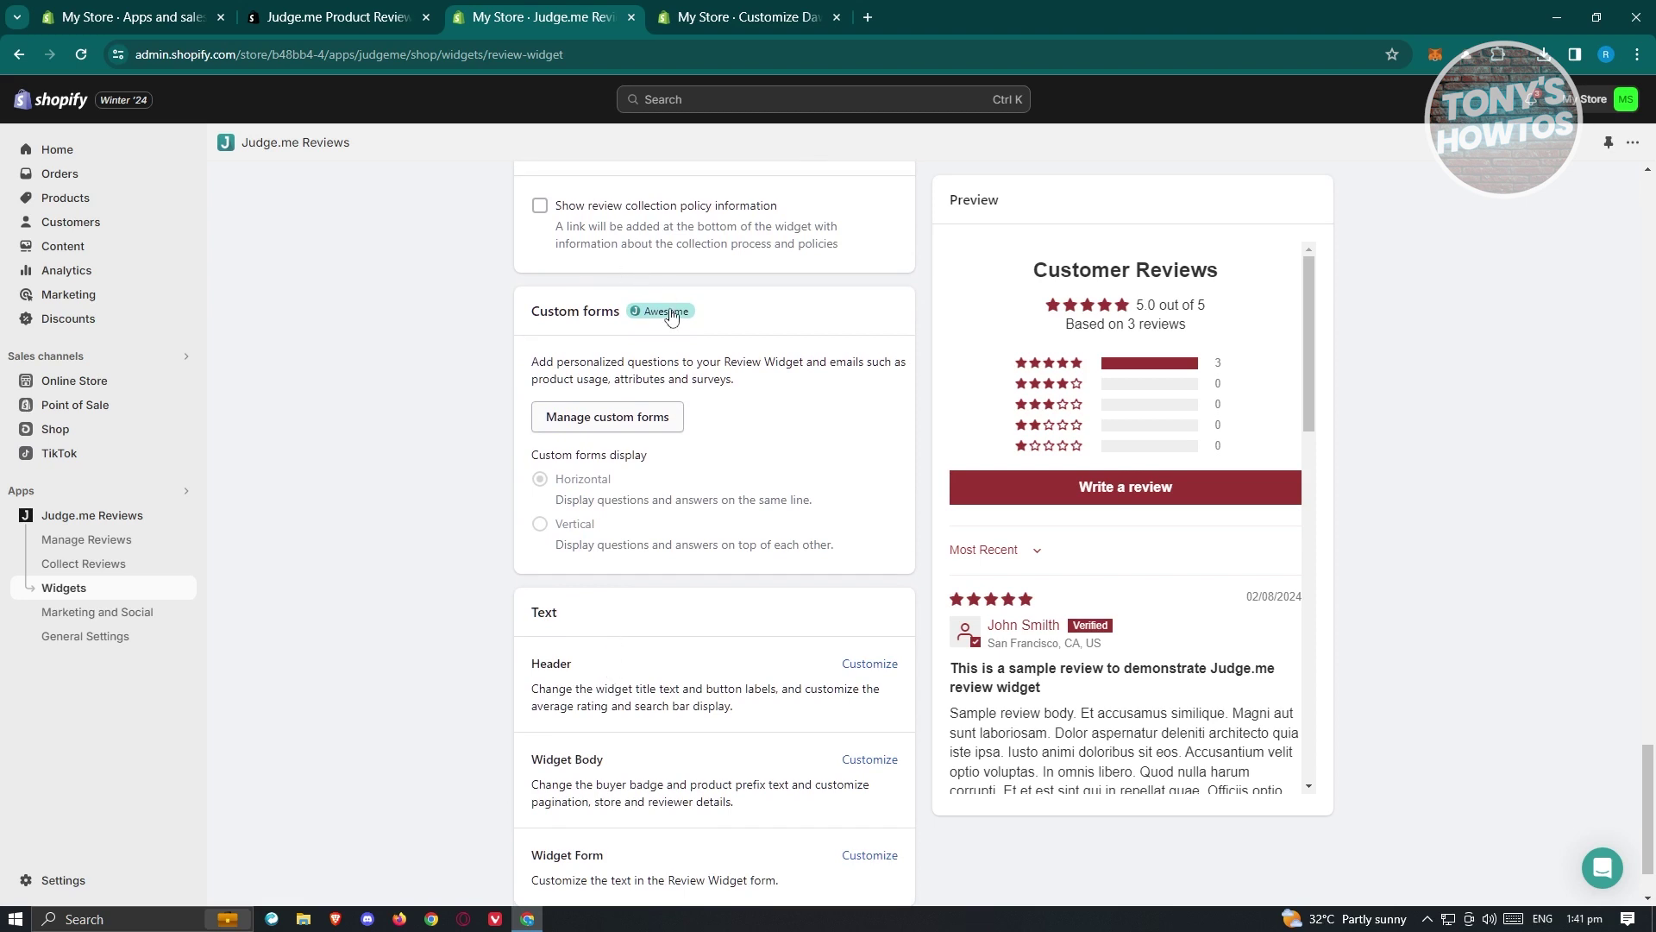
scroll(720, 414, down, 1)
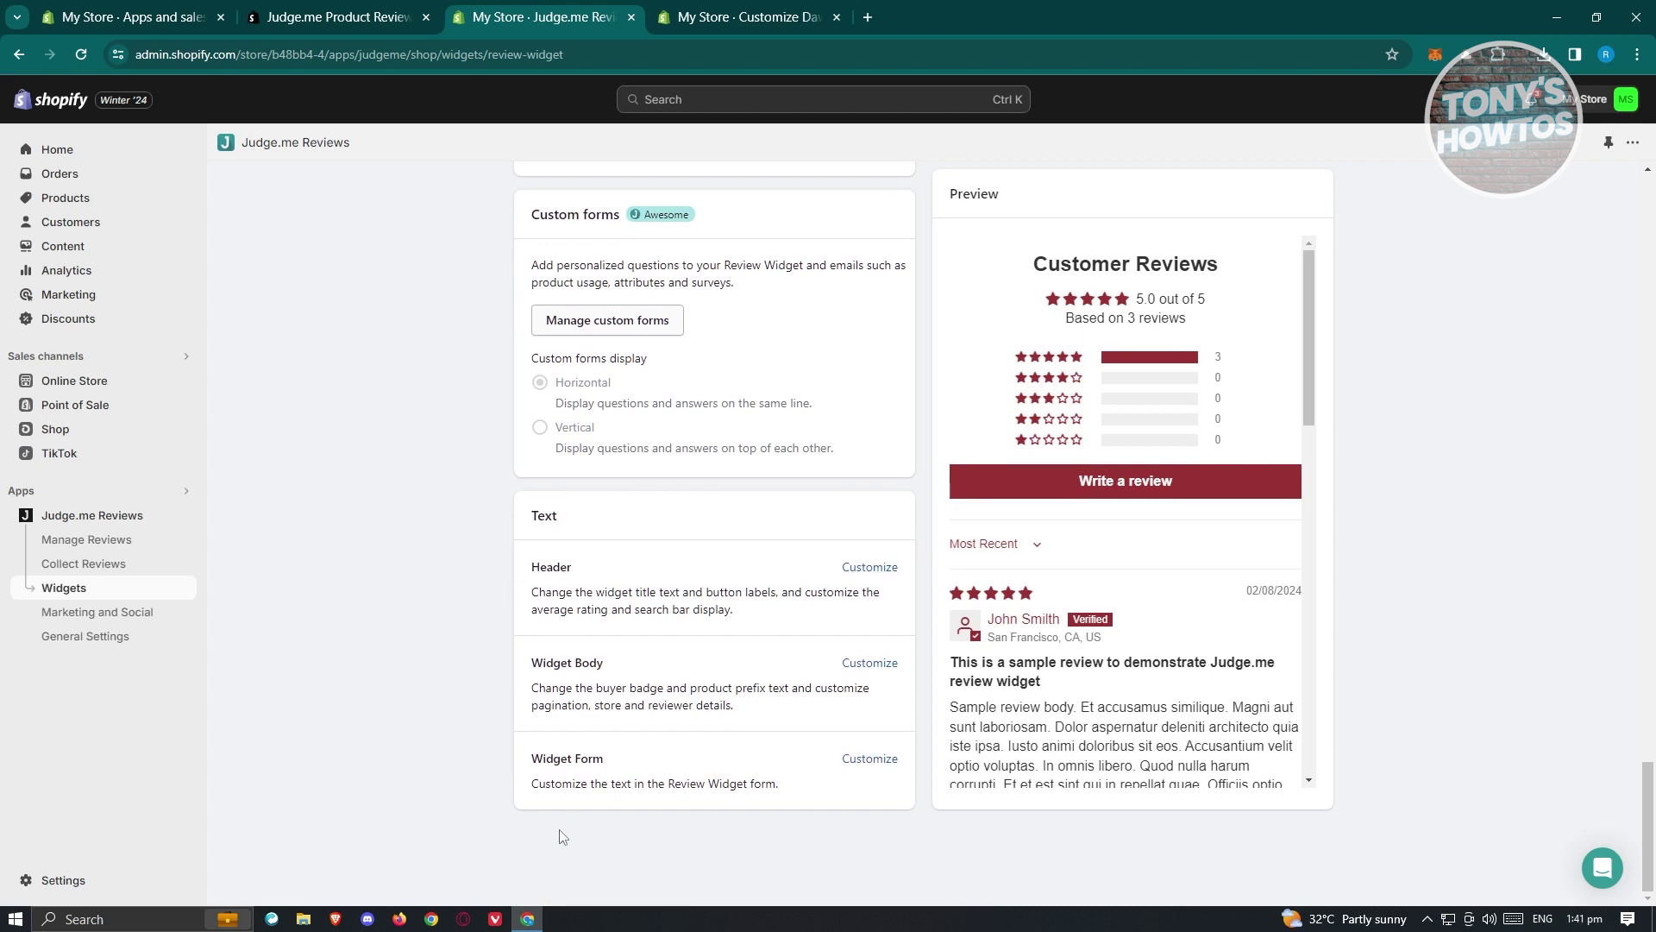
Step: Review the widget's Body, Form and Heading text fields, then go to Marketing and Social
click(886, 761)
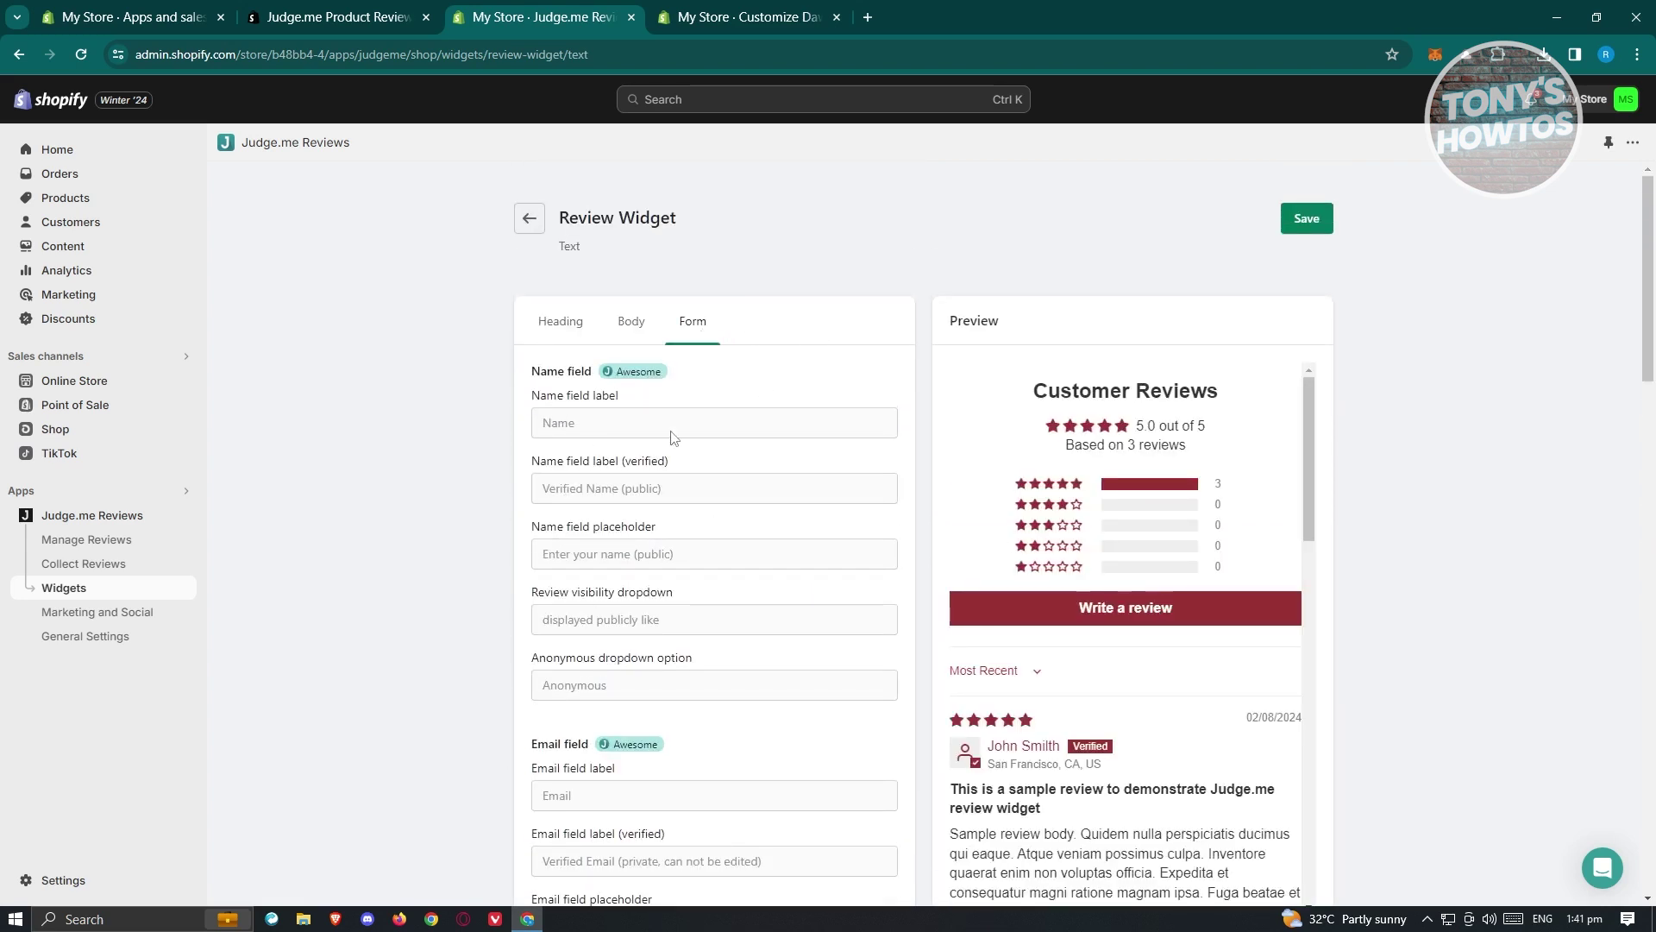
click(642, 340)
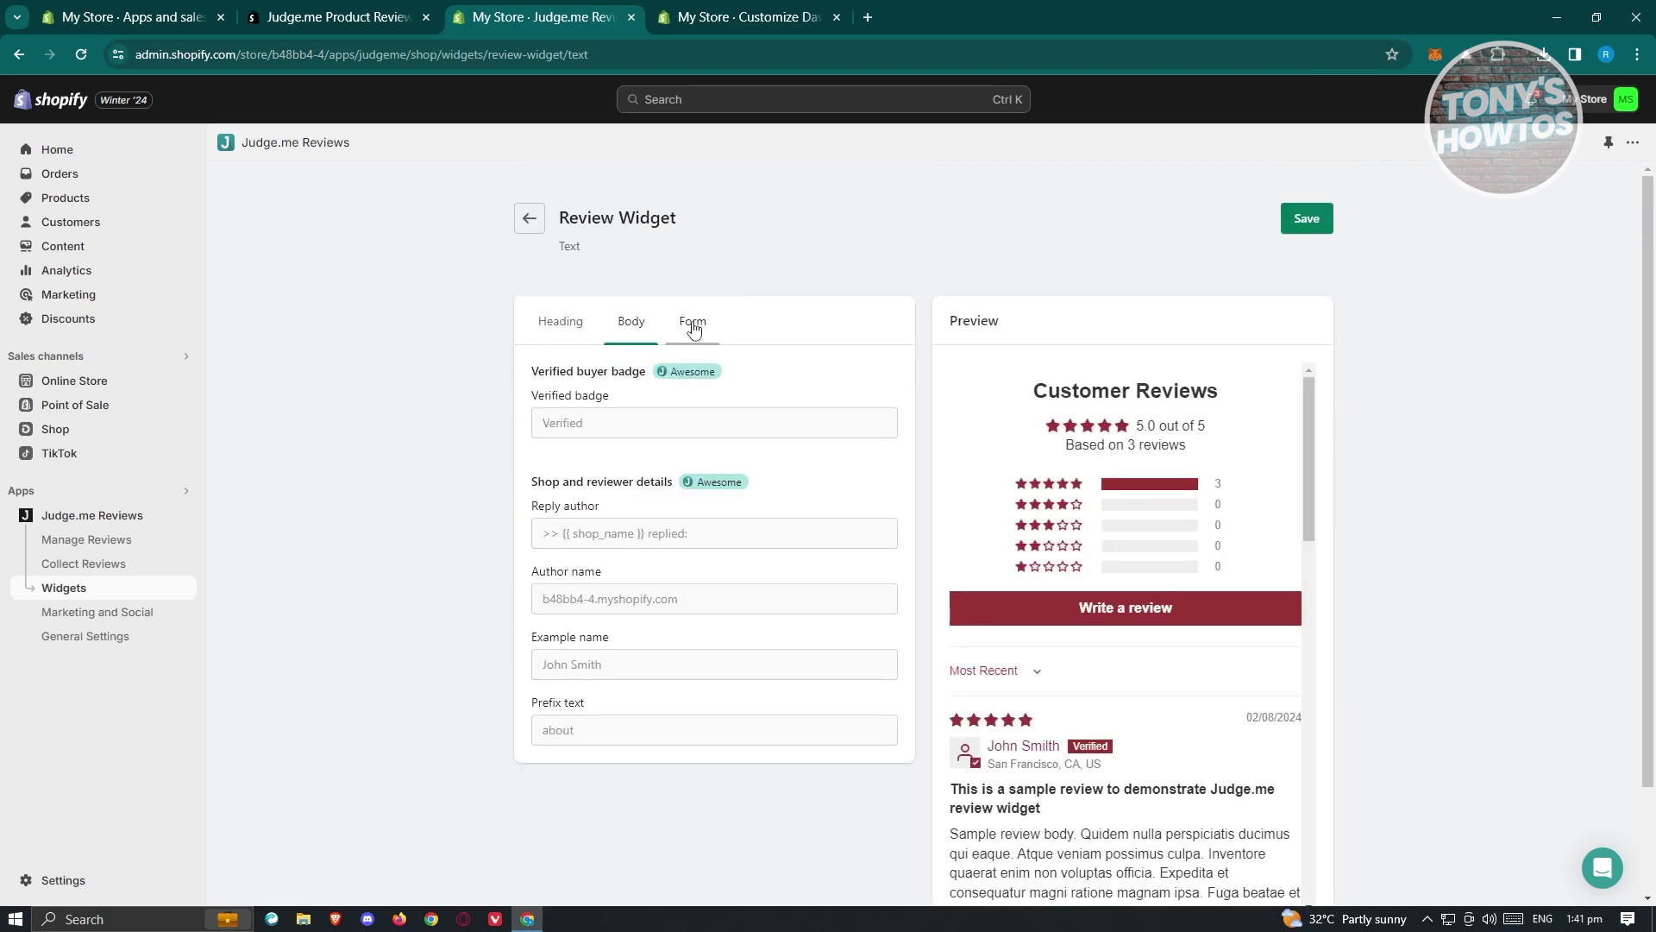
click(692, 326)
click(561, 323)
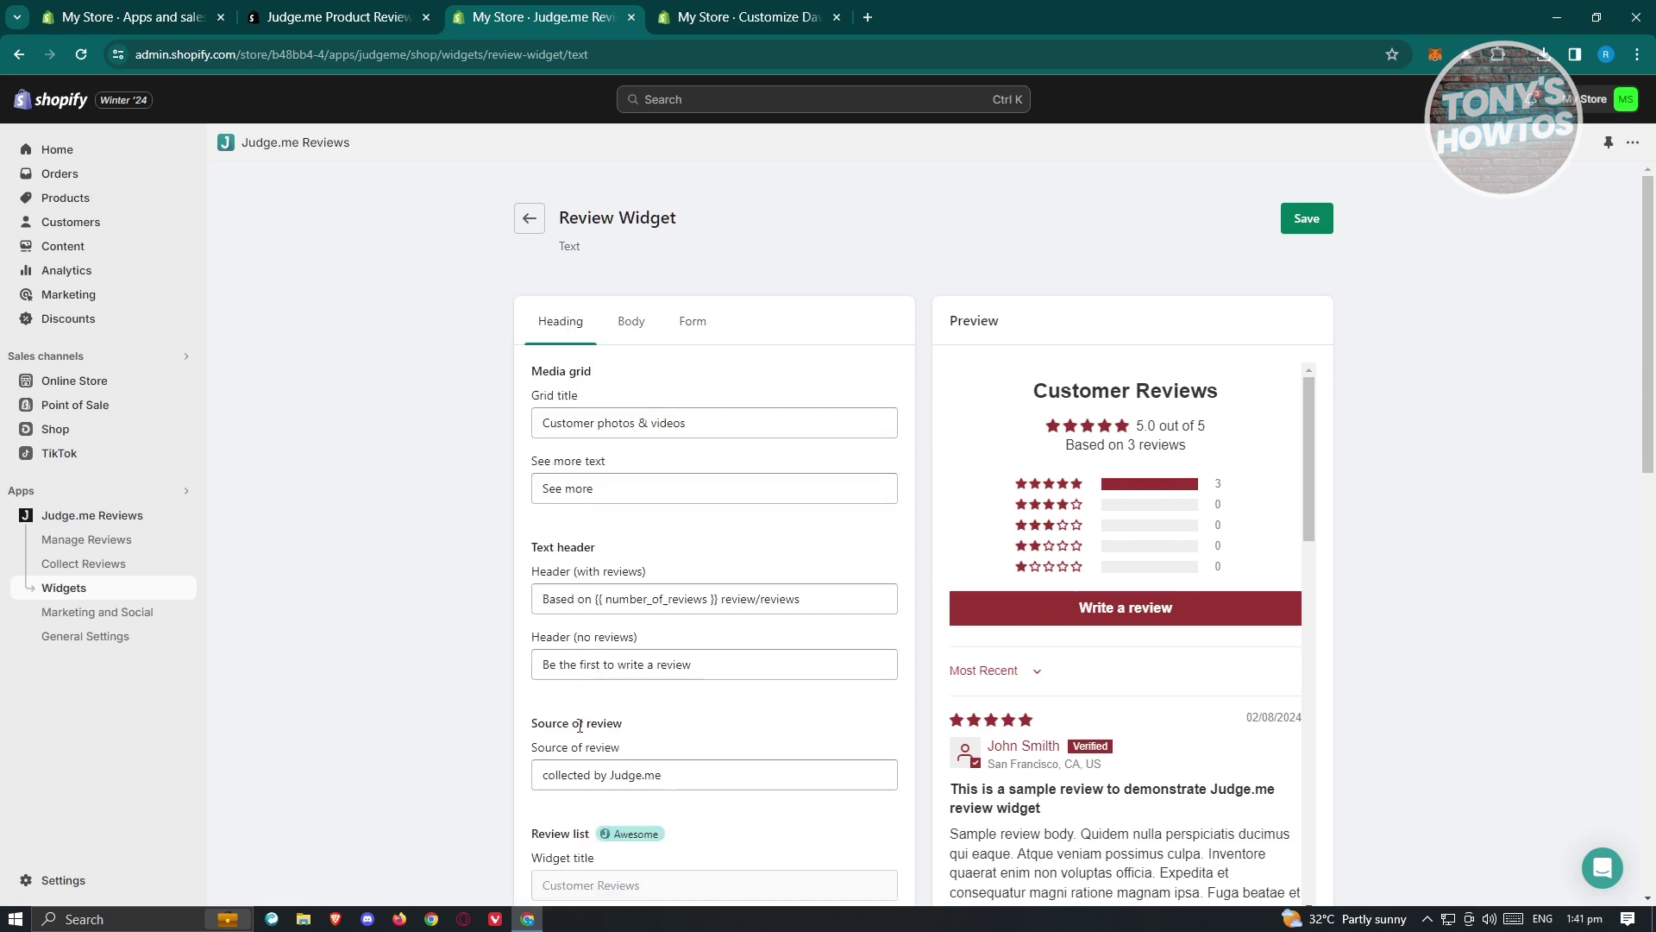
click(96, 620)
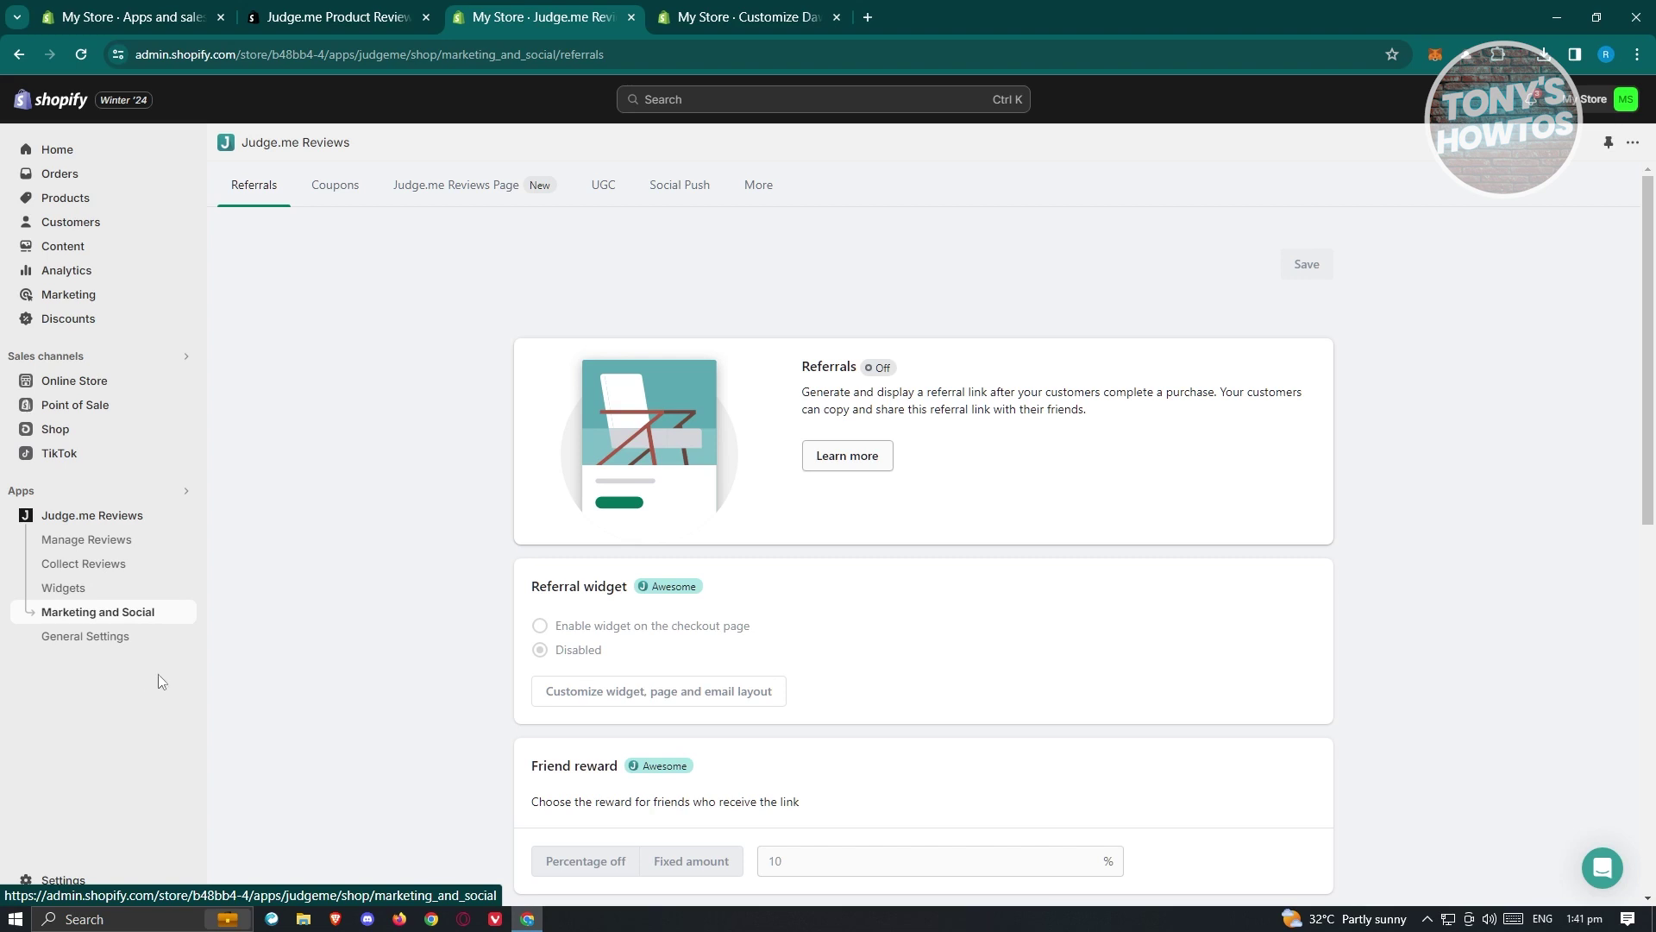
Step: Open Judge.me's General Settings and look through the Account tab
click(118, 643)
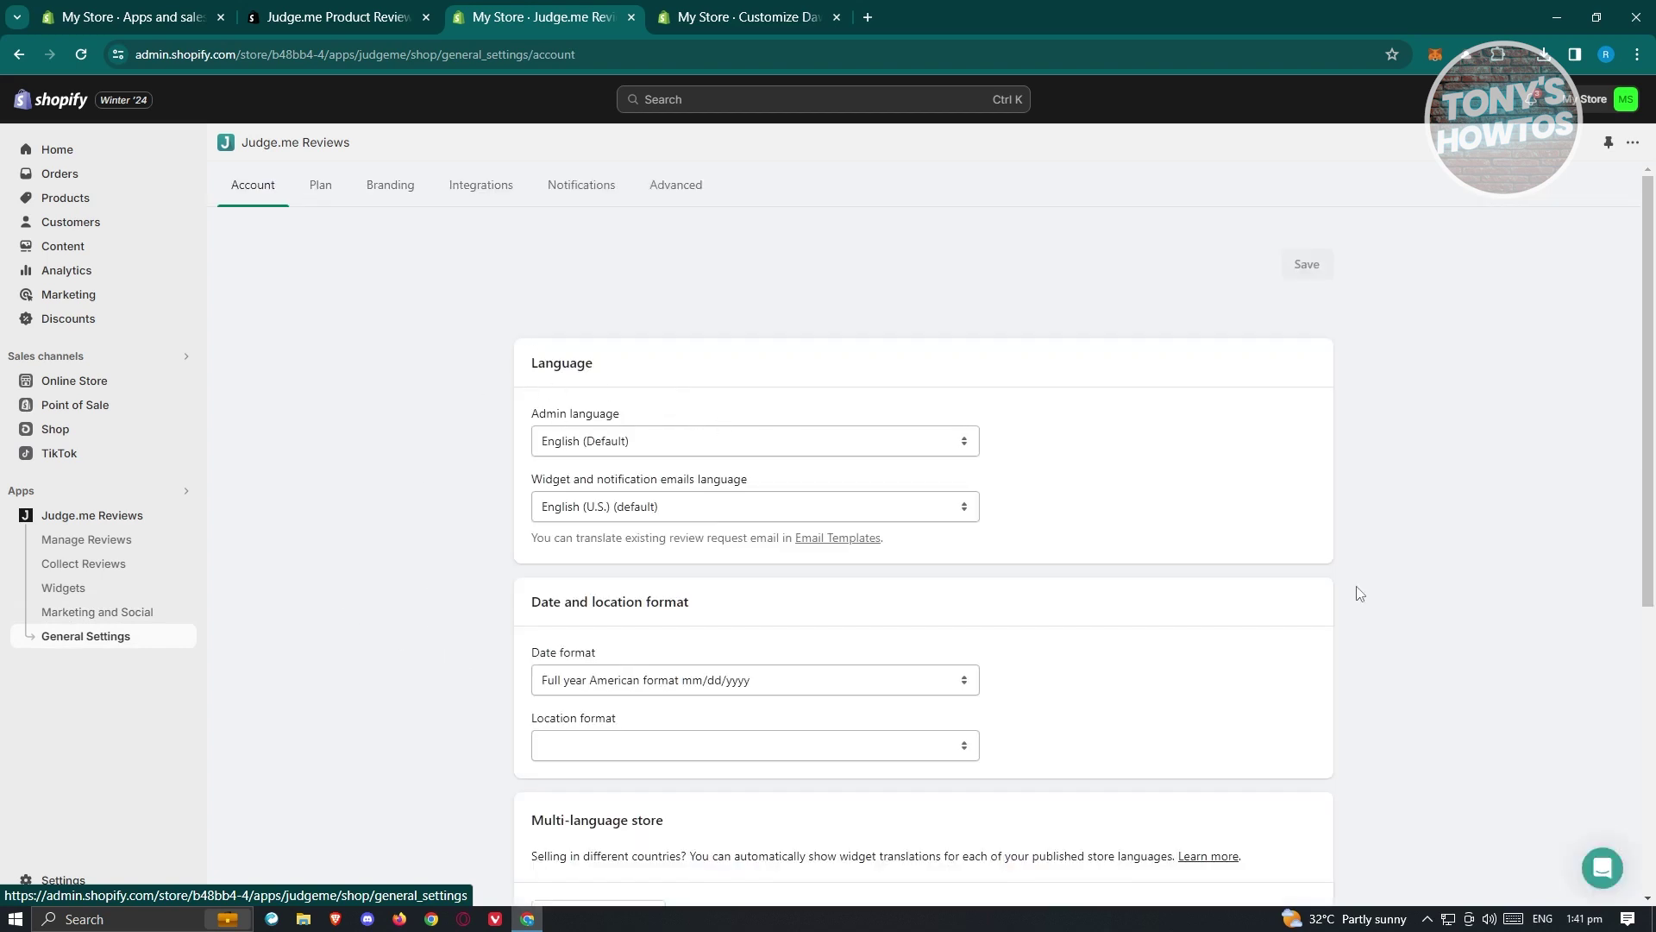
scroll(917, 373, down, 2)
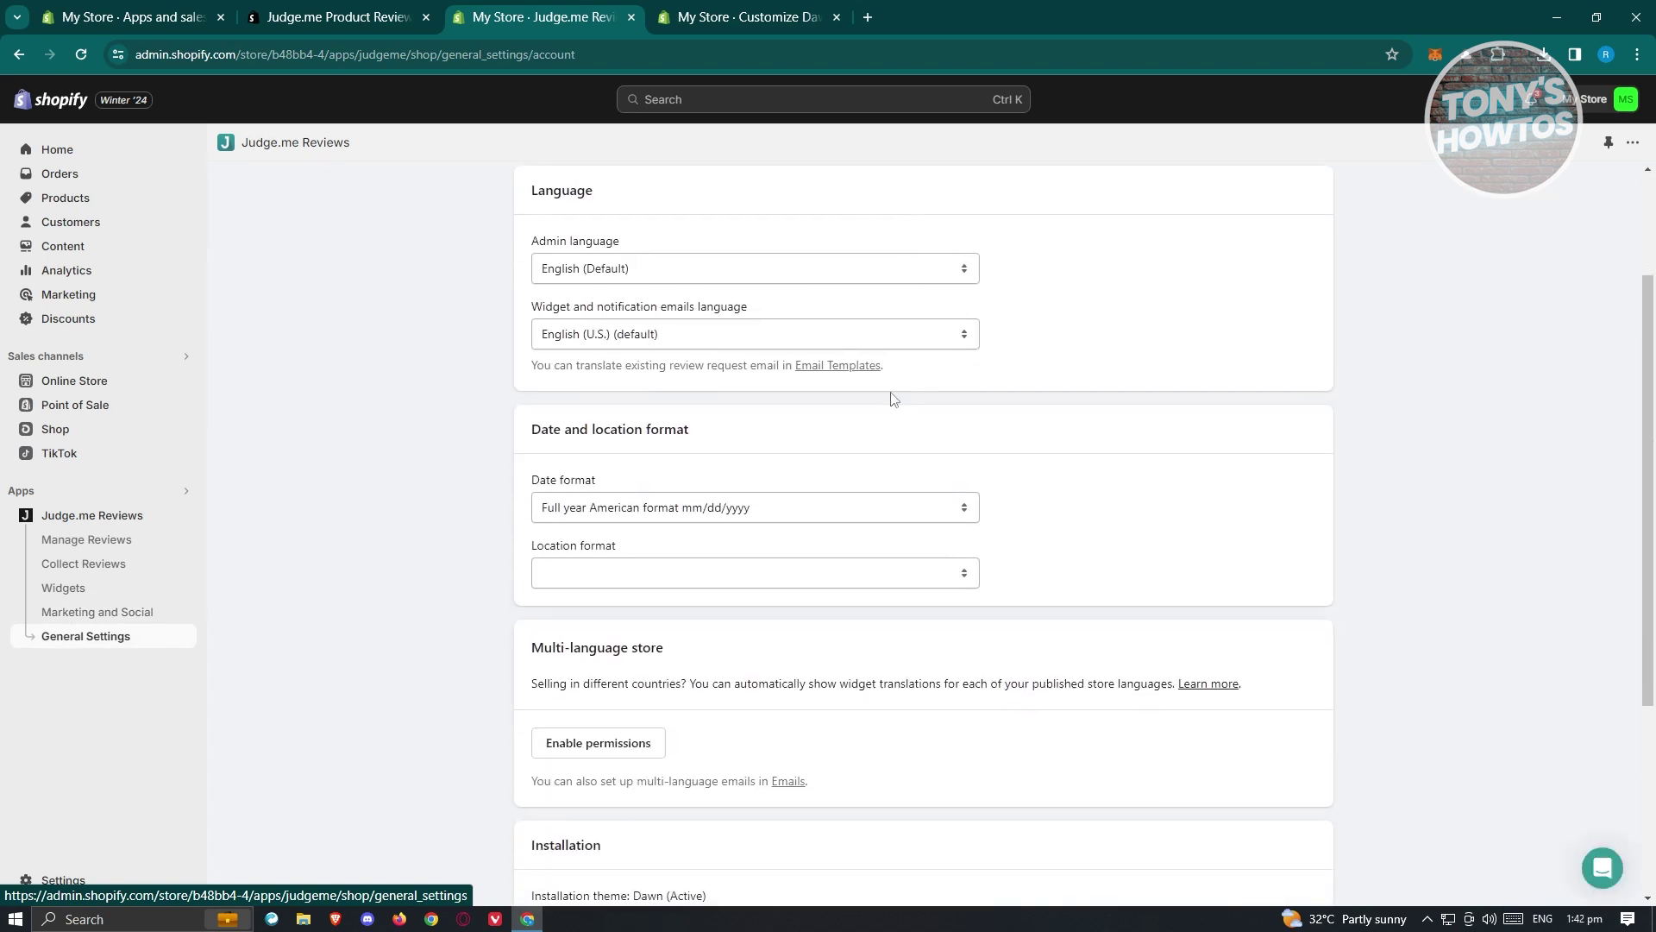
scroll(1095, 673, down, 3)
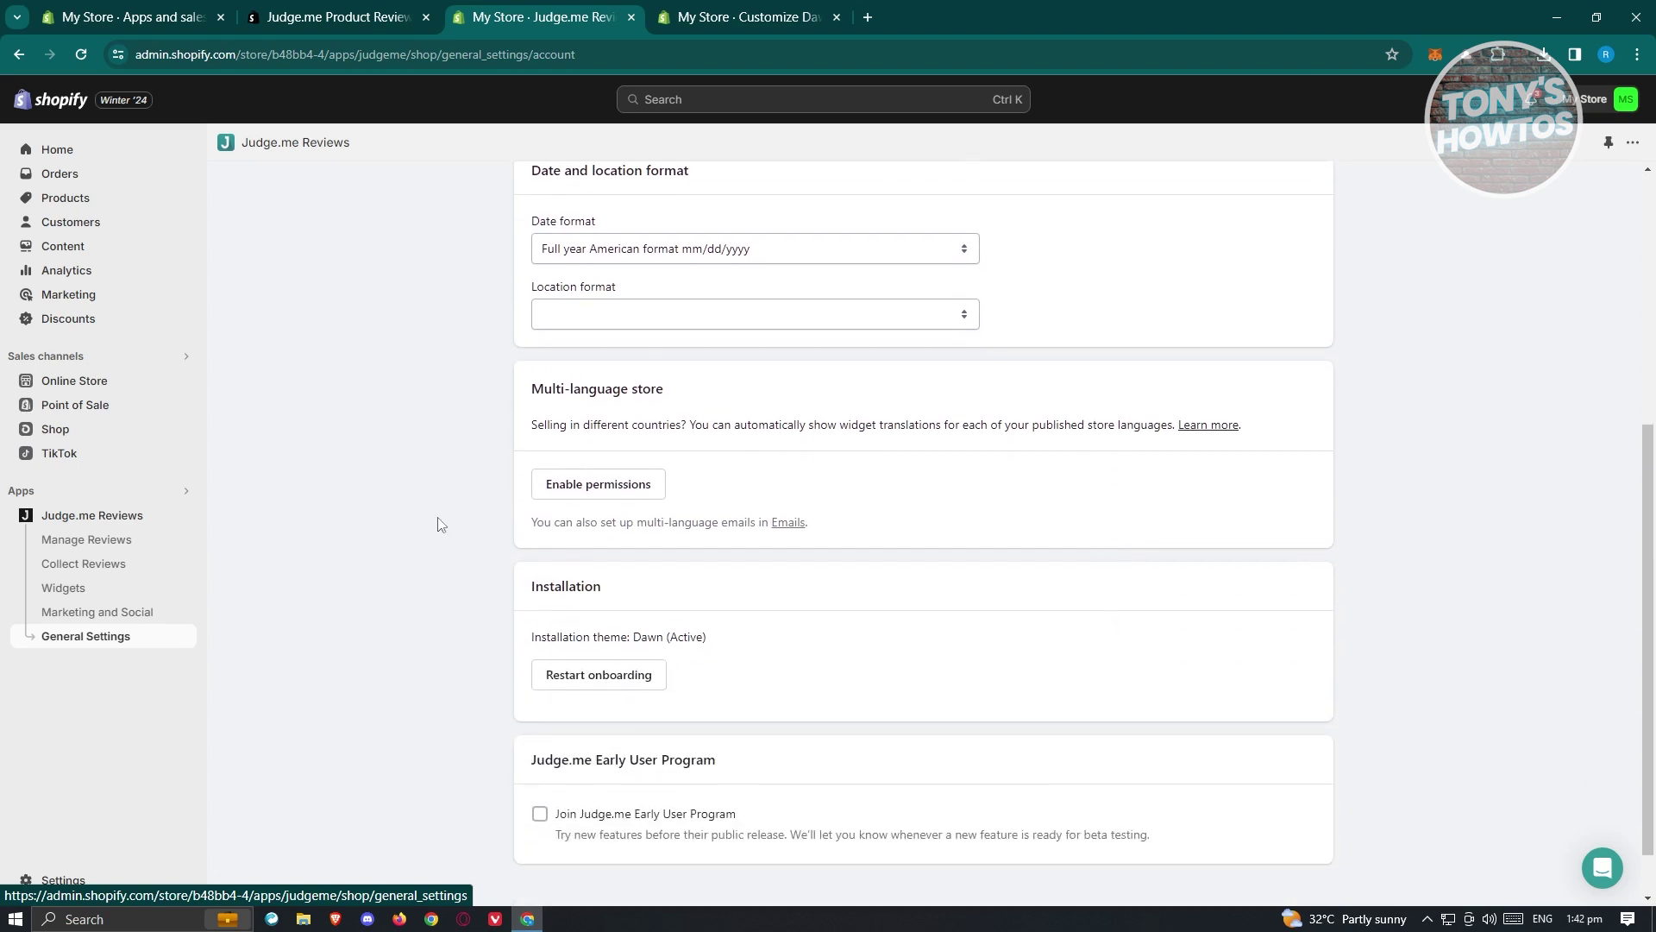
scroll(897, 595, down, 1)
scroll(952, 635, up, 6)
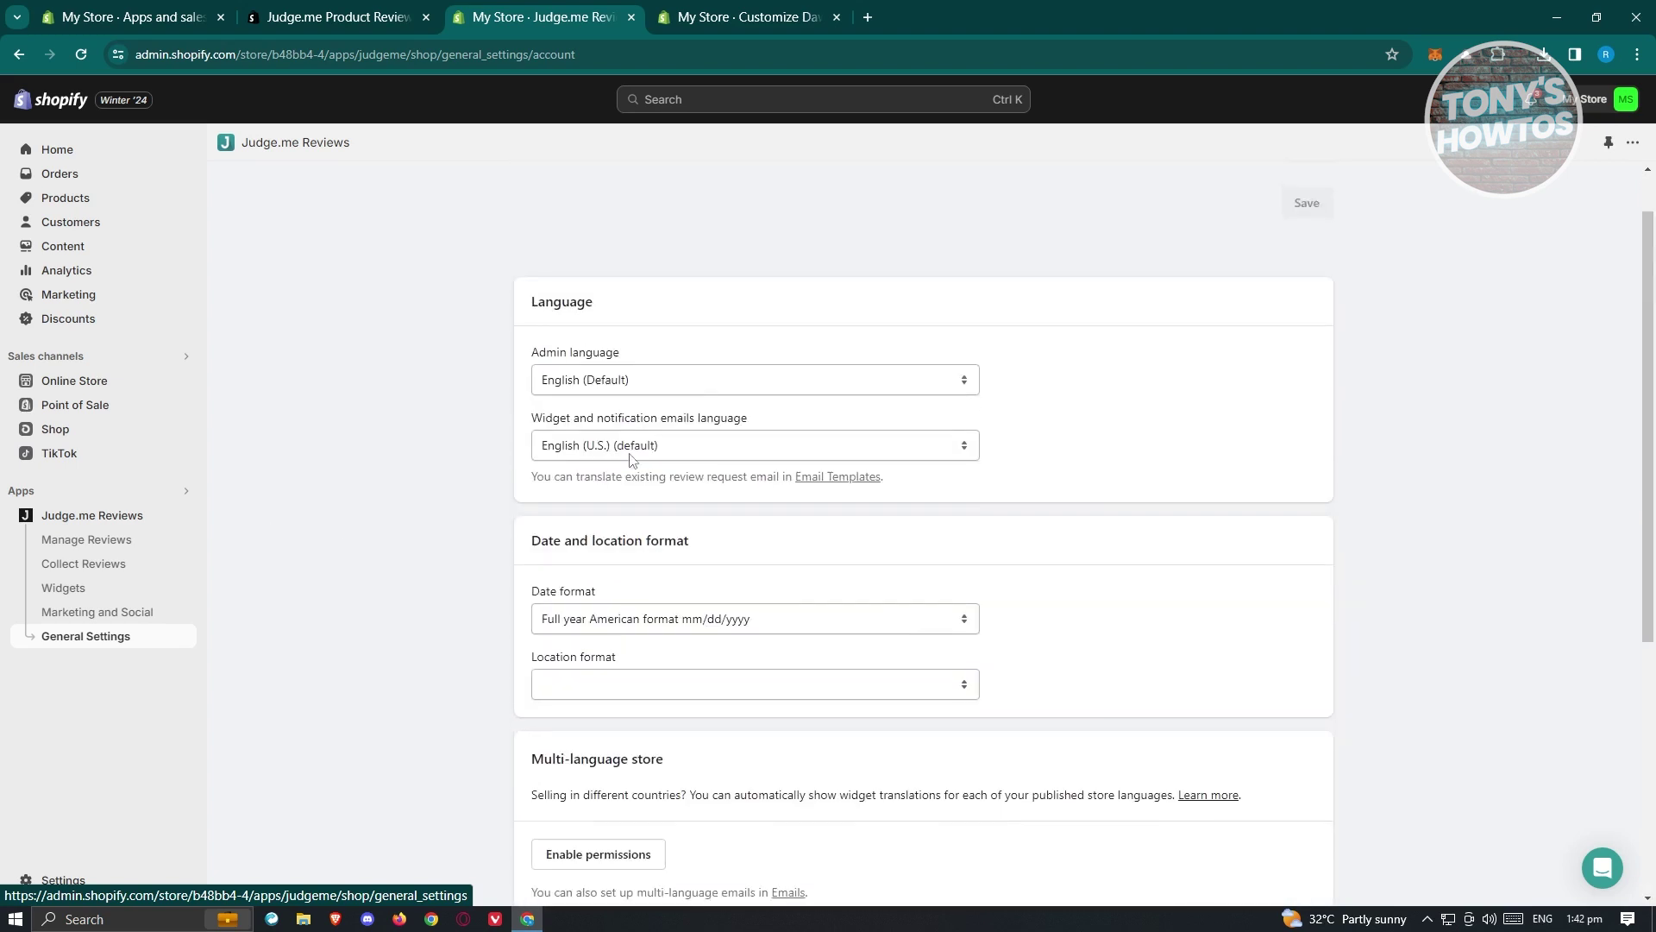
Step: View the Plan, Branding and Integrations tabs of General Settings
click(318, 186)
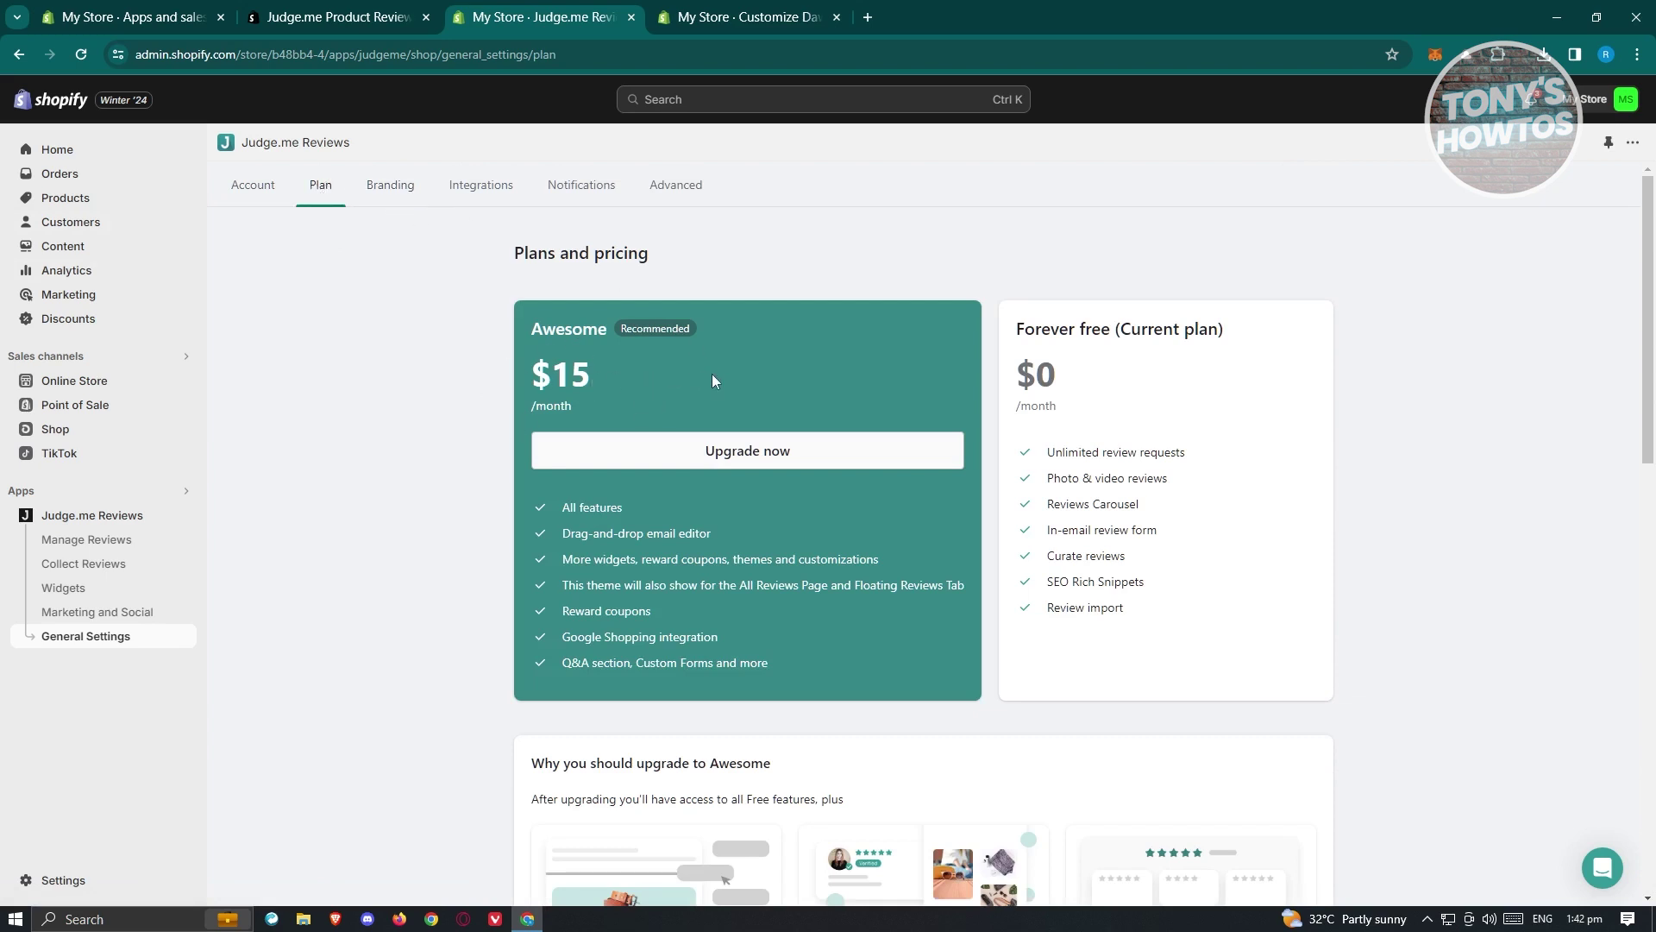
click(398, 183)
click(469, 204)
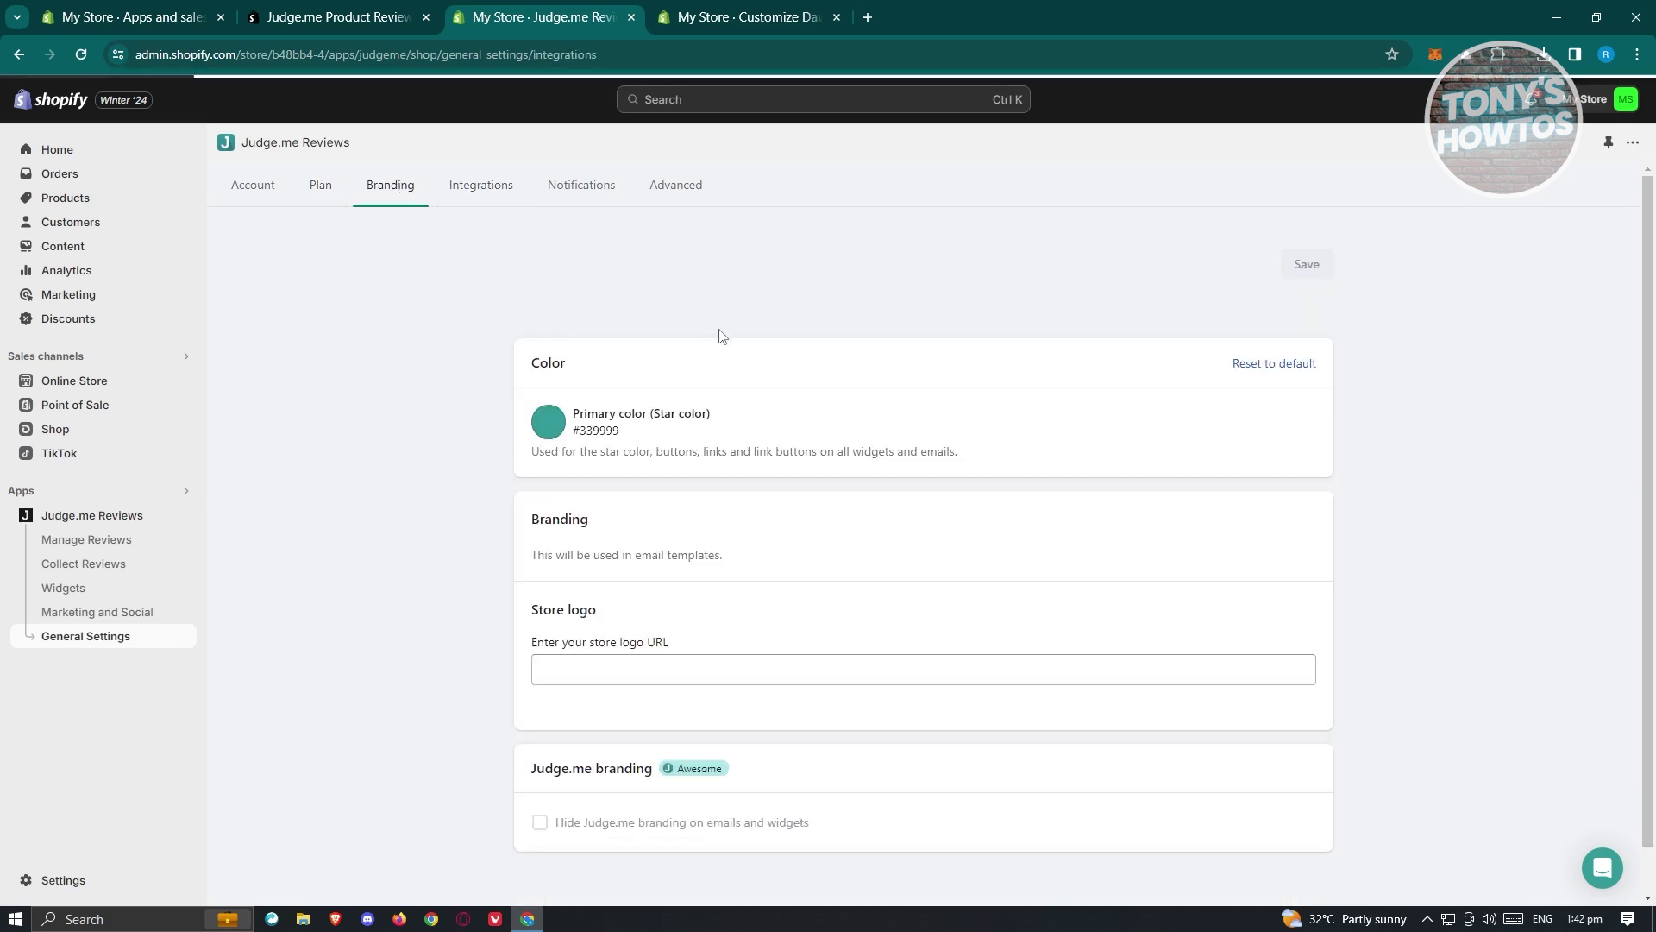